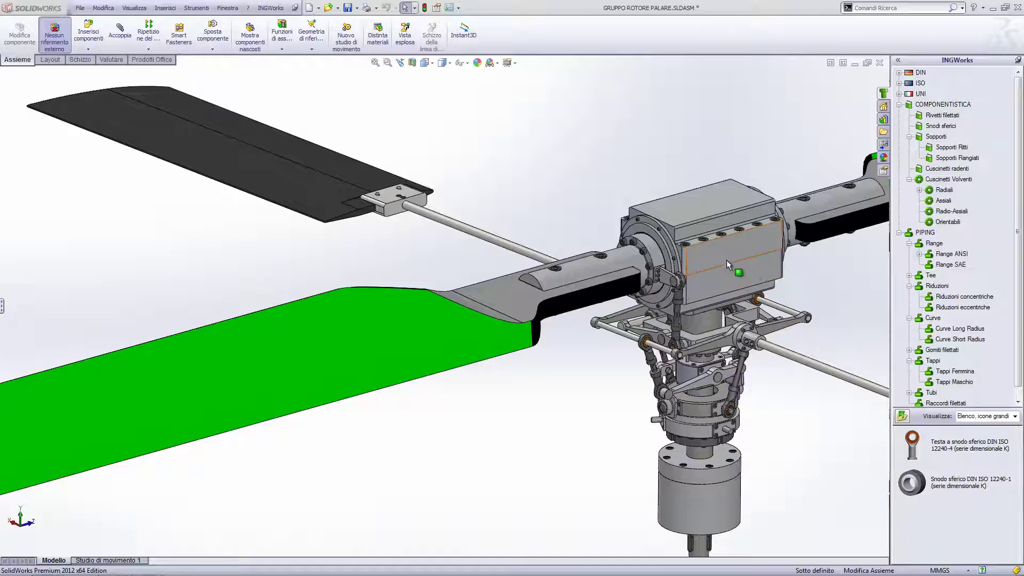
- Open the rotor hub housing subassembly CARTER ROTORI PALE PRINCIPALI from the FeatureManager tree
{"action": "middle_click_drag", "start_coordinate": [726, 260], "coordinate": [610, 272], "text": "ctrl"}
{"action": "scroll", "coordinate": [611, 272], "scroll_direction": "down", "scroll_amount": 1}
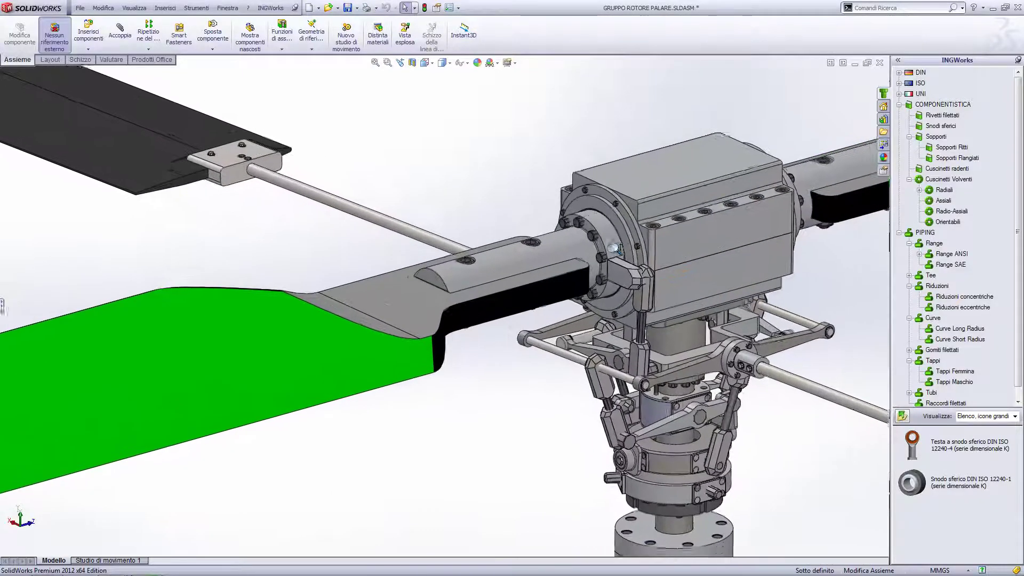
{"action": "scroll", "coordinate": [610, 271], "scroll_direction": "down", "scroll_amount": 1}
{"action": "scroll", "coordinate": [576, 277], "scroll_direction": "down", "scroll_amount": 1}
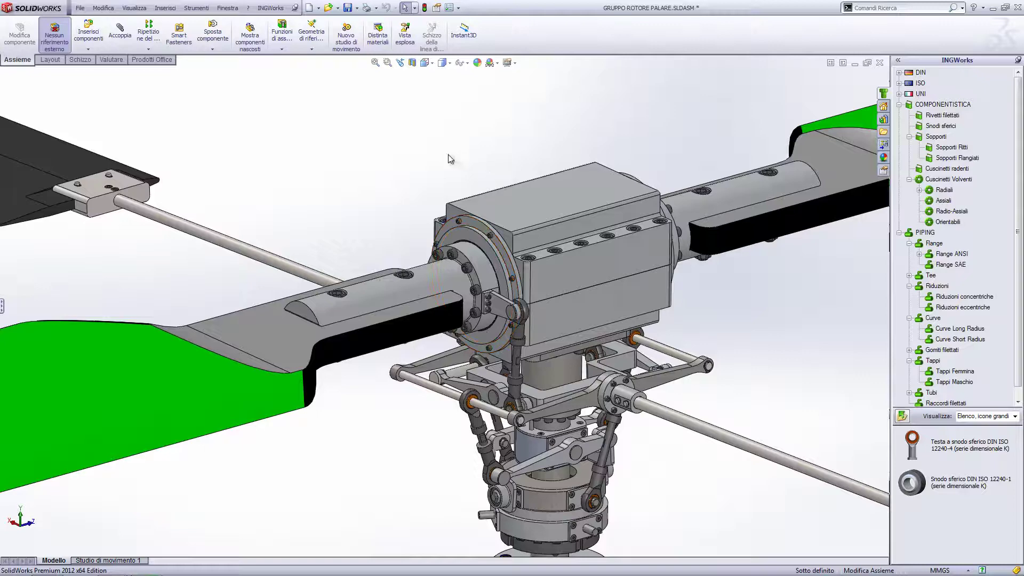
{"action": "left_click_drag", "start_coordinate": [414, 139], "coordinate": [713, 345]}
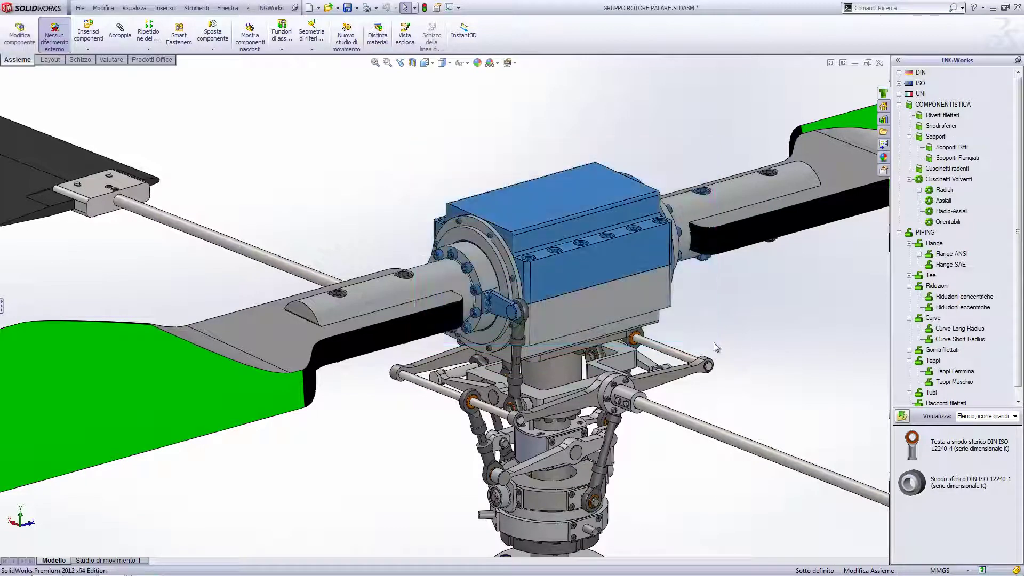
{"action": "left_click", "coordinate": [768, 333]}
{"action": "left_click", "coordinate": [509, 192]}
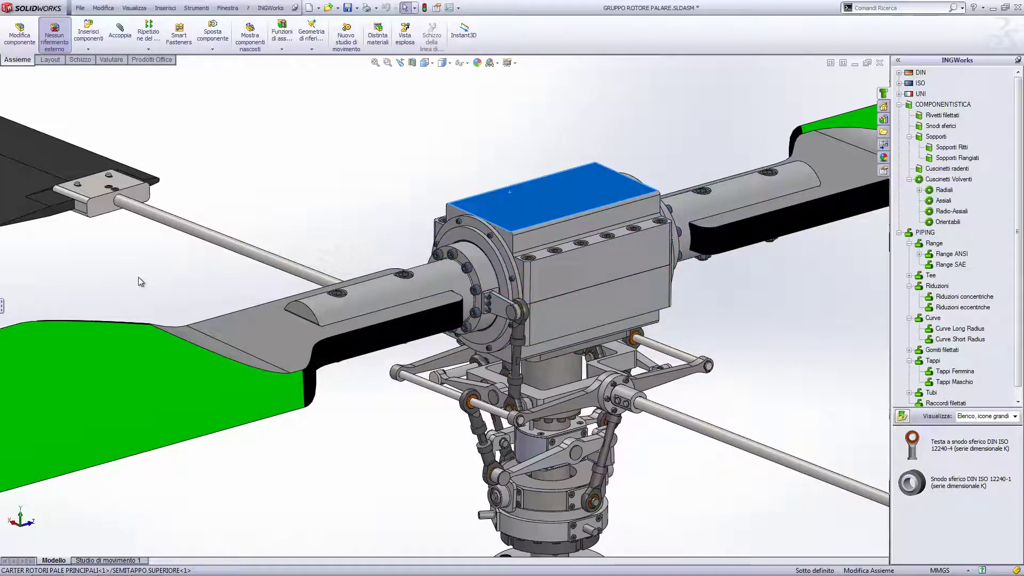
{"action": "left_click", "coordinate": [2, 304]}
{"action": "left_click", "coordinate": [73, 167]}
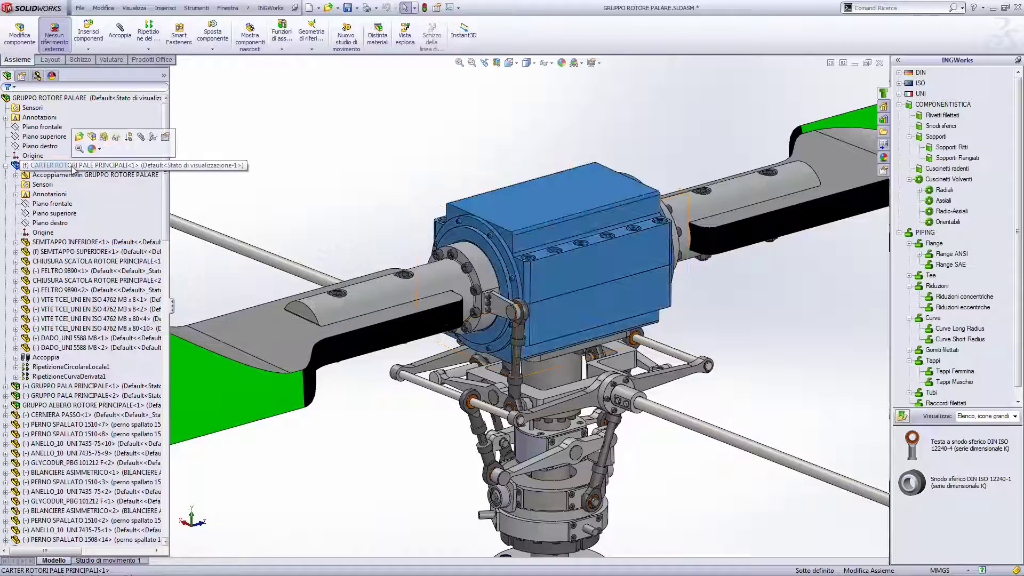
{"action": "left_click", "coordinate": [79, 137]}
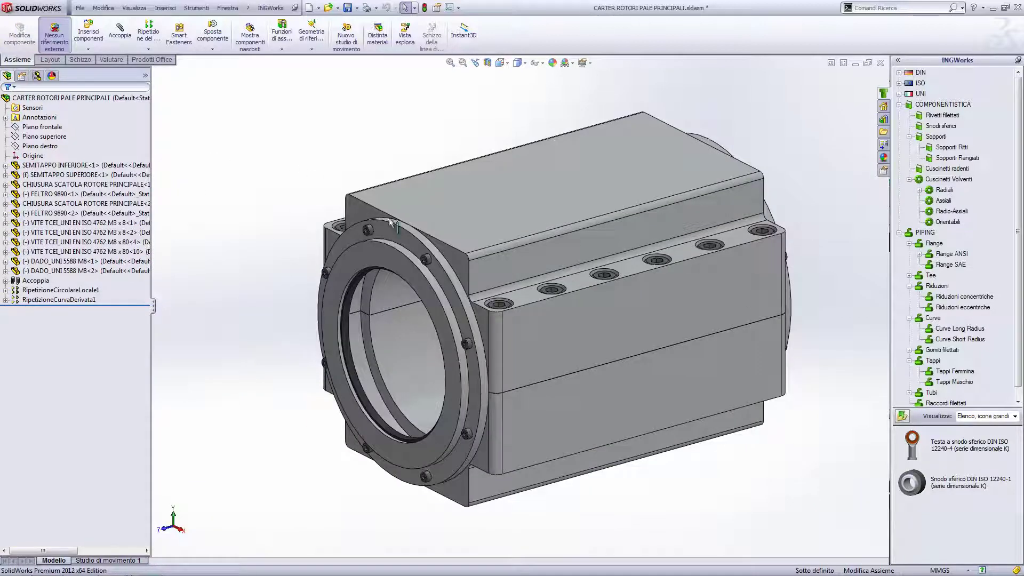
- Display SEMITAPPO SUPERIORE's extrusion dimension D1@Estrusione-Estrusione1, currently 188 mm
{"action": "scroll", "coordinate": [545, 276], "scroll_direction": "up", "scroll_amount": 2}
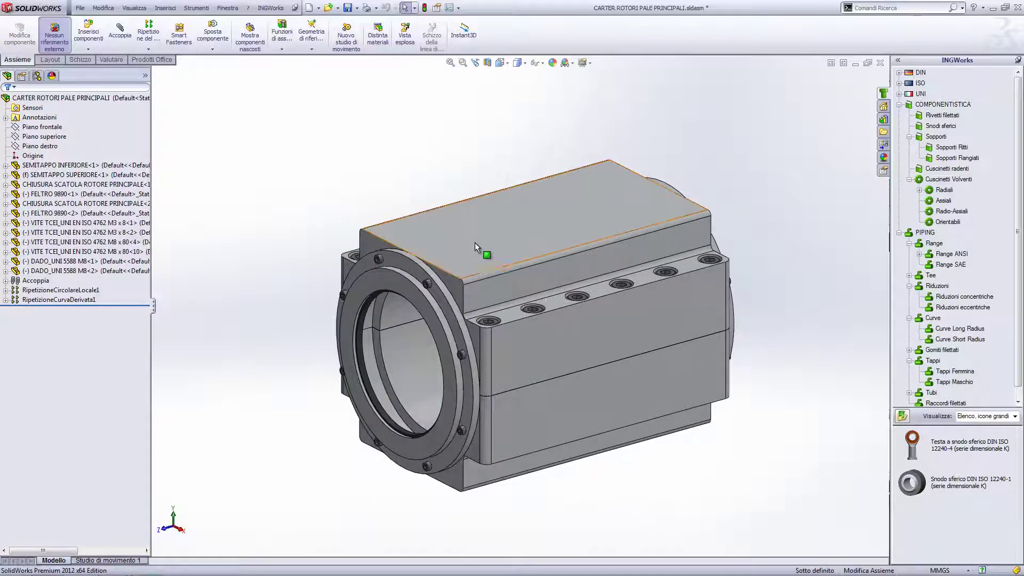
{"action": "left_click", "coordinate": [479, 244]}
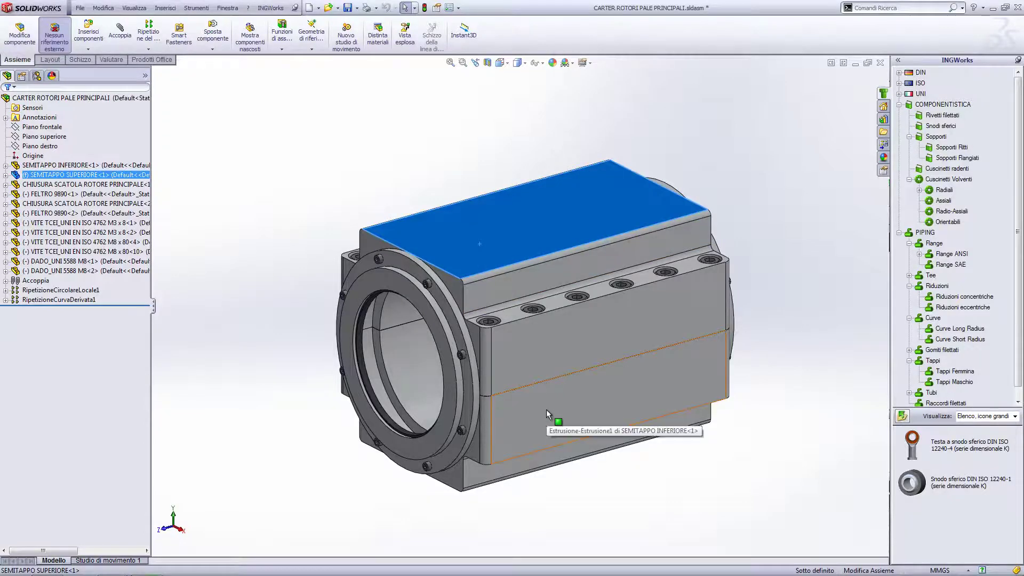
{"action": "mouse_move", "coordinate": [490, 281]}
{"action": "middle_mouse_down"}
{"action": "mouse_move", "coordinate": [430, 366]}
{"action": "mouse_move", "coordinate": [467, 243]}
{"action": "mouse_move", "coordinate": [445, 328]}
{"action": "mouse_move", "coordinate": [448, 252]}
{"action": "middle_mouse_up"}
{"action": "left_click", "coordinate": [523, 406]}
{"action": "left_click", "coordinate": [299, 178]}
{"action": "left_click", "coordinate": [467, 243]}
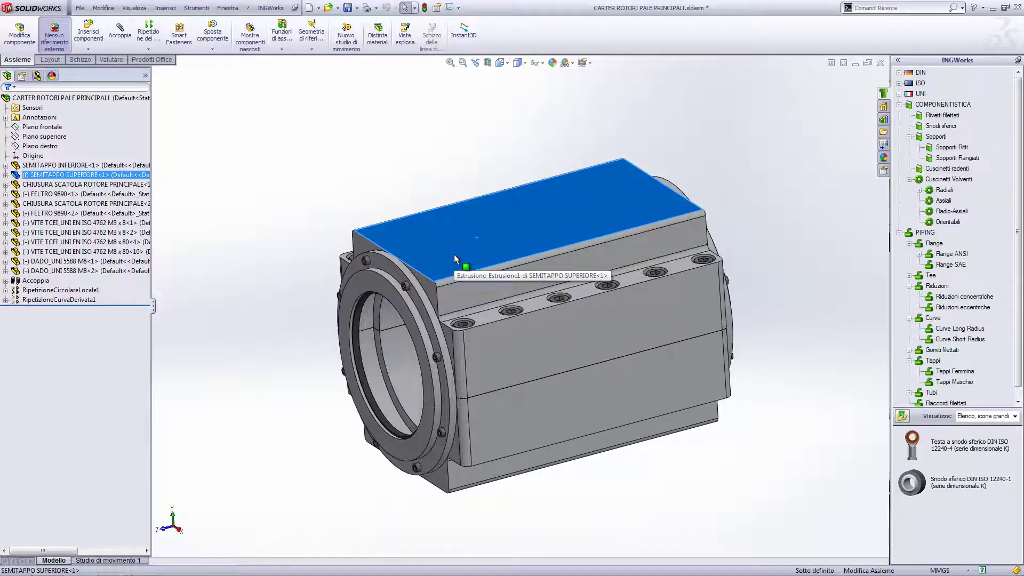
{"action": "double_click", "coordinate": [459, 245]}
{"action": "mouse_move", "coordinate": [459, 245]}
{"action": "middle_mouse_down"}
{"action": "mouse_move", "coordinate": [416, 246]}
{"action": "mouse_move", "coordinate": [426, 250]}
{"action": "middle_mouse_up"}
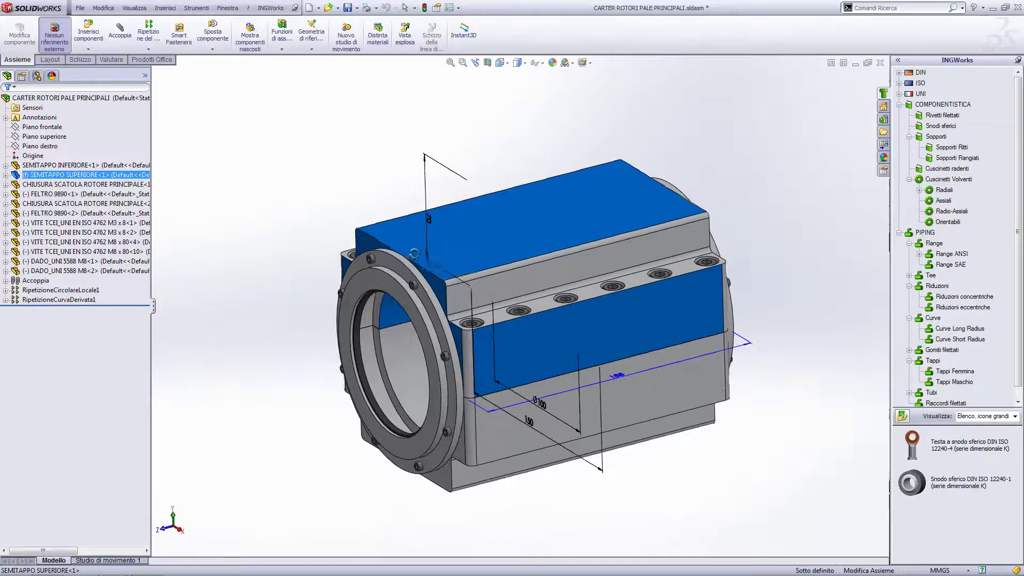
{"action": "left_click", "coordinate": [616, 380]}
- Change the upper half-shell's extrusion D1 to 248 mm and rebuild the part
{"action": "double_click", "coordinate": [616, 379]}
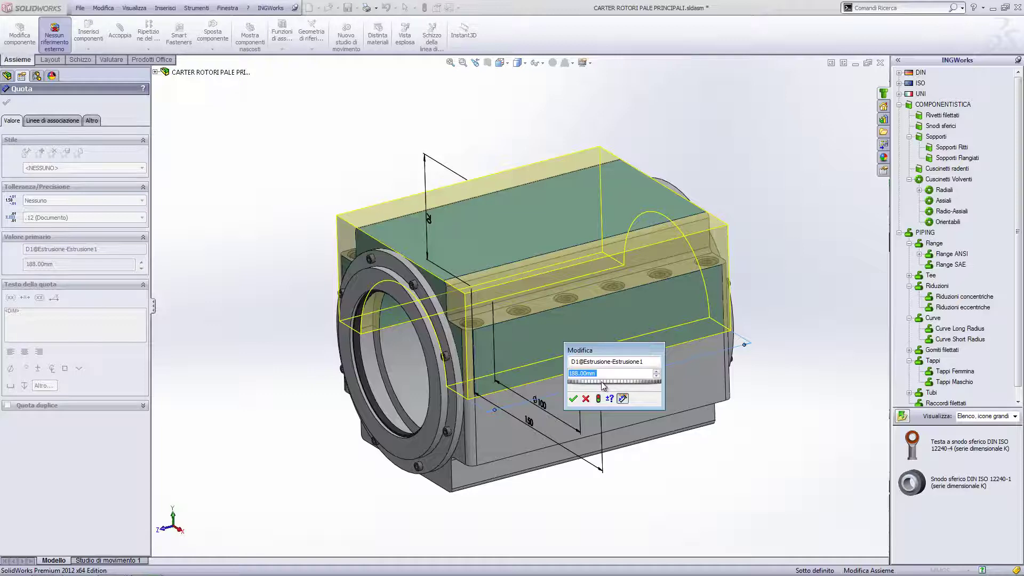
{"action": "left_click_drag", "start_coordinate": [605, 383], "coordinate": [631, 383]}
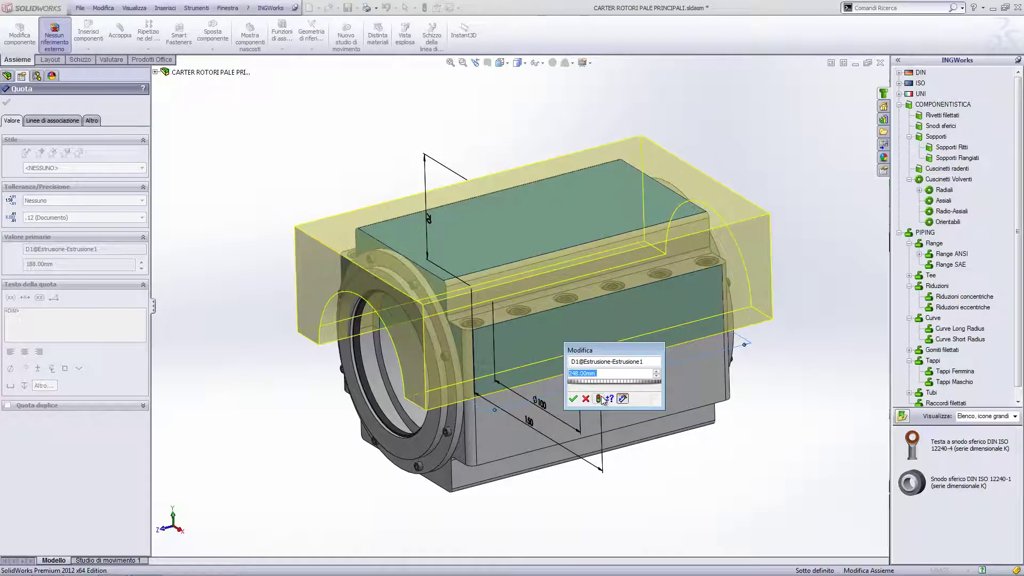
{"action": "left_click", "coordinate": [596, 399]}
{"action": "left_click", "coordinate": [573, 399]}
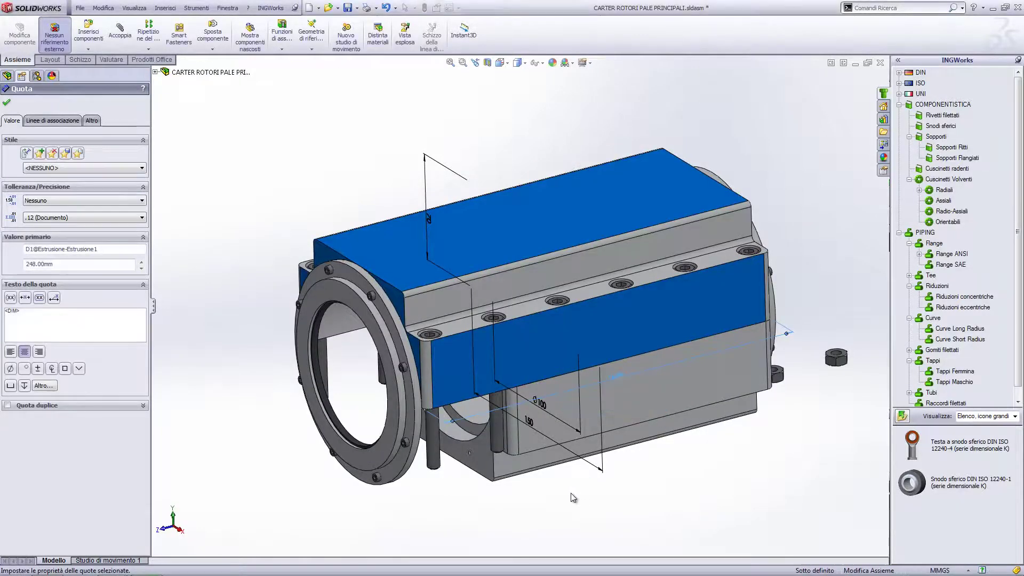
{"action": "middle_click_drag", "start_coordinate": [573, 405], "coordinate": [563, 497]}
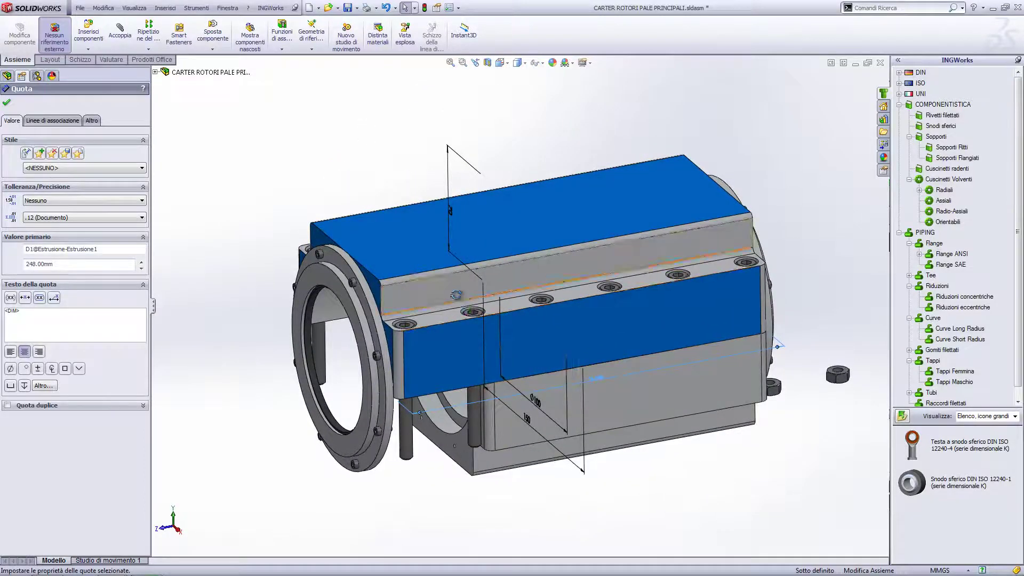
{"action": "middle_click_drag", "start_coordinate": [564, 497], "coordinate": [457, 288]}
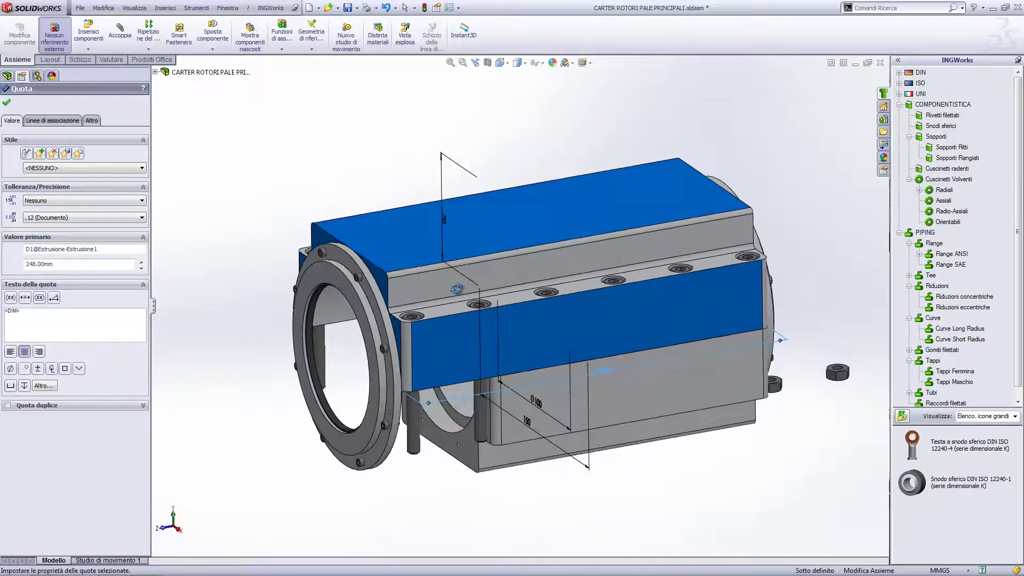
{"action": "left_click", "coordinate": [679, 526]}
{"action": "middle_click_drag", "start_coordinate": [582, 496], "coordinate": [584, 283]}
- Set SEMITAPPO INFERIORE's extrusion D1 to 258 mm and rebuild
{"action": "left_click", "coordinate": [586, 258]}
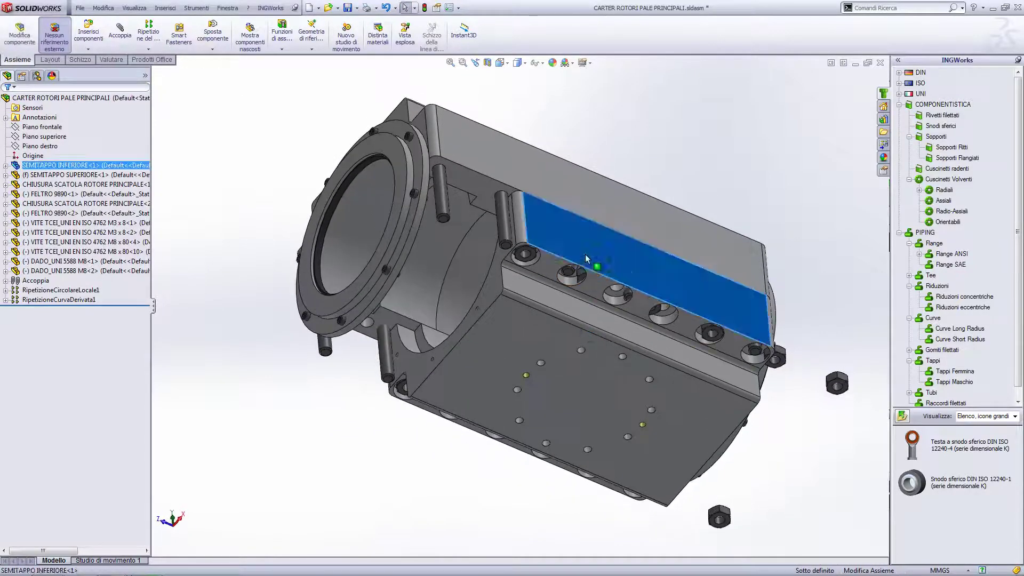
{"action": "middle_click_drag", "start_coordinate": [529, 363], "coordinate": [529, 348]}
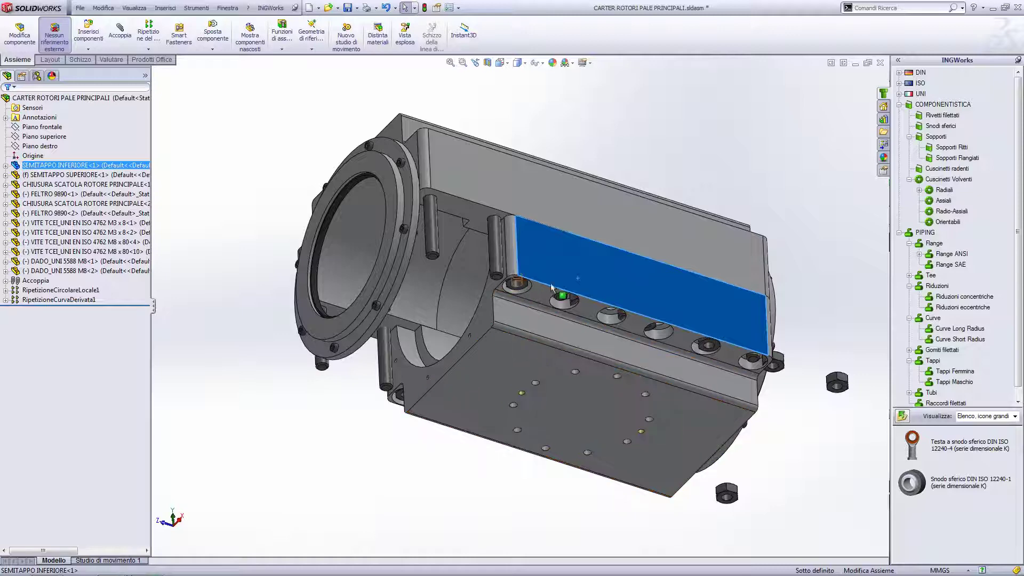
{"action": "mouse_move", "coordinate": [551, 287]}
{"action": "middle_mouse_down"}
{"action": "mouse_move", "coordinate": [571, 320]}
{"action": "mouse_move", "coordinate": [555, 397]}
{"action": "mouse_move", "coordinate": [632, 380]}
{"action": "middle_mouse_up"}
{"action": "left_click", "coordinate": [555, 397]}
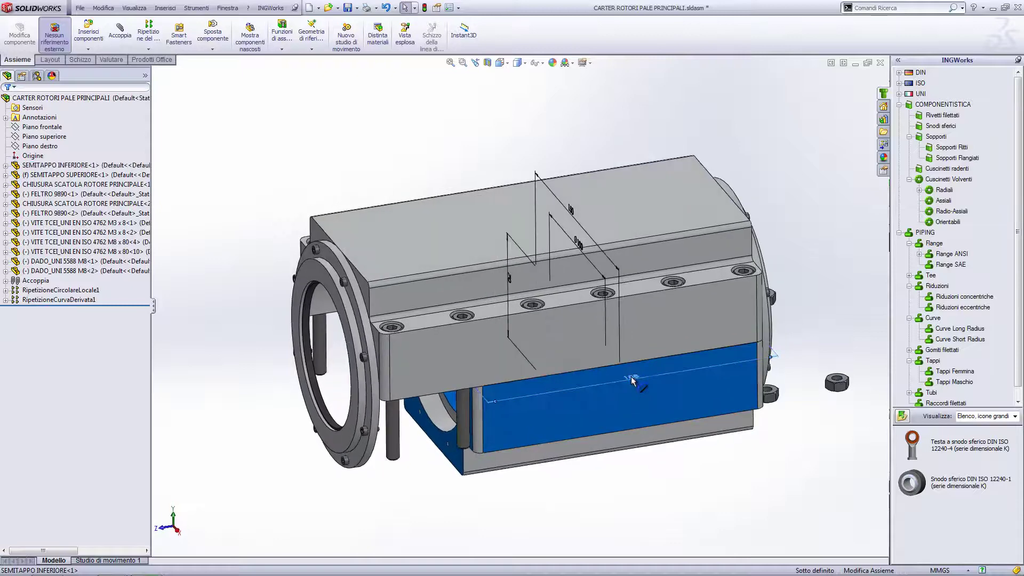
{"action": "left_click", "coordinate": [632, 380]}
{"action": "double_click", "coordinate": [632, 379]}
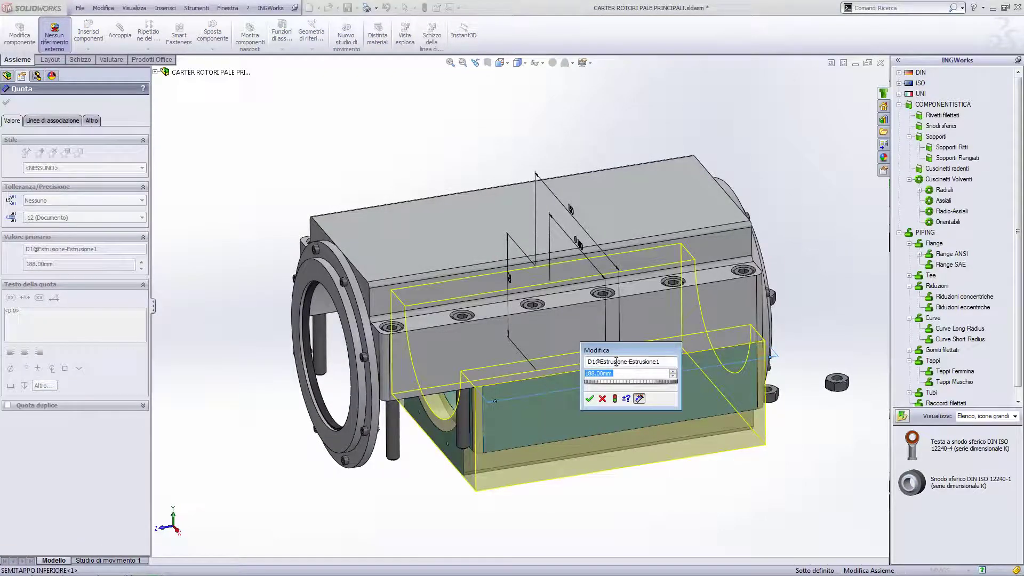
{"action": "left_click_drag", "start_coordinate": [607, 383], "coordinate": [618, 384]}
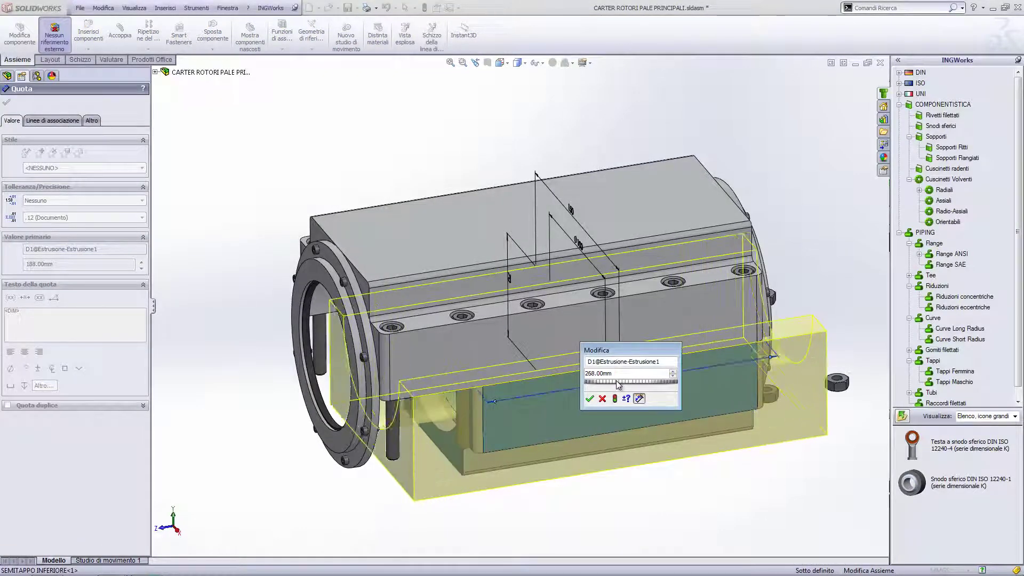
{"action": "scroll", "coordinate": [617, 384], "scroll_direction": "up", "scroll_amount": 1}
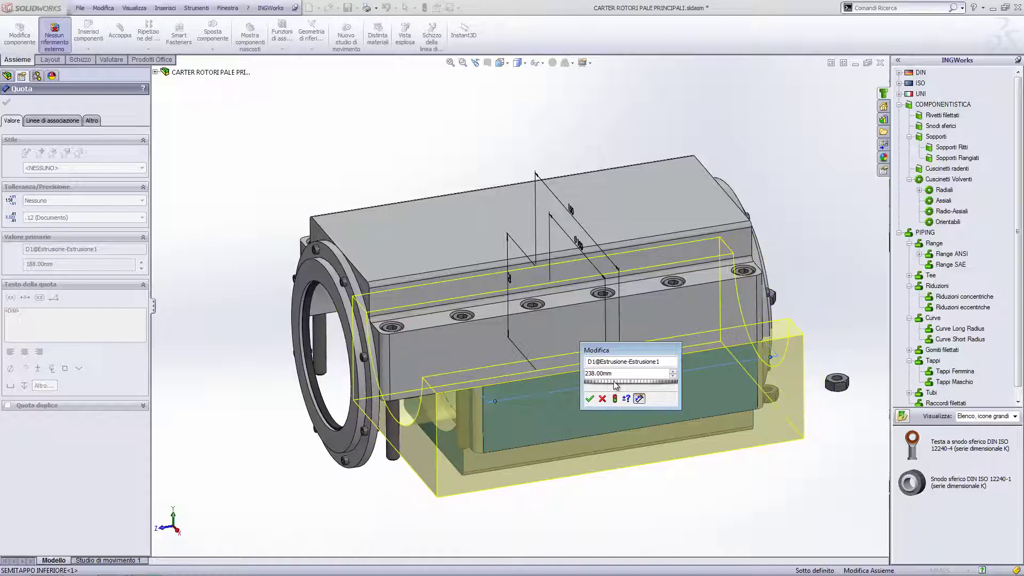
{"action": "scroll", "coordinate": [617, 384], "scroll_direction": "down", "scroll_amount": 1}
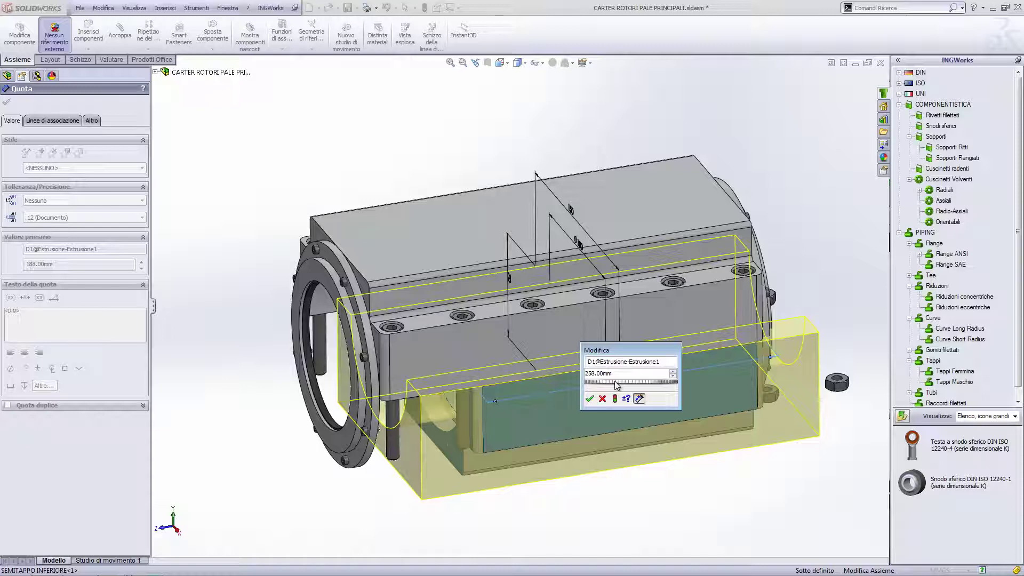
{"action": "left_click", "coordinate": [589, 398]}
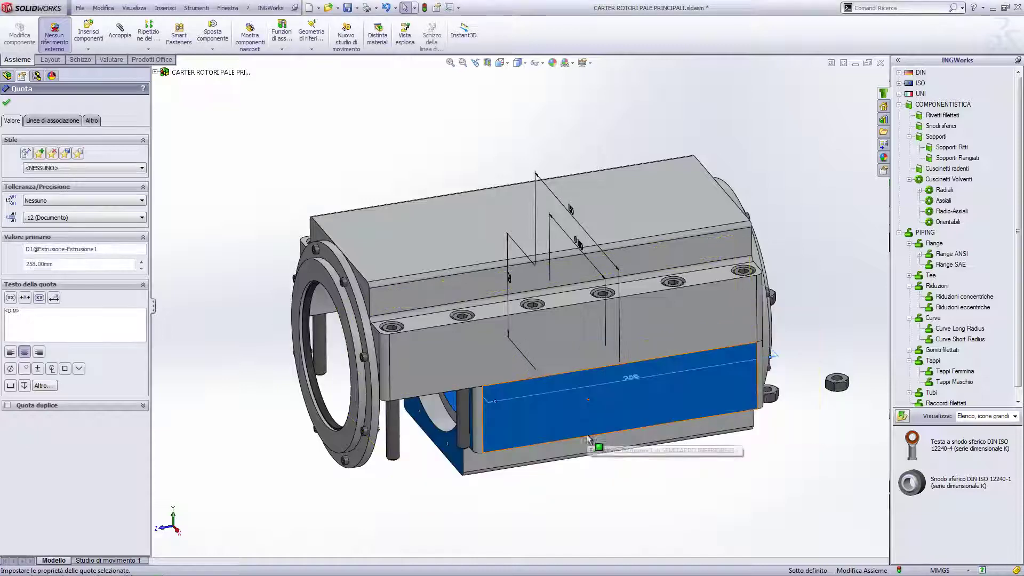
{"action": "left_click", "coordinate": [581, 493]}
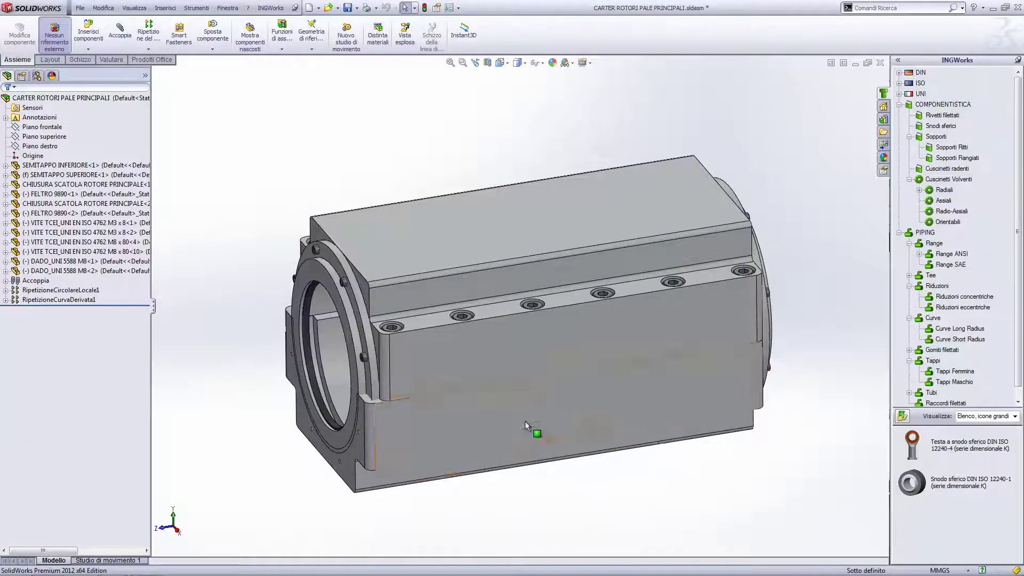
- Measure the upper half's 248 mm top edge and redisplay the lower half's dimensions
{"action": "left_click", "coordinate": [525, 425]}
{"action": "left_click", "coordinate": [409, 282]}
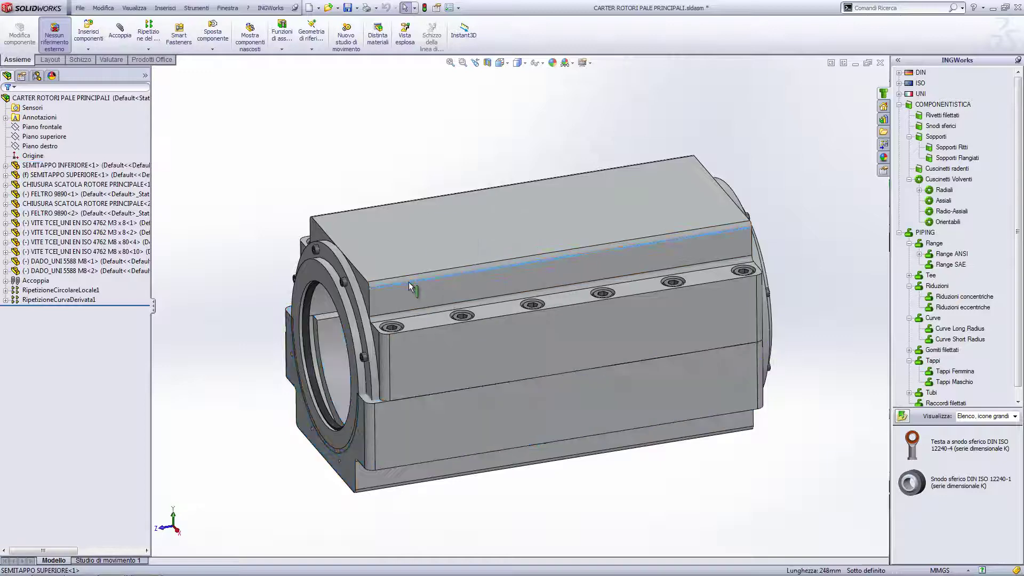
{"action": "left_click", "coordinate": [482, 421]}
- Enter 248 mm for SEMITAPPO INFERIORE's D1 so both half-shells match
{"action": "double_click", "coordinate": [576, 385]}
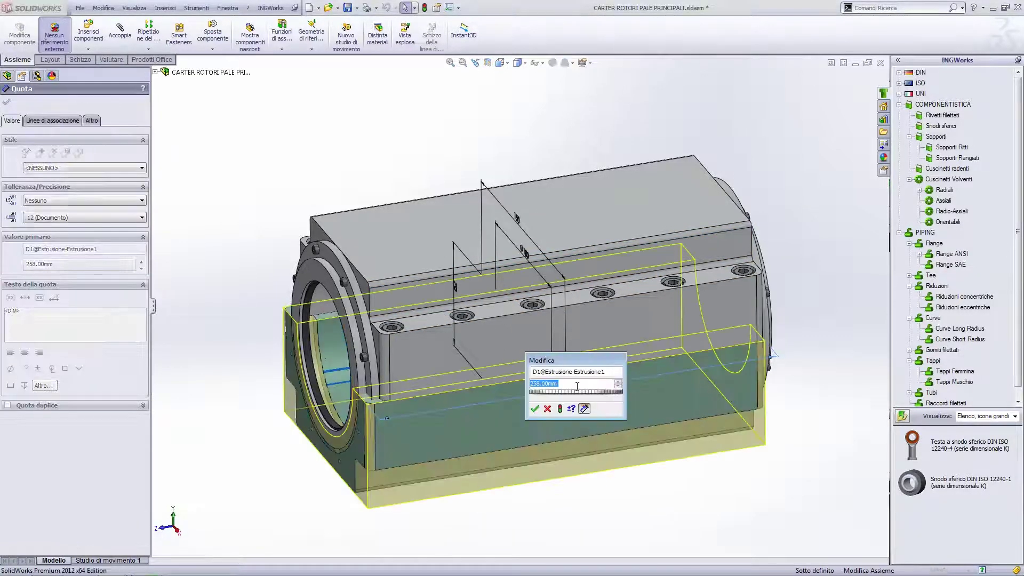
{"action": "type", "text": "248"}
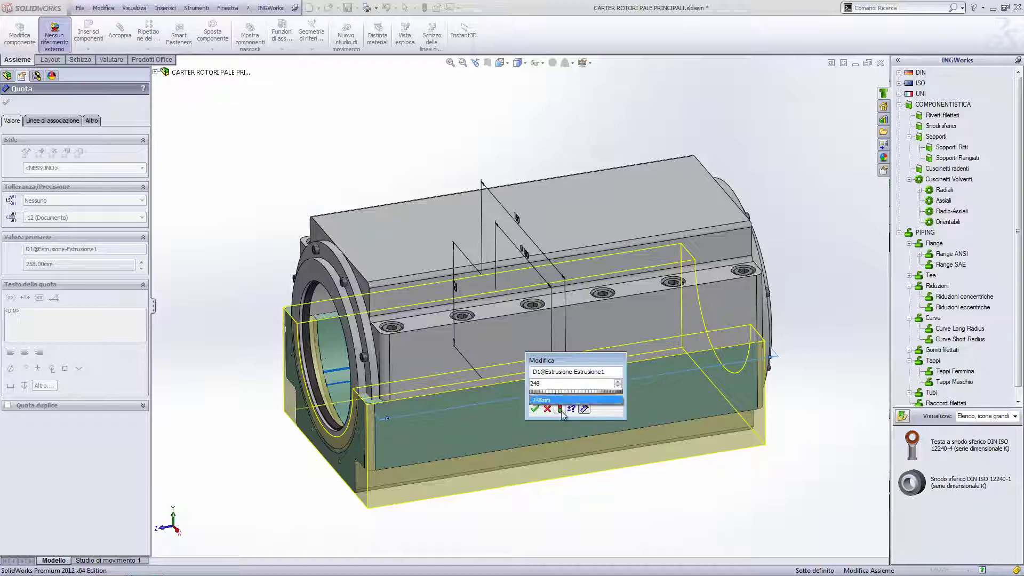
{"action": "left_click", "coordinate": [534, 408]}
{"action": "mouse_move", "coordinate": [500, 475]}
{"action": "middle_mouse_down"}
{"action": "mouse_move", "coordinate": [624, 495]}
{"action": "mouse_move", "coordinate": [521, 425]}
{"action": "mouse_move", "coordinate": [465, 291]}
{"action": "mouse_move", "coordinate": [498, 364]}
{"action": "mouse_move", "coordinate": [490, 357]}
{"action": "middle_mouse_up"}
{"action": "left_click", "coordinate": [623, 495]}
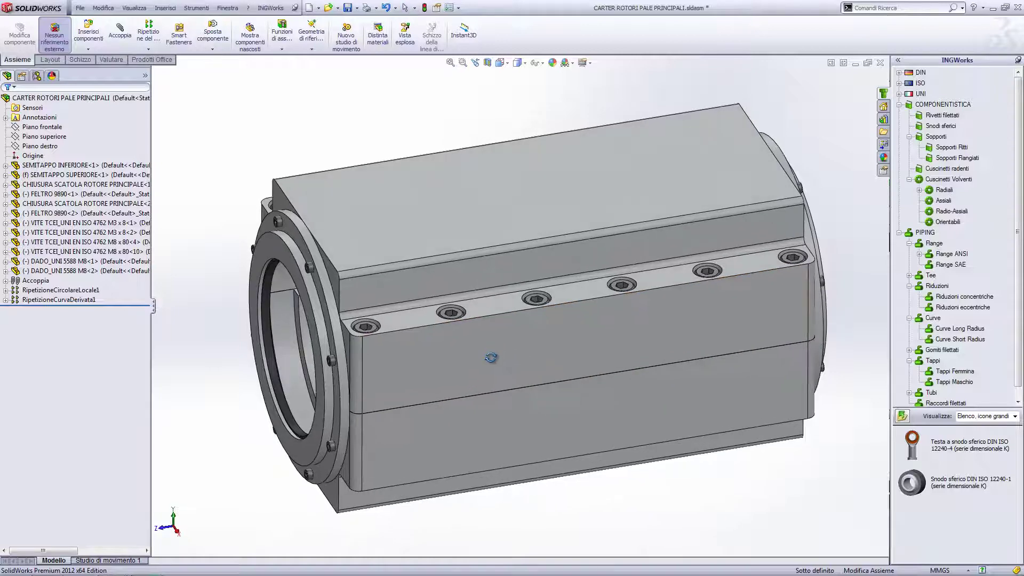
{"action": "left_click", "coordinate": [486, 62]}
{"action": "middle_click_drag", "start_coordinate": [304, 216], "coordinate": [73, 127]}
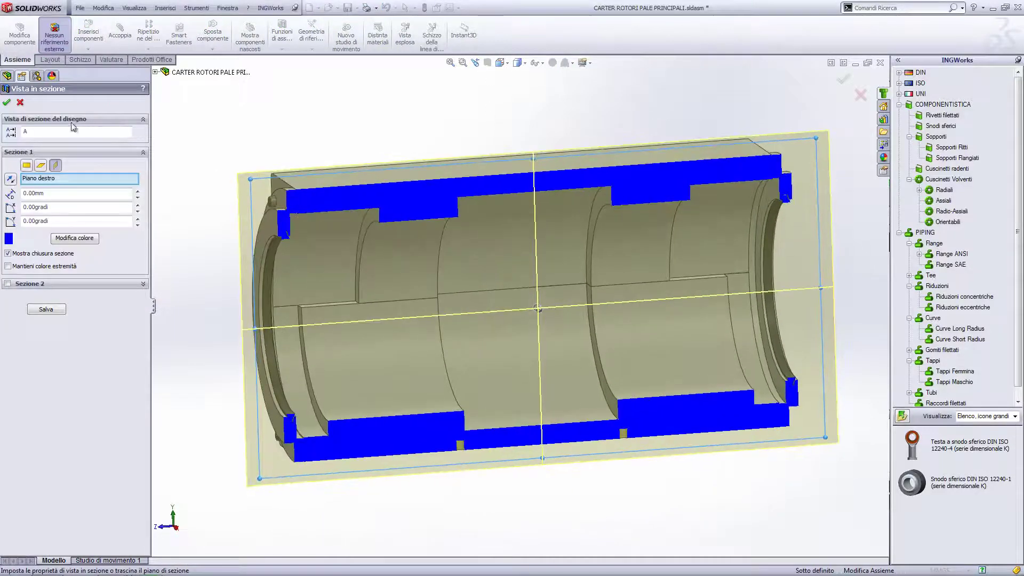
{"action": "left_click", "coordinate": [6, 102]}
{"action": "middle_click_drag", "start_coordinate": [346, 141], "coordinate": [399, 325]}
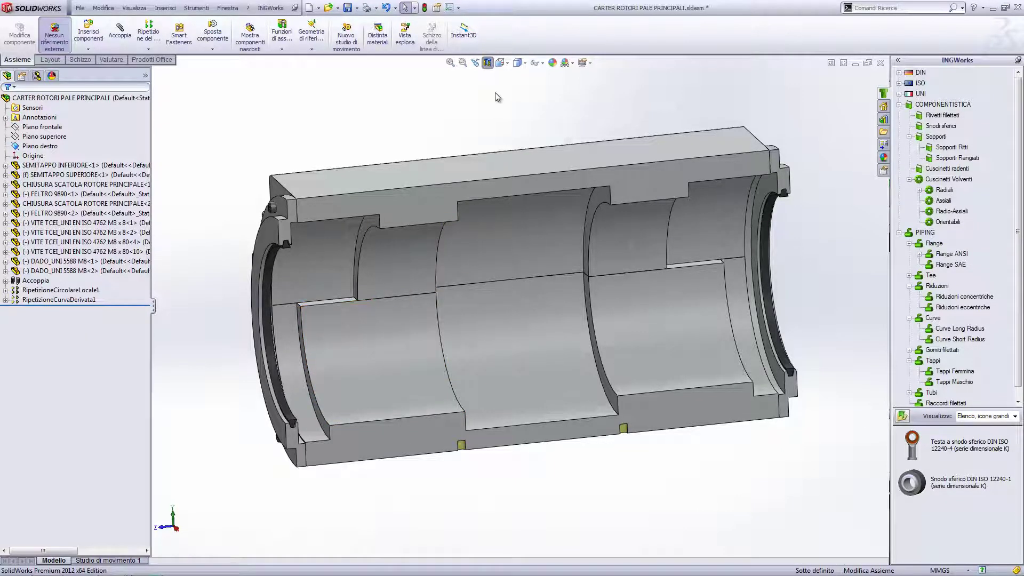
{"action": "left_click", "coordinate": [487, 63]}
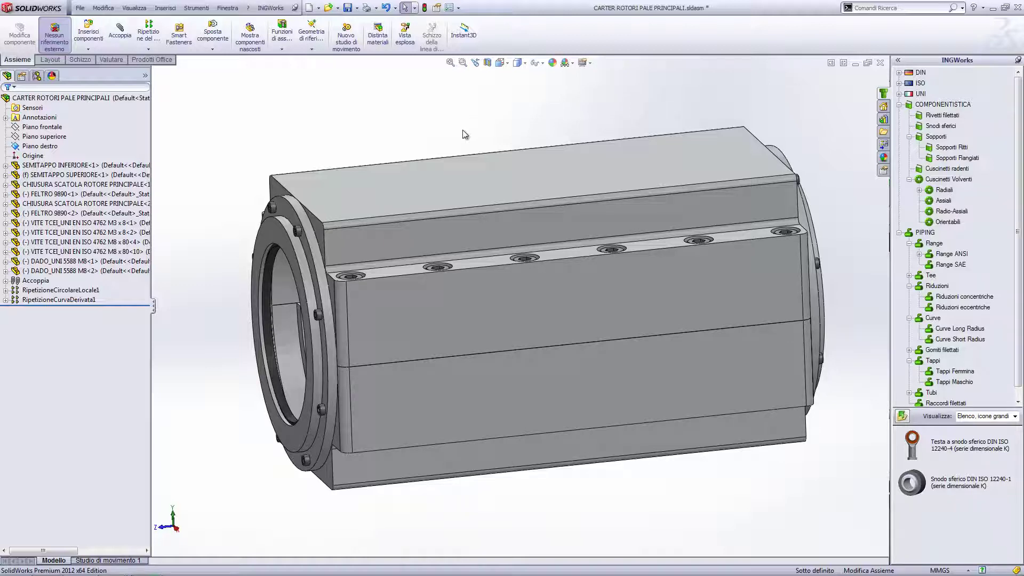
- Inspect the front faces of both half-shells to confirm they sit flush at 248 mm
{"action": "middle_click_drag", "start_coordinate": [463, 135], "coordinate": [467, 143]}
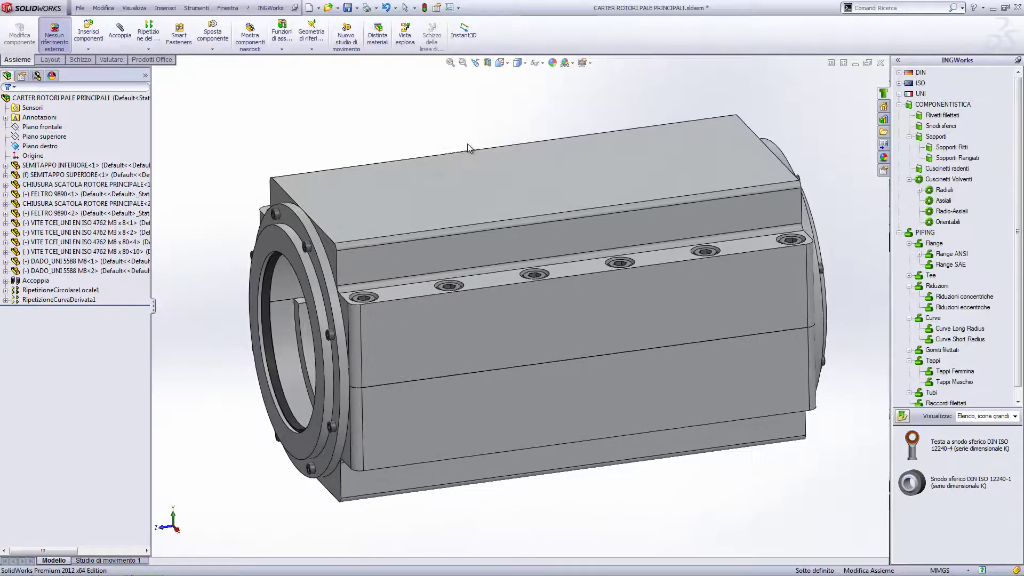
{"action": "left_click", "coordinate": [450, 191]}
{"action": "left_click", "coordinate": [494, 395]}
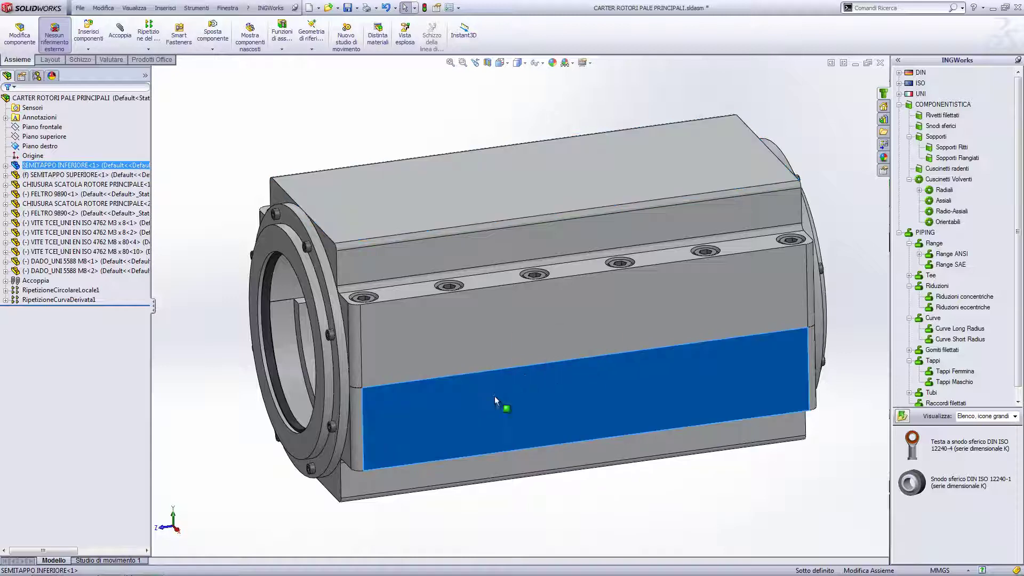
{"action": "left_click", "coordinate": [480, 335]}
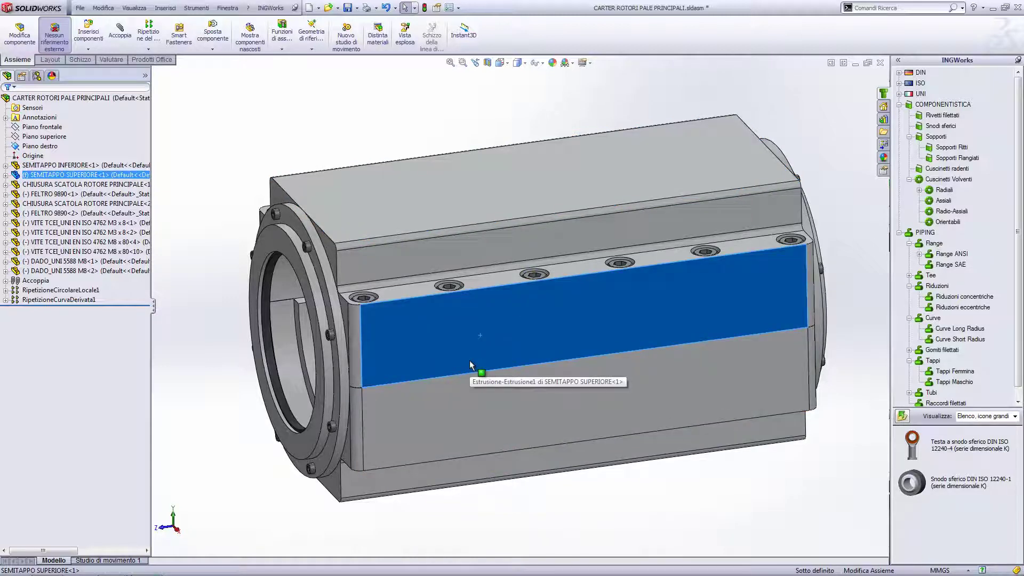
{"action": "left_click", "coordinate": [410, 145]}
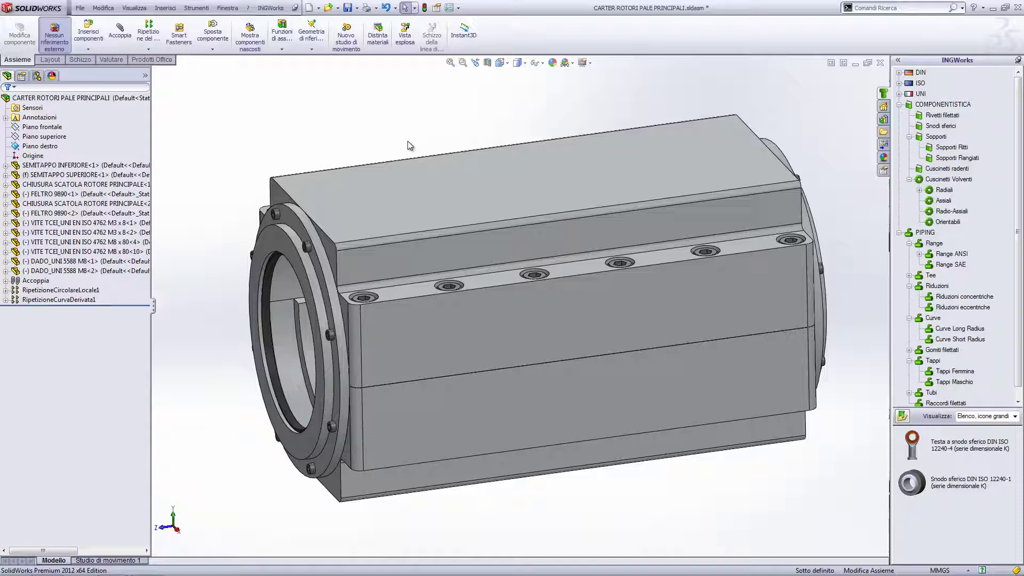
{"action": "middle_click_drag", "start_coordinate": [408, 151], "coordinate": [431, 212]}
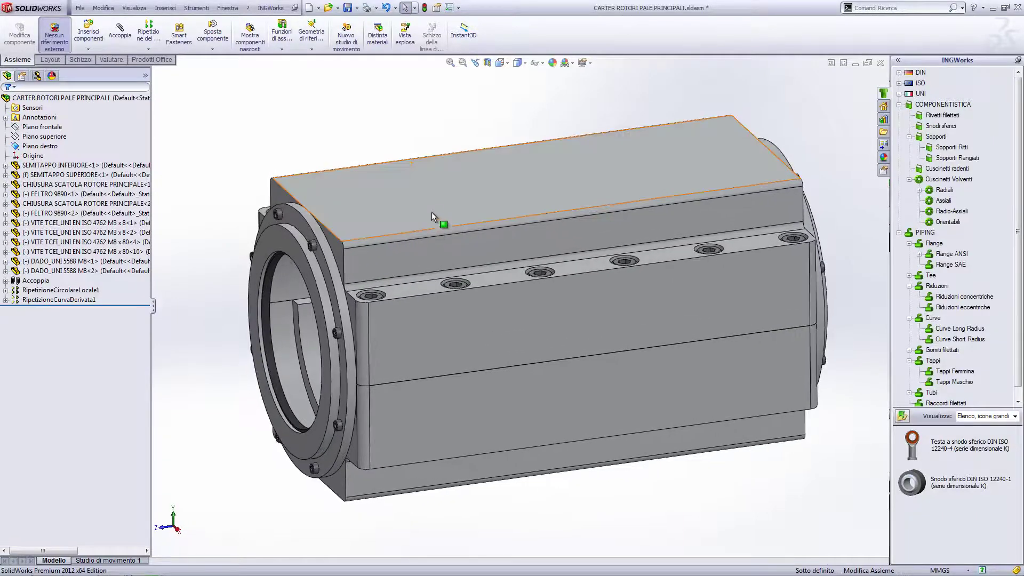
- Open HALF-CARTER.SLDPRT from the recent documents and fit it in view
{"action": "key", "text": "r"}
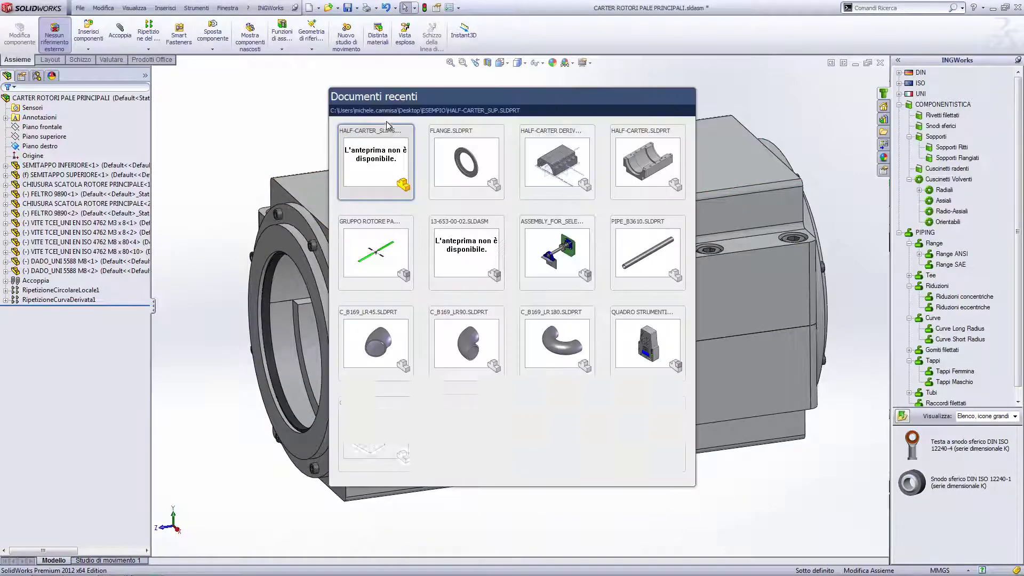
{"action": "left_click", "coordinate": [646, 163]}
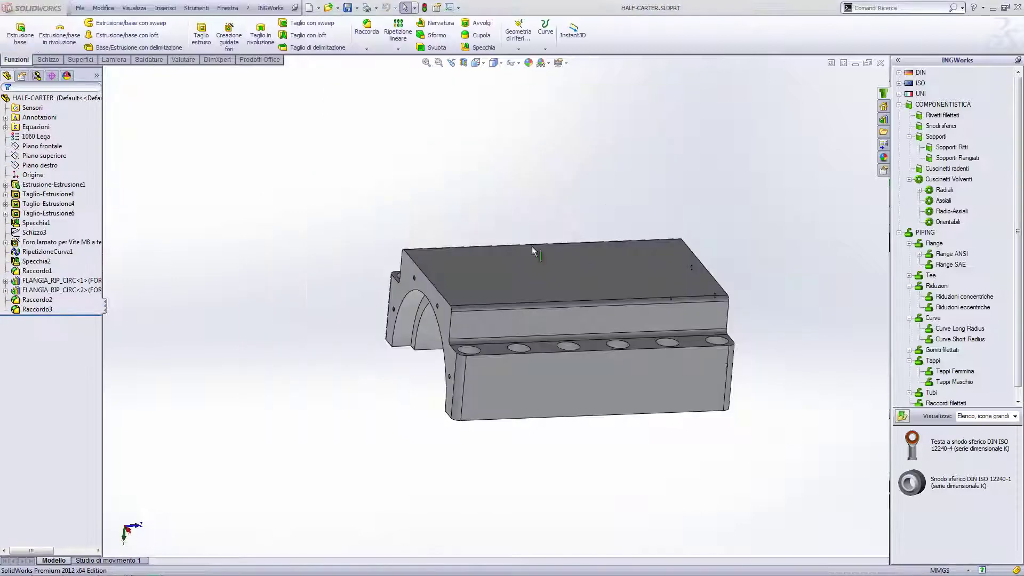
{"action": "mouse_move", "coordinate": [499, 198]}
{"action": "middle_mouse_down"}
{"action": "mouse_move", "coordinate": [551, 322]}
{"action": "mouse_move", "coordinate": [510, 230]}
{"action": "middle_mouse_up"}
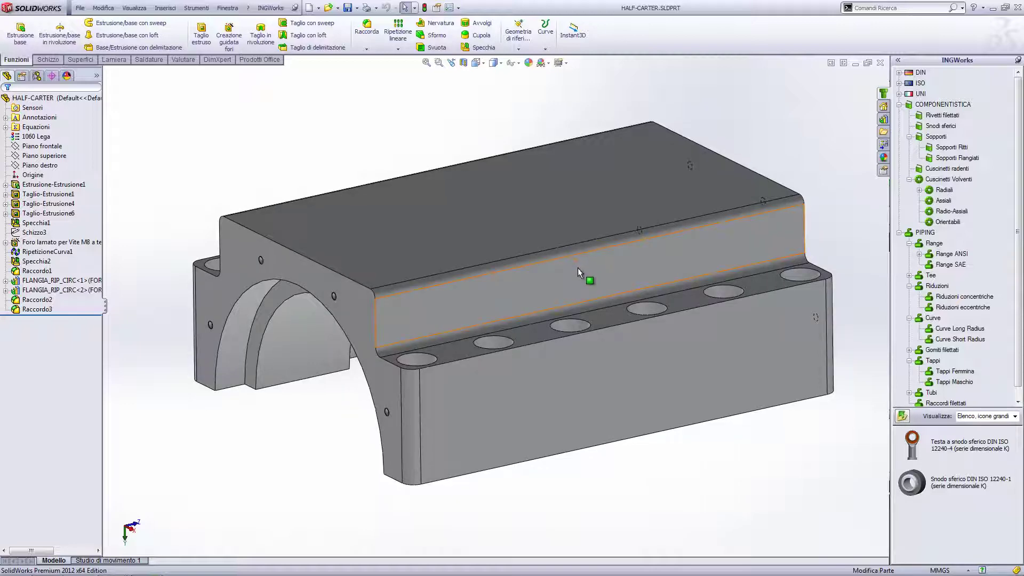
{"action": "key", "text": "f"}
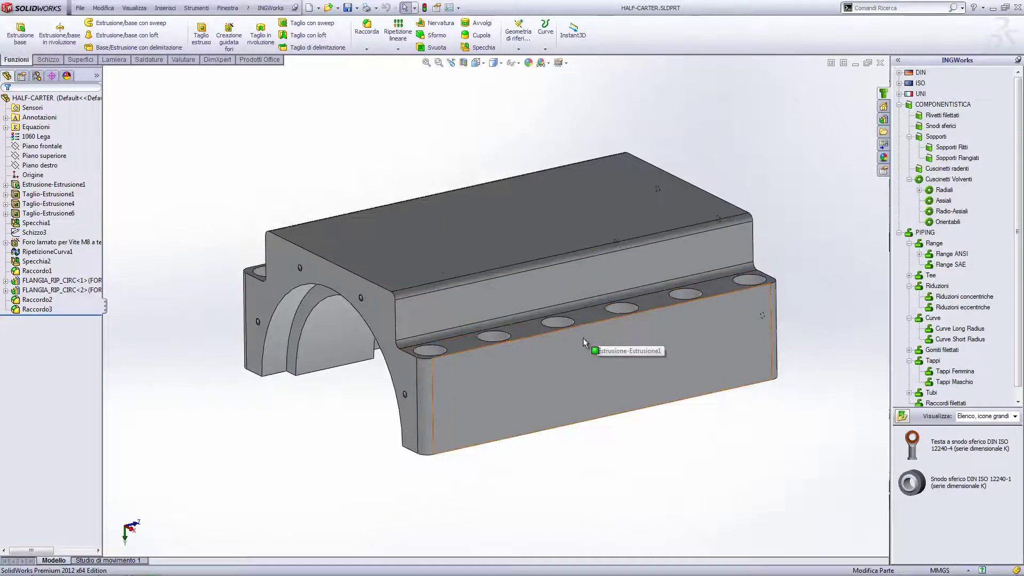
- Select HALF-CARTER's flat joint face as the mirror reference
{"action": "mouse_move", "coordinate": [584, 341]}
{"action": "middle_mouse_down"}
{"action": "mouse_move", "coordinate": [585, 197]}
{"action": "mouse_move", "coordinate": [528, 253]}
{"action": "middle_mouse_up"}
{"action": "scroll", "coordinate": [395, 224], "scroll_direction": "down", "scroll_amount": 2}
{"action": "left_click", "coordinate": [306, 203]}
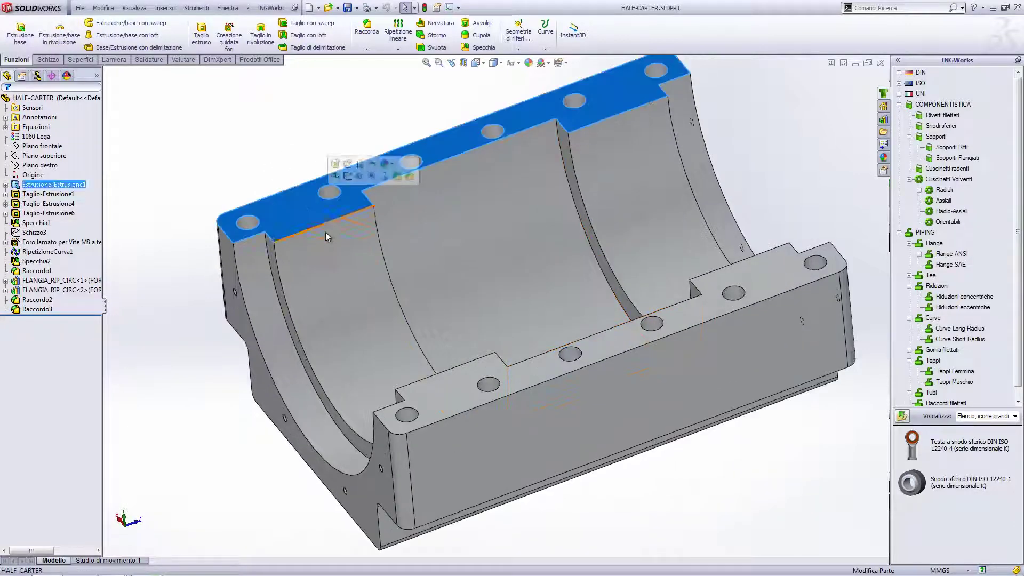
{"action": "left_click", "coordinate": [169, 10]}
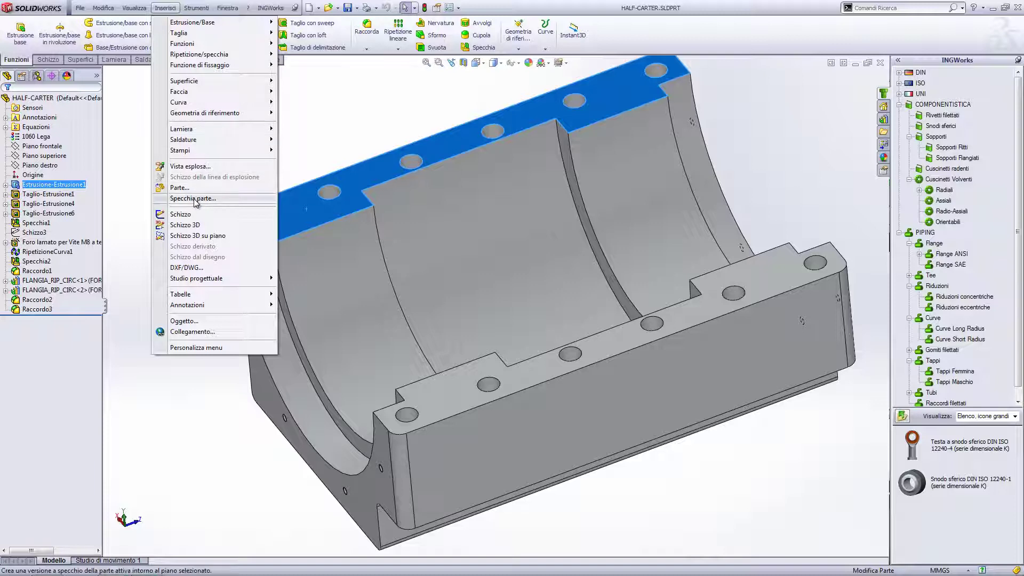
- Mirror HALF-CARTER about its joint face into new part Parte3 with Specchia parte
{"action": "left_click", "coordinate": [193, 198]}
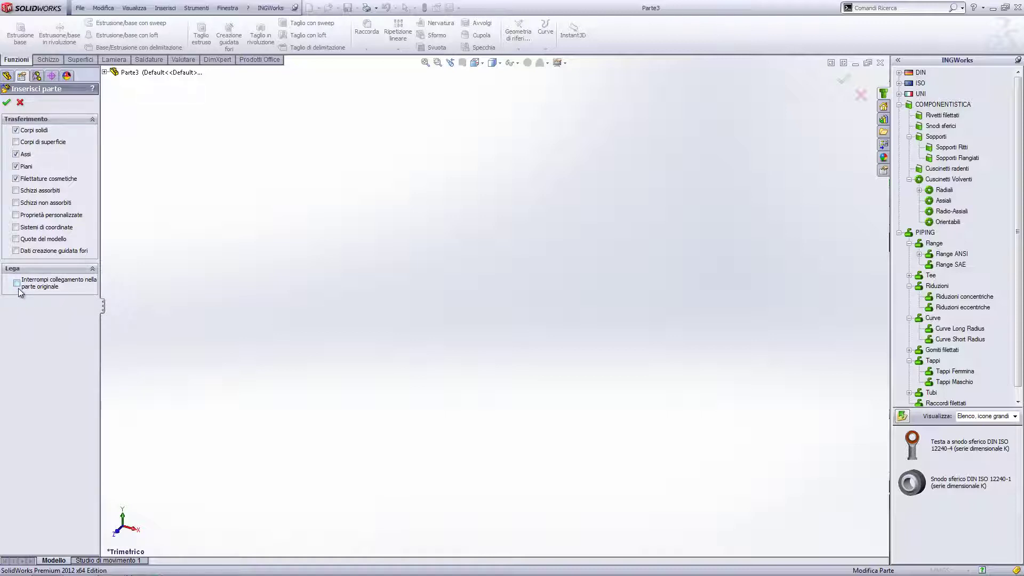
{"action": "left_click", "coordinate": [7, 103]}
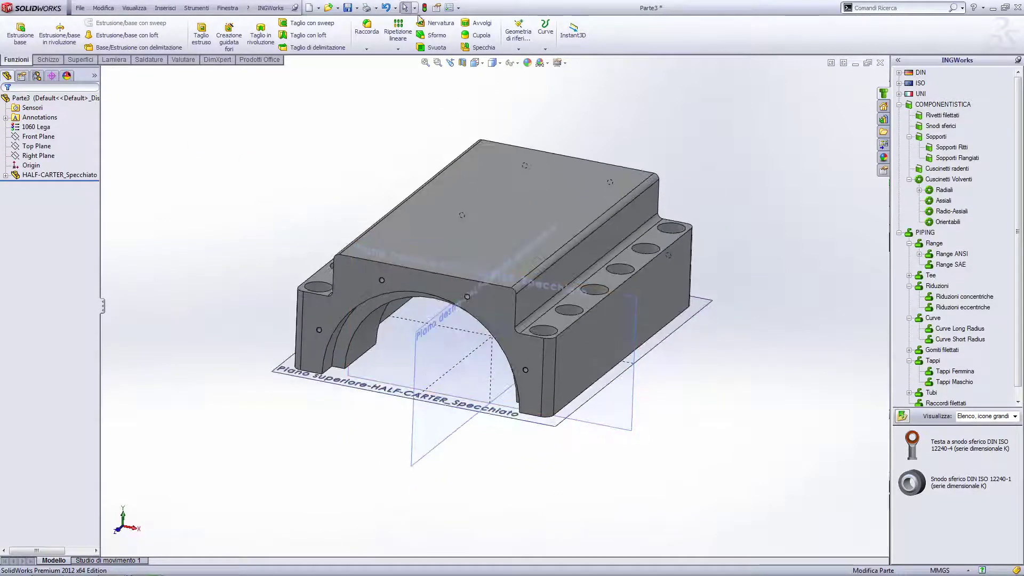
{"action": "left_click", "coordinate": [347, 9]}
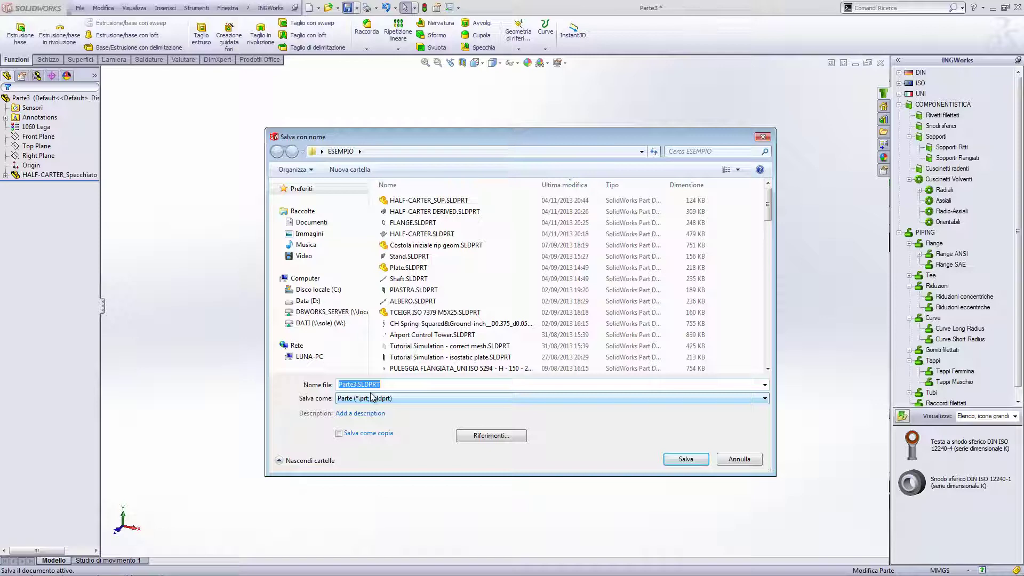
- Save the mirrored part as HALF-CARTER DERIVED_2.SLDPRT, then return to HALF-CARTER
{"action": "type", "text": "HALF"}
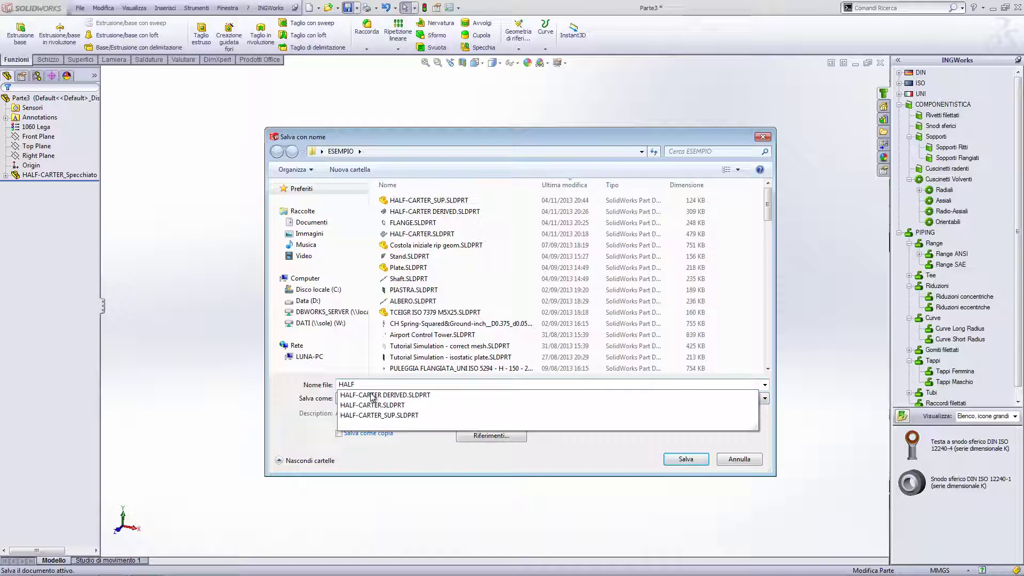
{"action": "key", "text": "Down"}
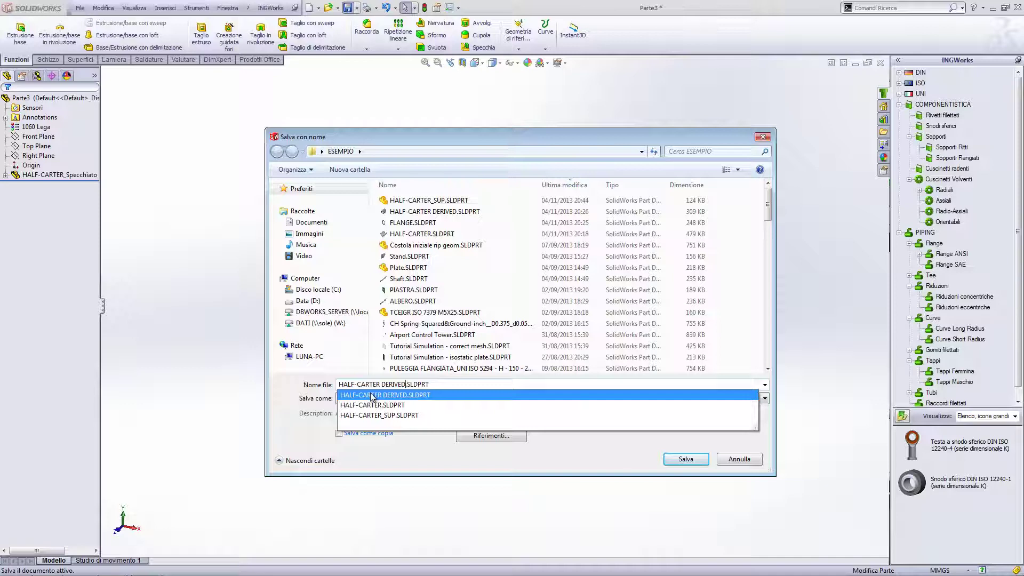
{"action": "type", "text": "_2"}
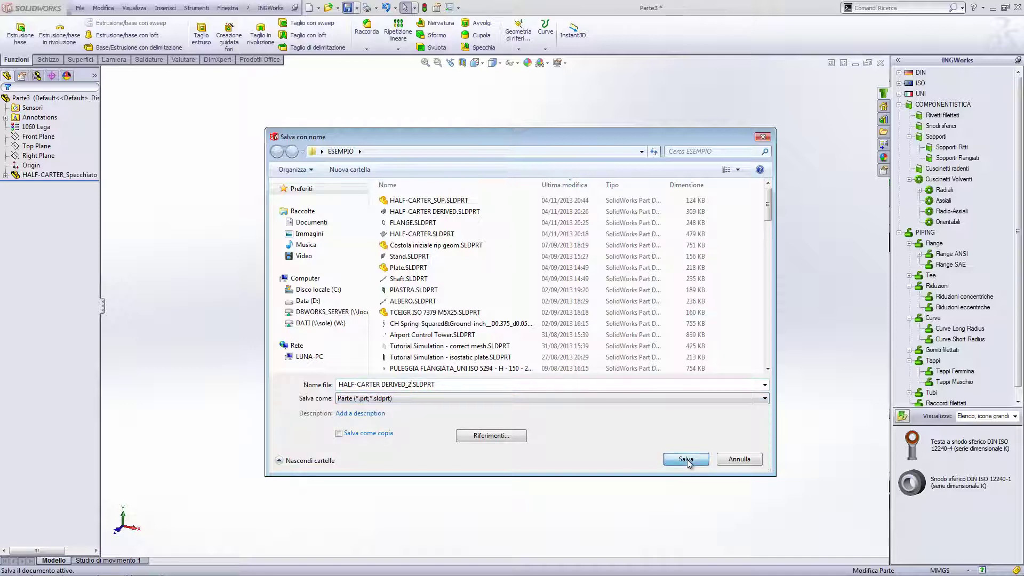
{"action": "left_click", "coordinate": [685, 459]}
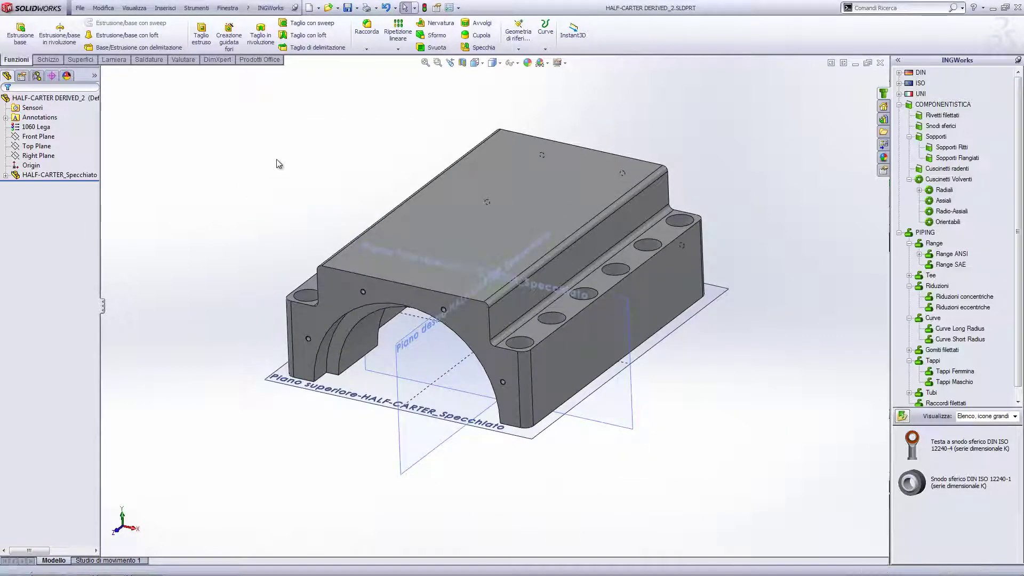
{"action": "key", "text": "ctrl+Tab"}
{"action": "mouse_move", "coordinate": [336, 210]}
{"action": "middle_mouse_down"}
{"action": "mouse_move", "coordinate": [386, 416]}
{"action": "mouse_move", "coordinate": [420, 343]}
{"action": "middle_mouse_up"}
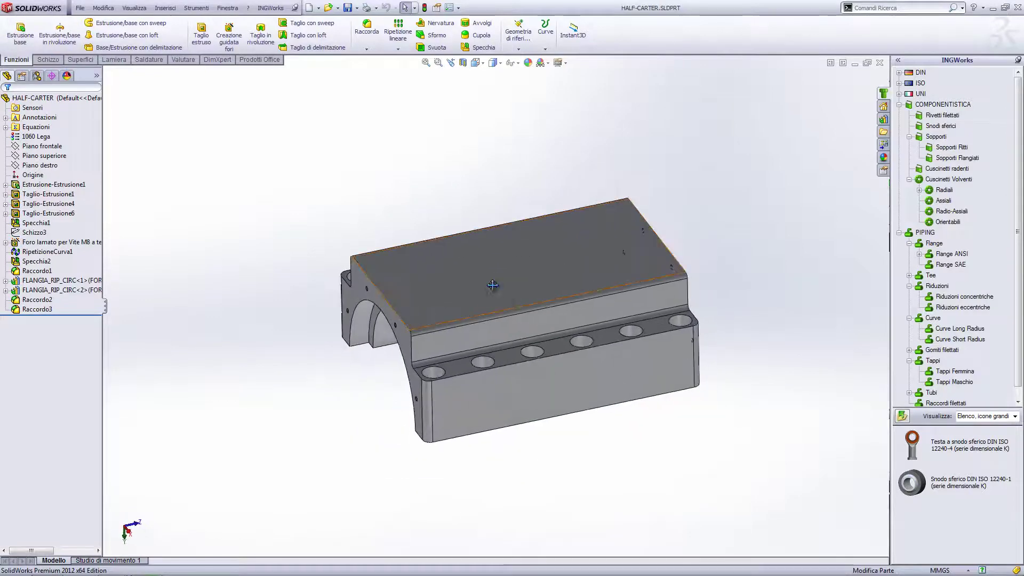
- Create assembly Assieme3 from HALF-CARTER with the Assembly template, fixed at the origin
{"action": "scroll", "coordinate": [425, 161], "scroll_direction": "down", "scroll_amount": 3}
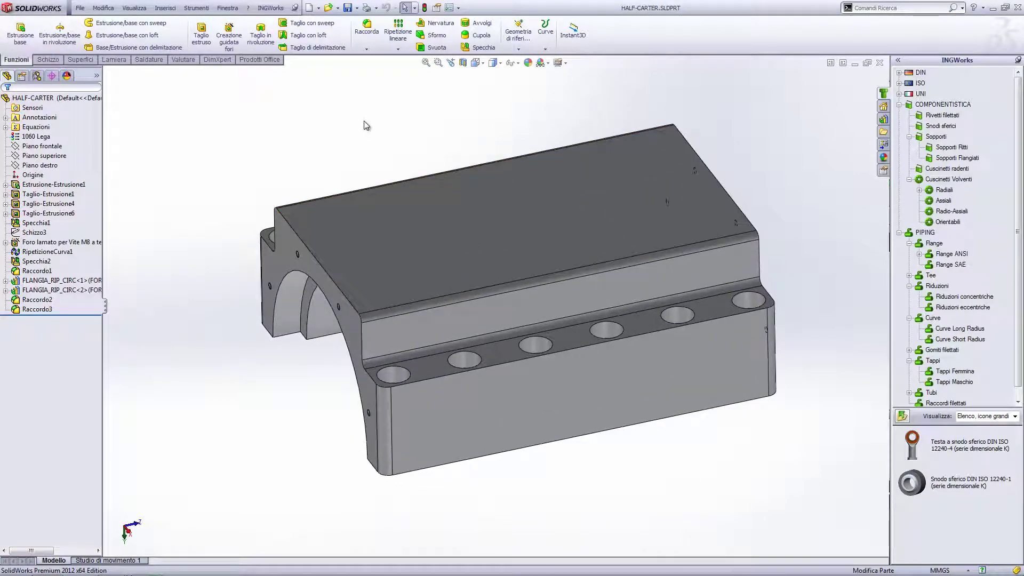
{"action": "left_click", "coordinate": [318, 7]}
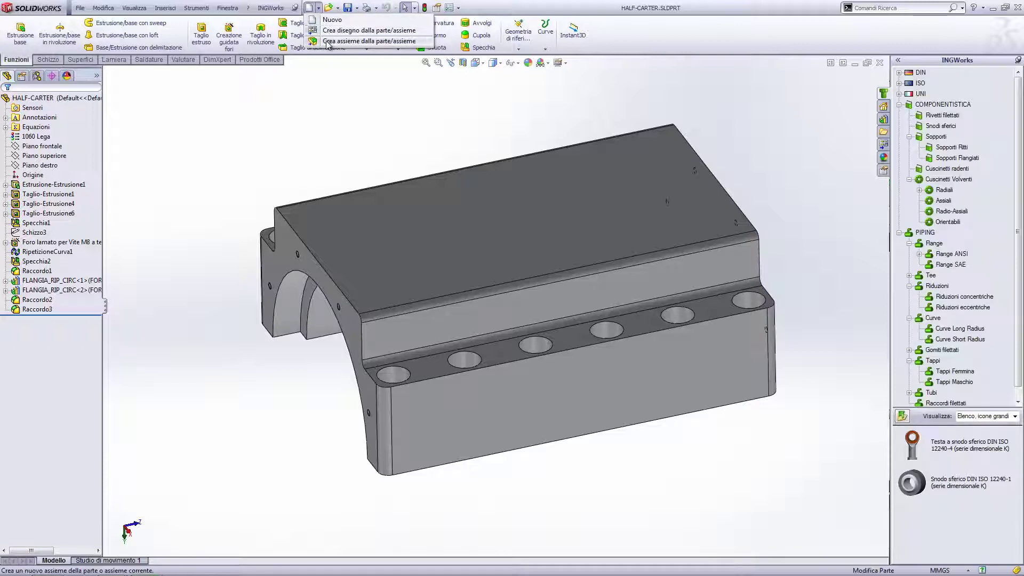
{"action": "left_click", "coordinate": [327, 42]}
{"action": "left_click", "coordinate": [248, 159]}
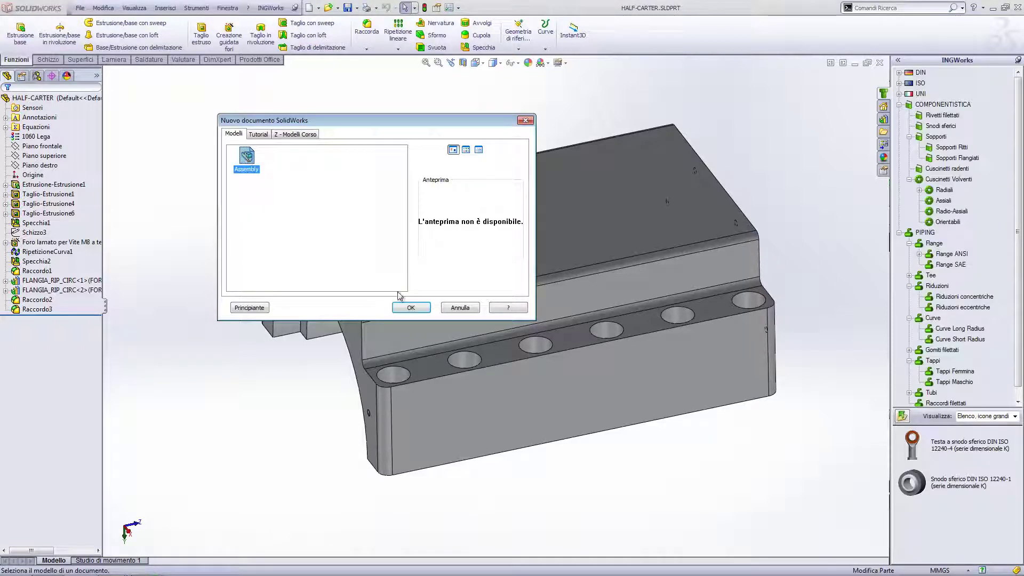
{"action": "left_click", "coordinate": [410, 308]}
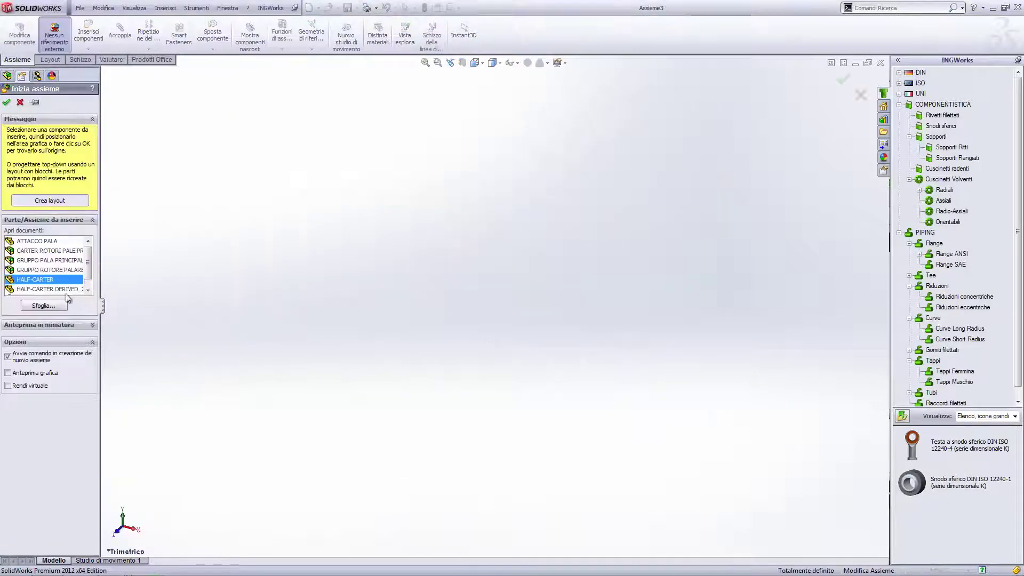
{"action": "left_click", "coordinate": [5, 103]}
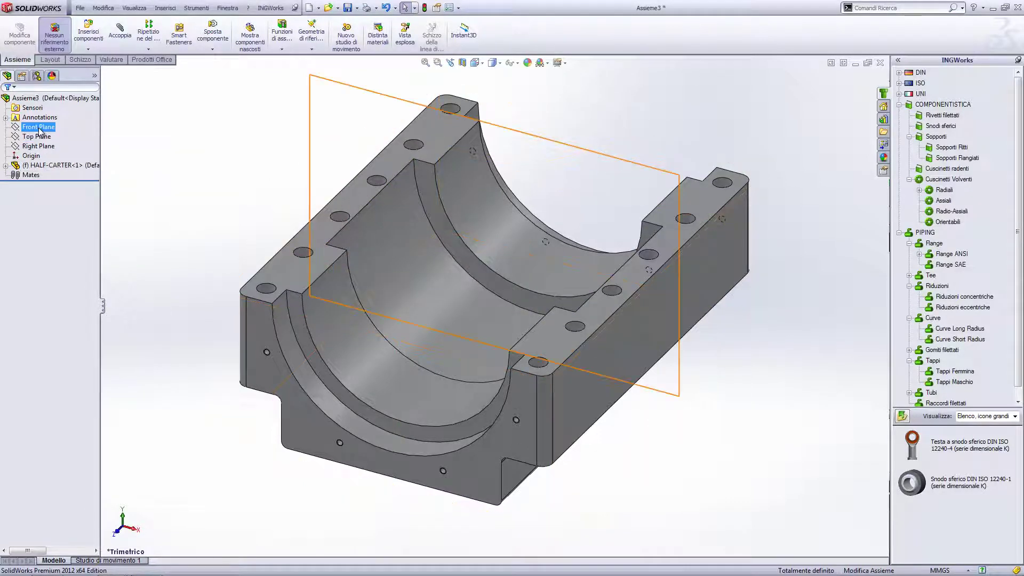
- Show the assembly Front Plane, reset to a fitted isometric view, and begin inserting a component
{"action": "left_click", "coordinate": [36, 168]}
{"action": "left_click", "coordinate": [38, 127]}
{"action": "left_click", "coordinate": [169, 140]}
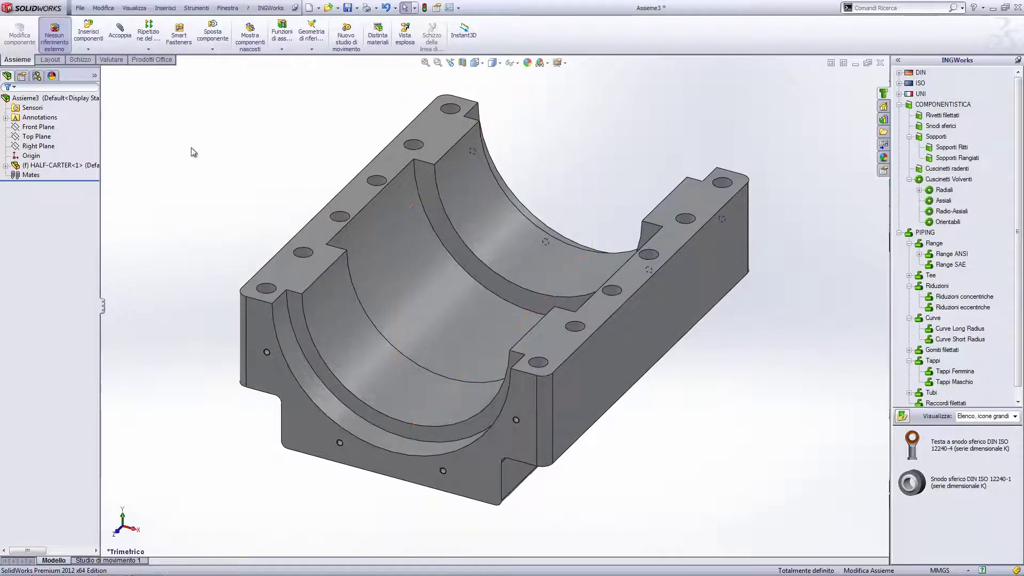
{"action": "mouse_move", "coordinate": [459, 277]}
{"action": "middle_mouse_down"}
{"action": "mouse_move", "coordinate": [420, 255]}
{"action": "mouse_move", "coordinate": [424, 265]}
{"action": "middle_mouse_up"}
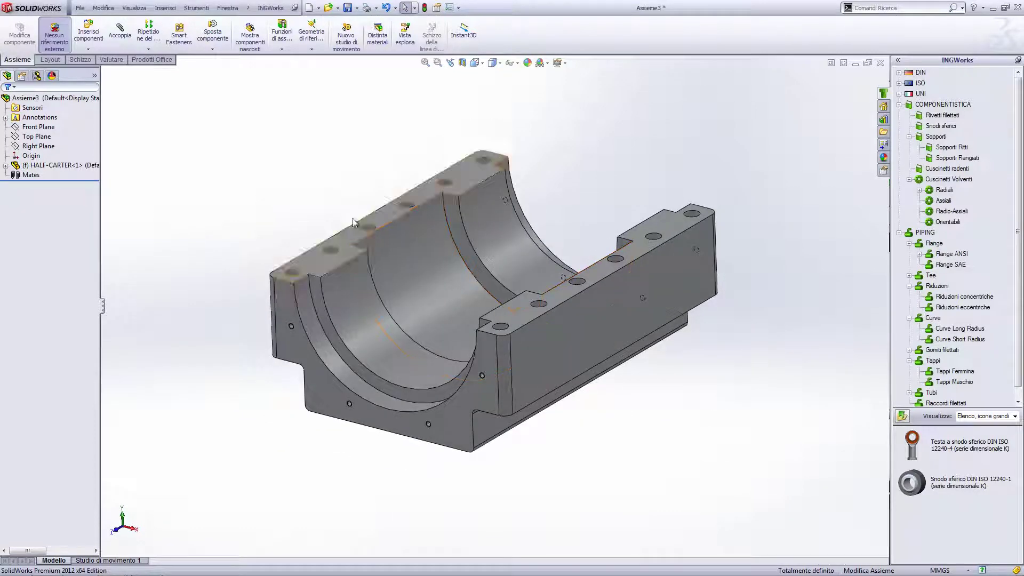
{"action": "key", "text": "ctrl+7"}
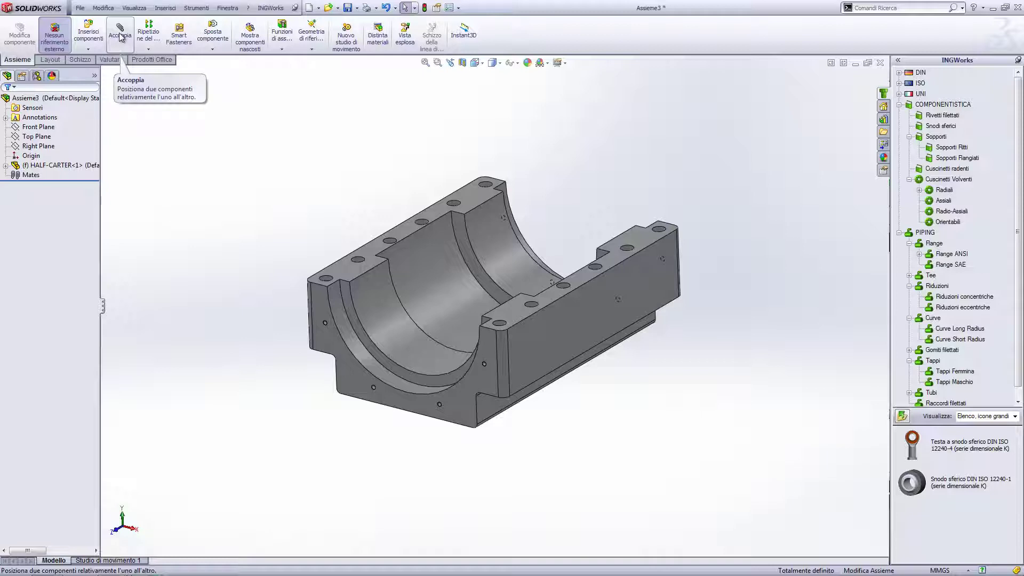
{"action": "left_click", "coordinate": [88, 33]}
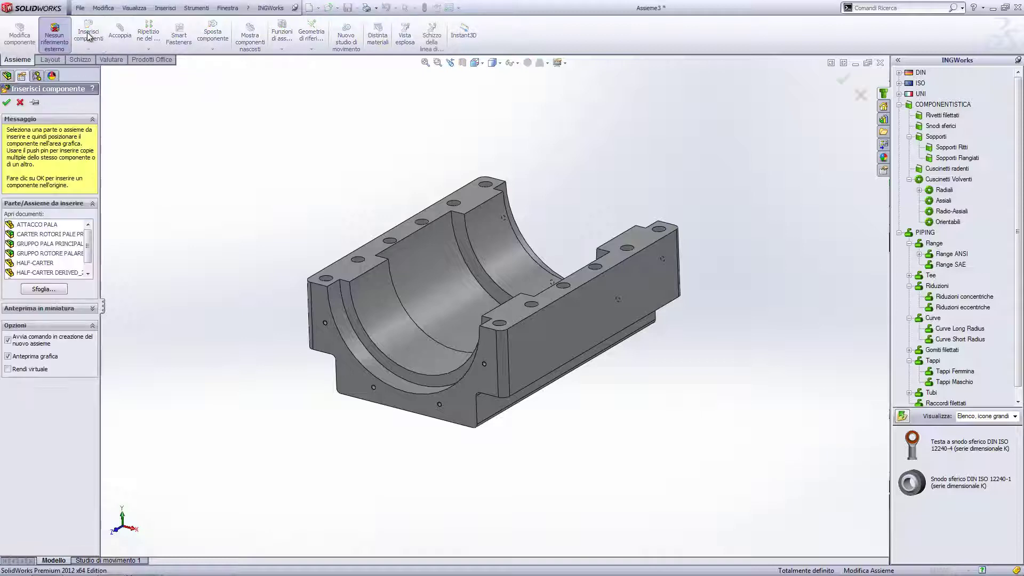
- Place the mirrored HALF-CARTER DERIVED_2 part into Assieme3 as the second housing half
{"action": "left_click", "coordinate": [48, 273]}
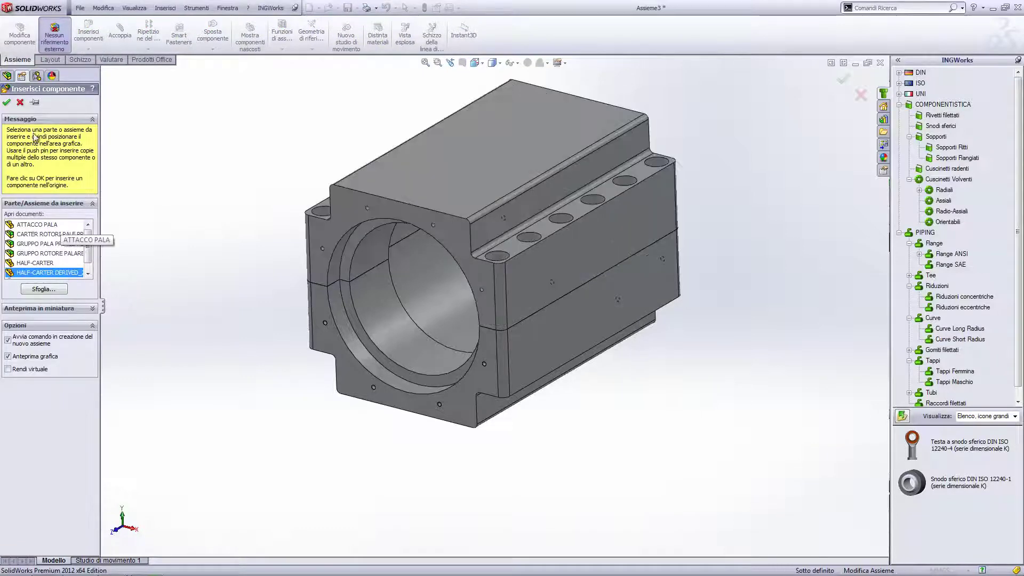
{"action": "left_click", "coordinate": [7, 104]}
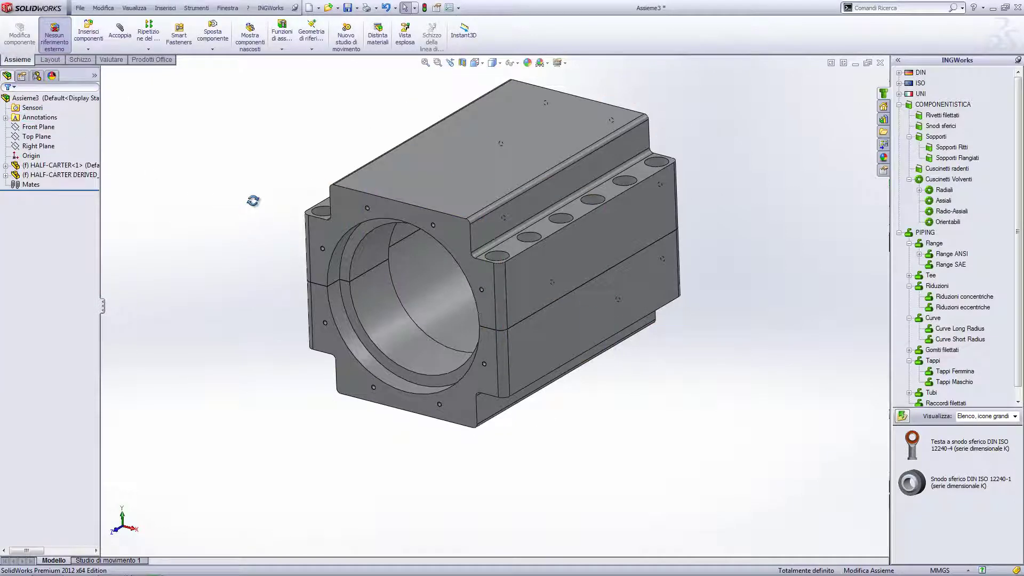
{"action": "mouse_move", "coordinate": [251, 196]}
{"action": "middle_mouse_down"}
{"action": "mouse_move", "coordinate": [369, 203]}
{"action": "mouse_move", "coordinate": [392, 236]}
{"action": "middle_mouse_up"}
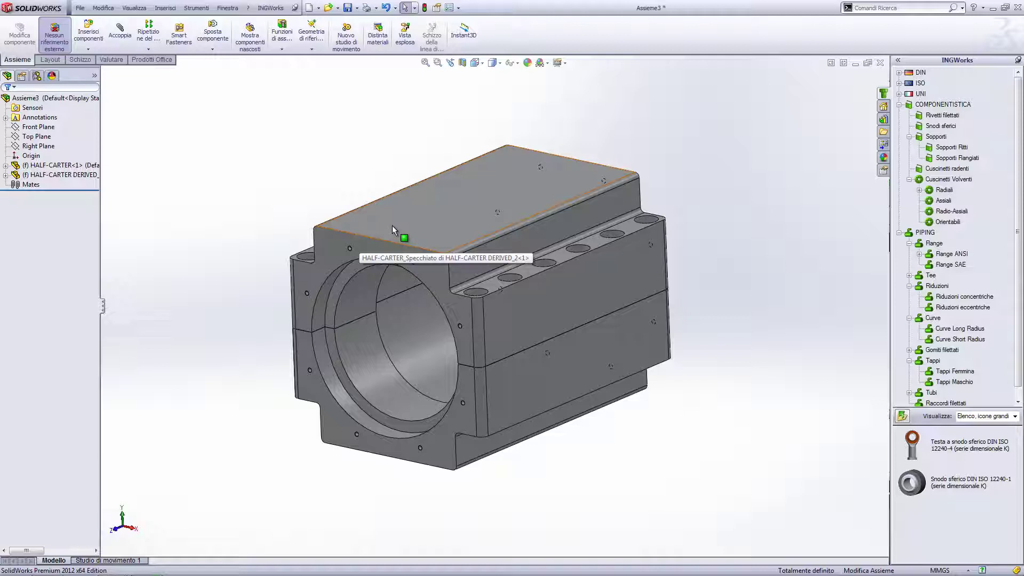
- Orbit the assembly and pick the lower half-carter to display its dimensions
{"action": "middle_click_drag", "start_coordinate": [392, 229], "coordinate": [543, 420]}
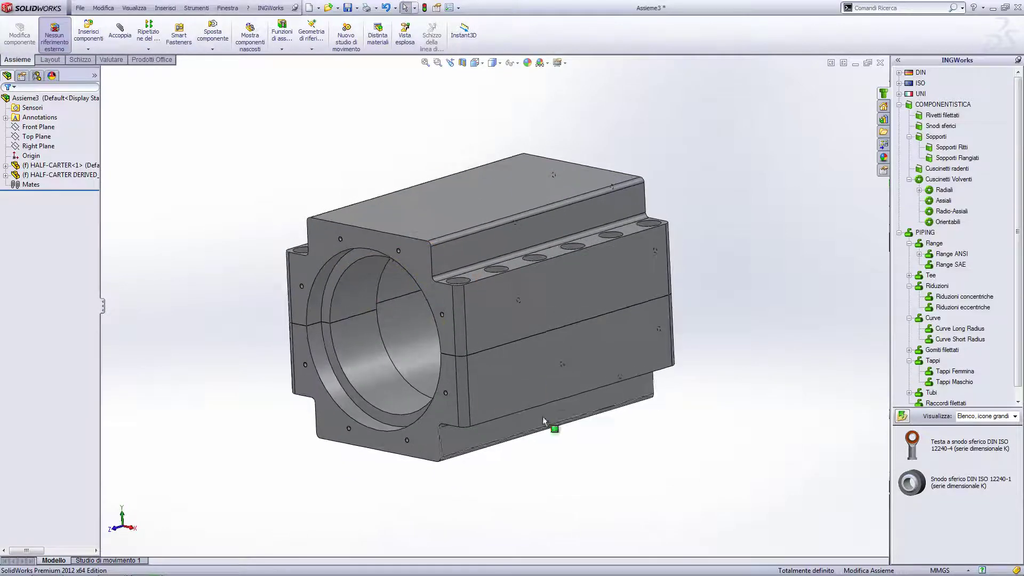
{"action": "left_click", "coordinate": [543, 390]}
{"action": "middle_click_drag", "start_coordinate": [502, 373], "coordinate": [584, 361]}
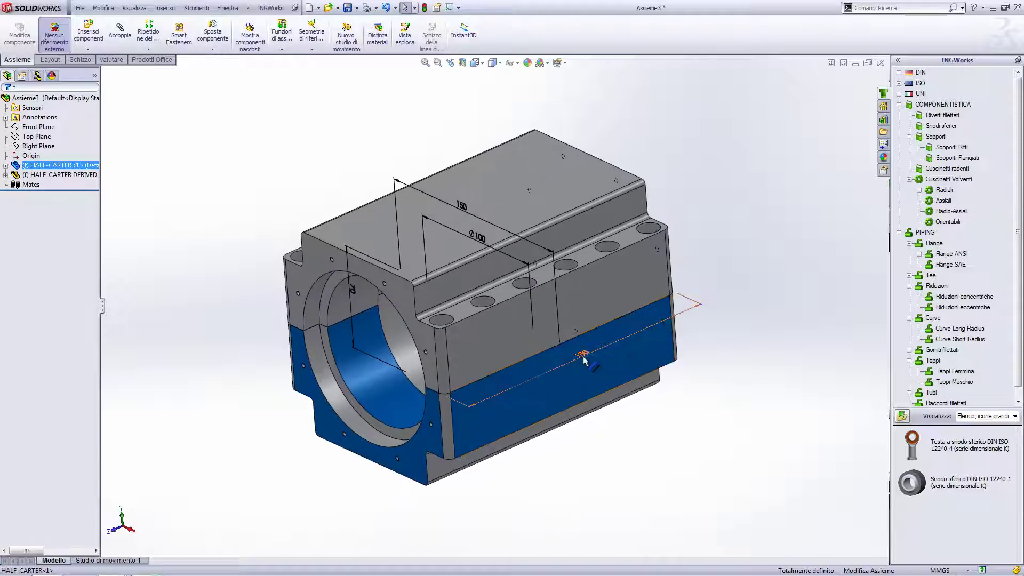
- Change extrusion D1 from 188 to 258 mm and rebuild so the upper half follows
{"action": "double_click", "coordinate": [581, 355]}
{"action": "type", "text": "2"}
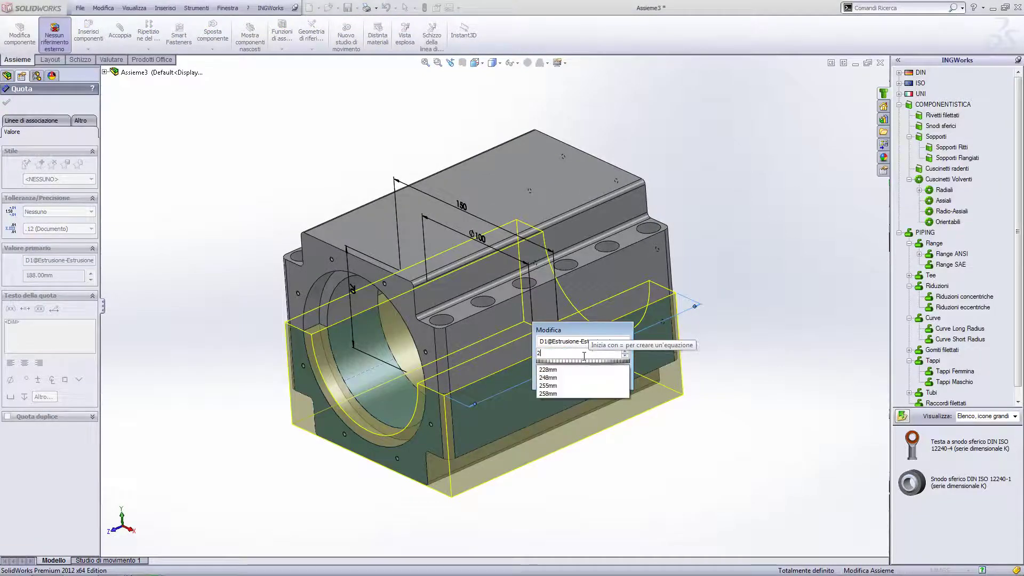
{"action": "type", "text": "58"}
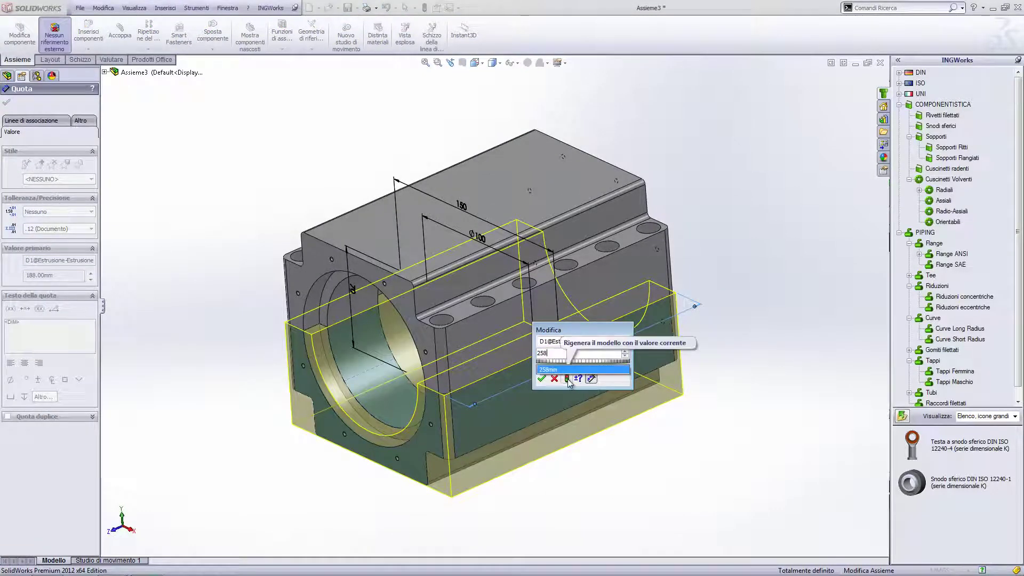
{"action": "left_click", "coordinate": [566, 379]}
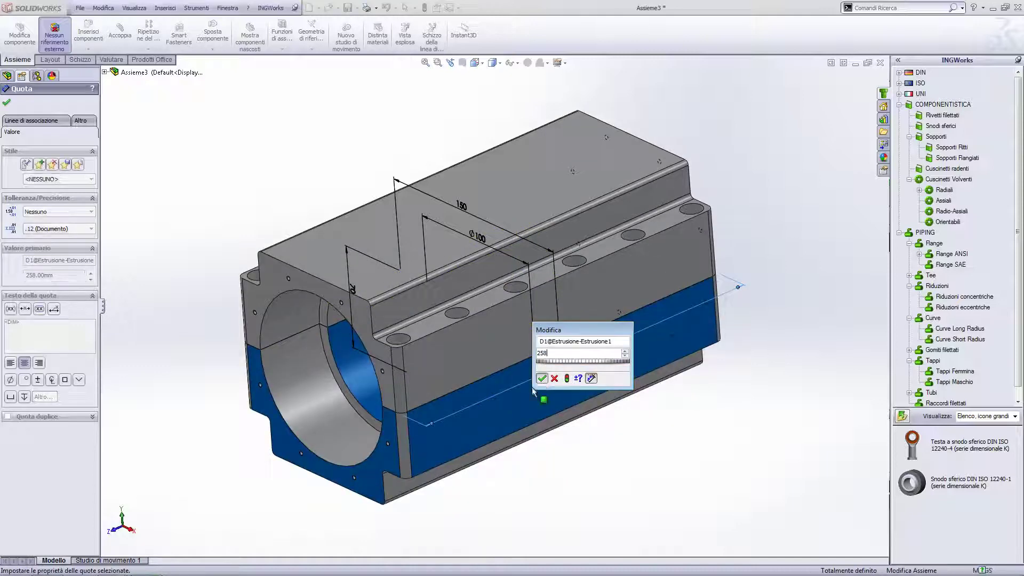
{"action": "left_click", "coordinate": [580, 528]}
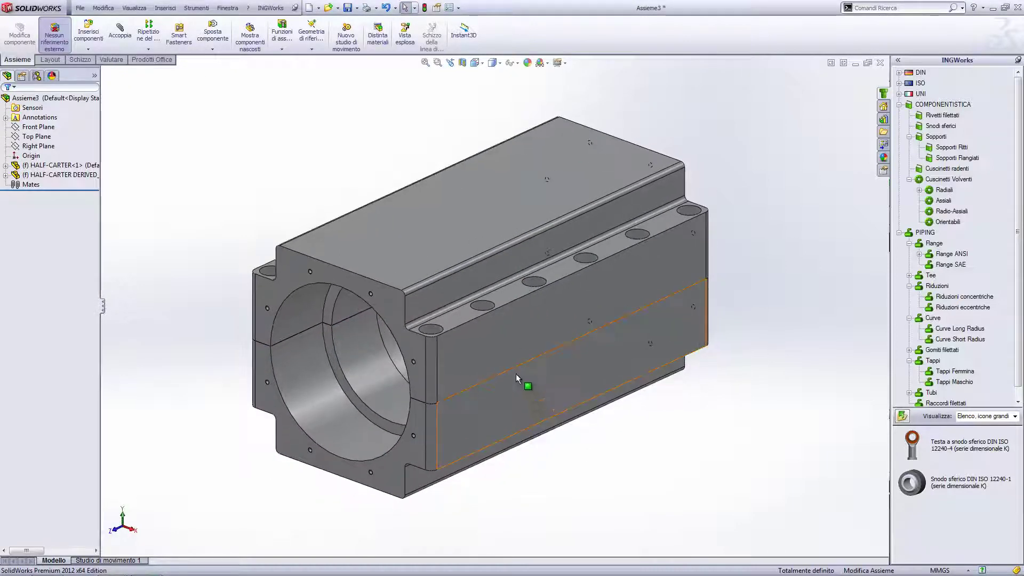
{"action": "left_click", "coordinate": [506, 341]}
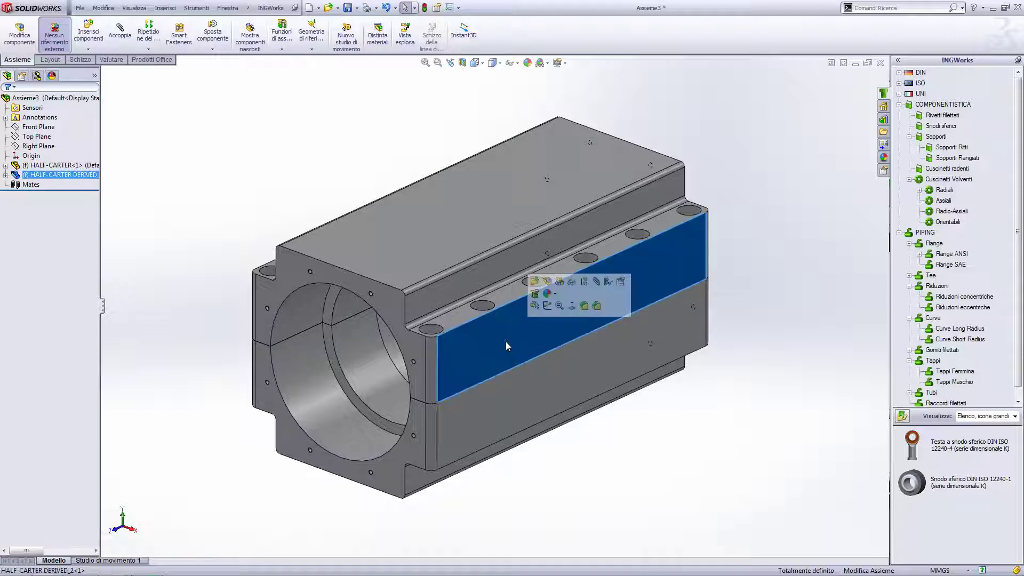
{"action": "middle_click_drag", "start_coordinate": [505, 341], "coordinate": [496, 319]}
{"action": "left_click", "coordinate": [441, 126]}
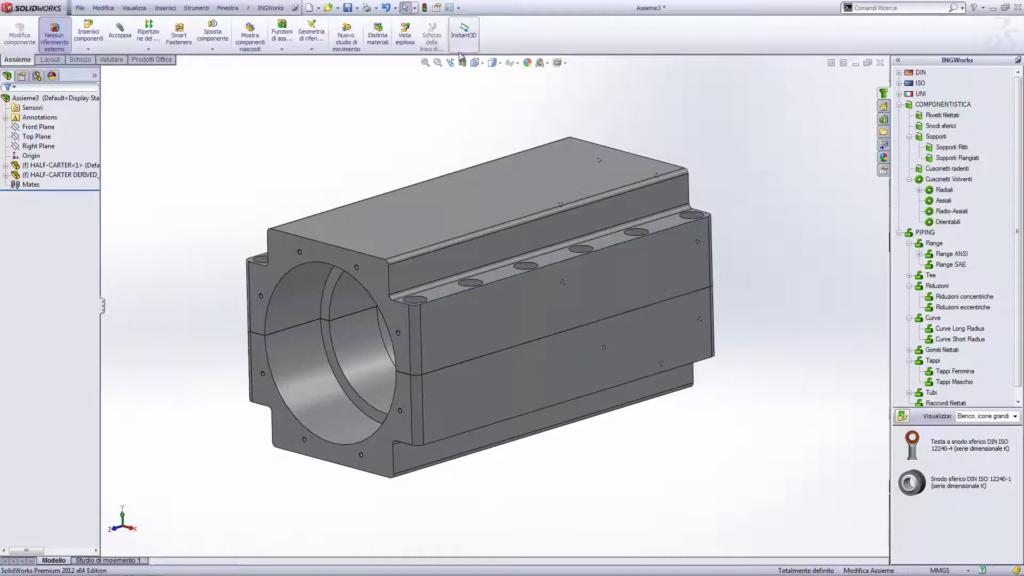
{"action": "left_click", "coordinate": [462, 64]}
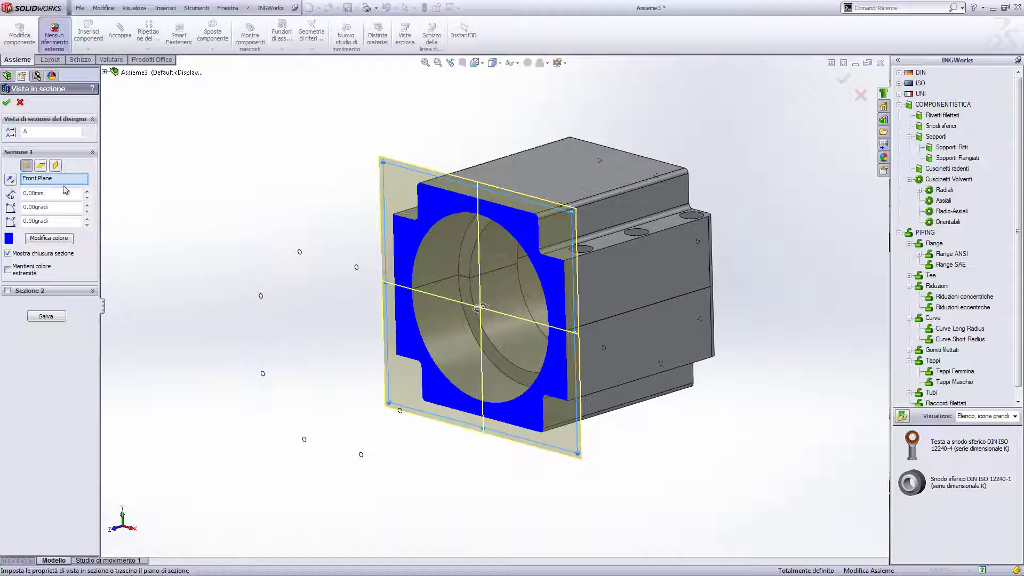
{"action": "left_click", "coordinate": [41, 165]}
{"action": "left_click", "coordinate": [55, 165]}
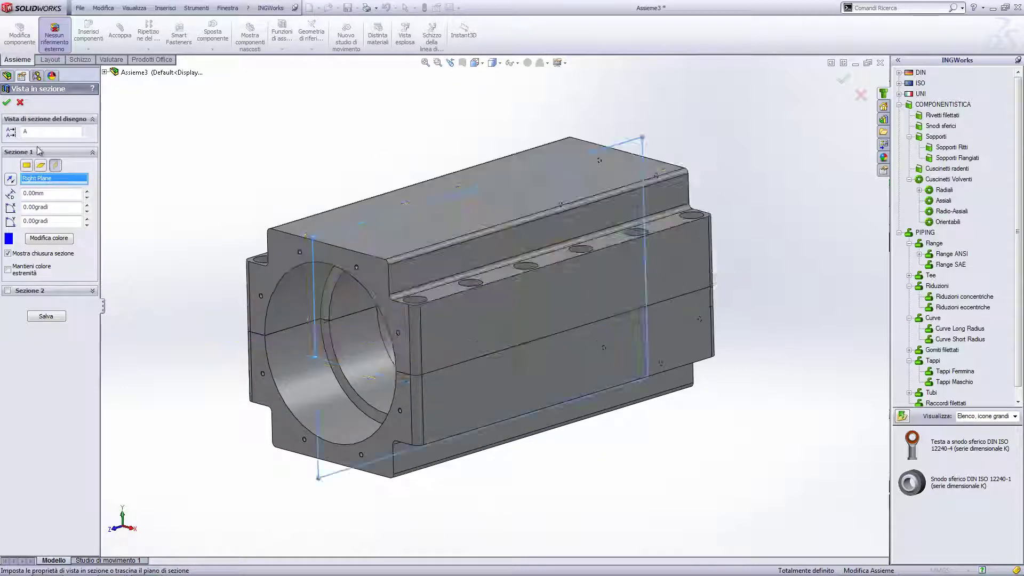
{"action": "left_click", "coordinate": [6, 102]}
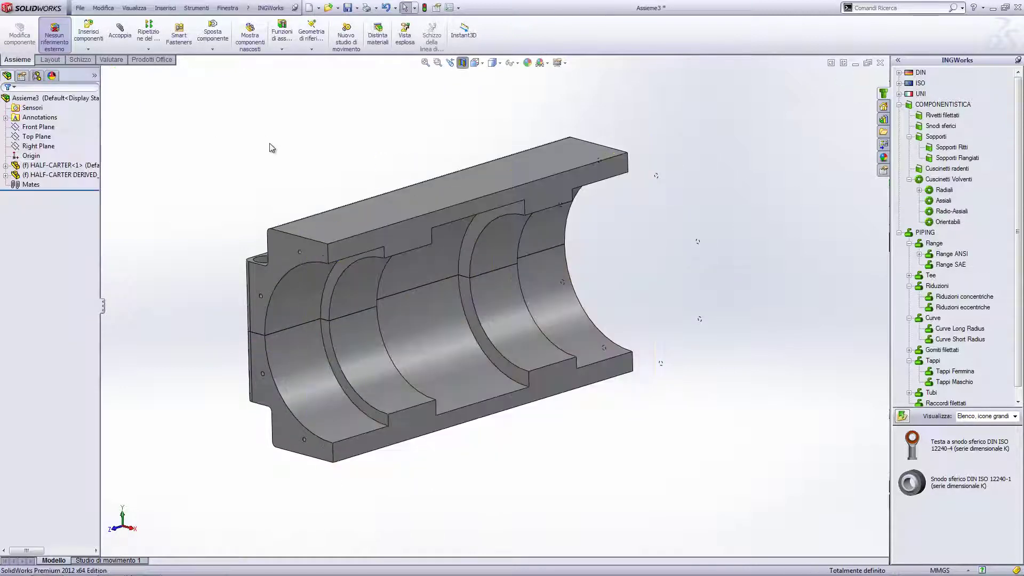
{"action": "middle_click_drag", "start_coordinate": [273, 149], "coordinate": [273, 195]}
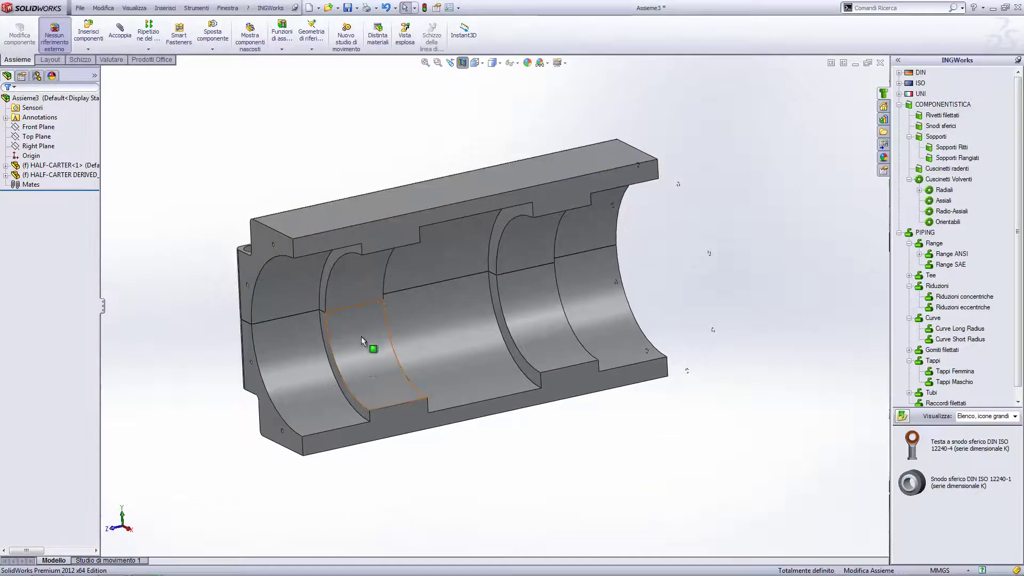
{"action": "mouse_move", "coordinate": [360, 362]}
{"action": "middle_mouse_down"}
{"action": "mouse_move", "coordinate": [320, 247]}
{"action": "mouse_move", "coordinate": [320, 263]}
{"action": "middle_mouse_up"}
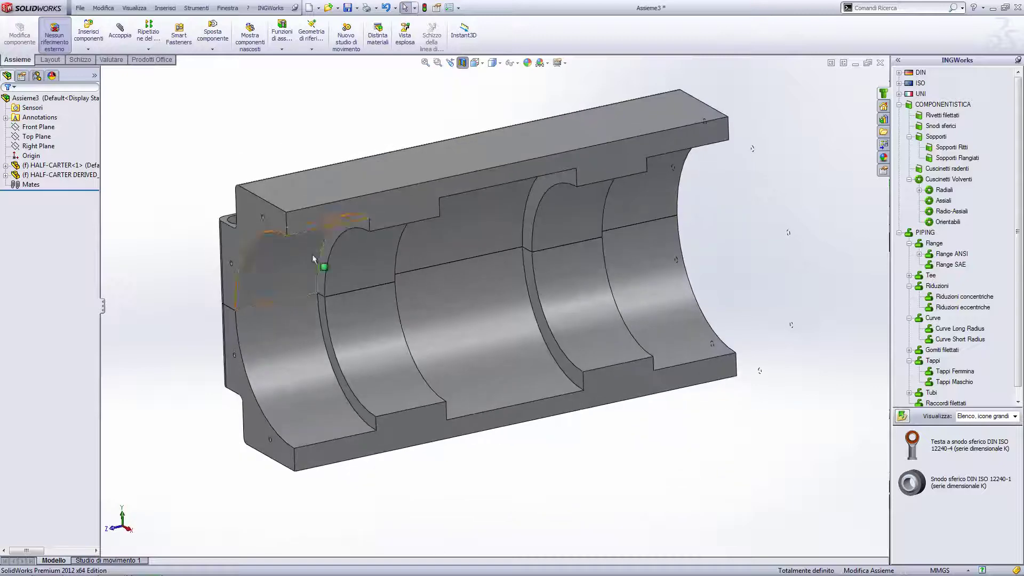
{"action": "left_click", "coordinate": [462, 64]}
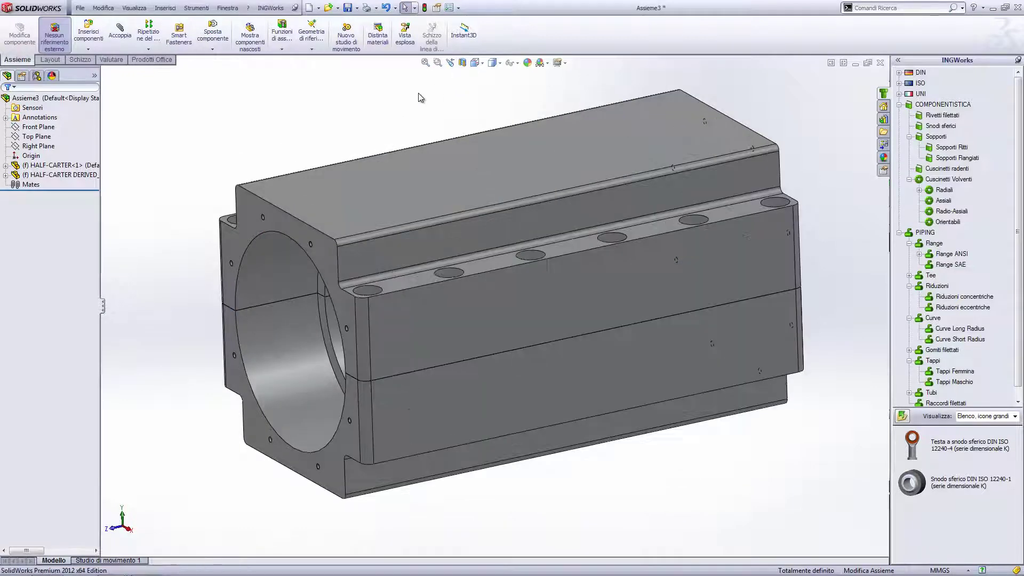
{"action": "middle_click_drag", "start_coordinate": [381, 94], "coordinate": [367, 103]}
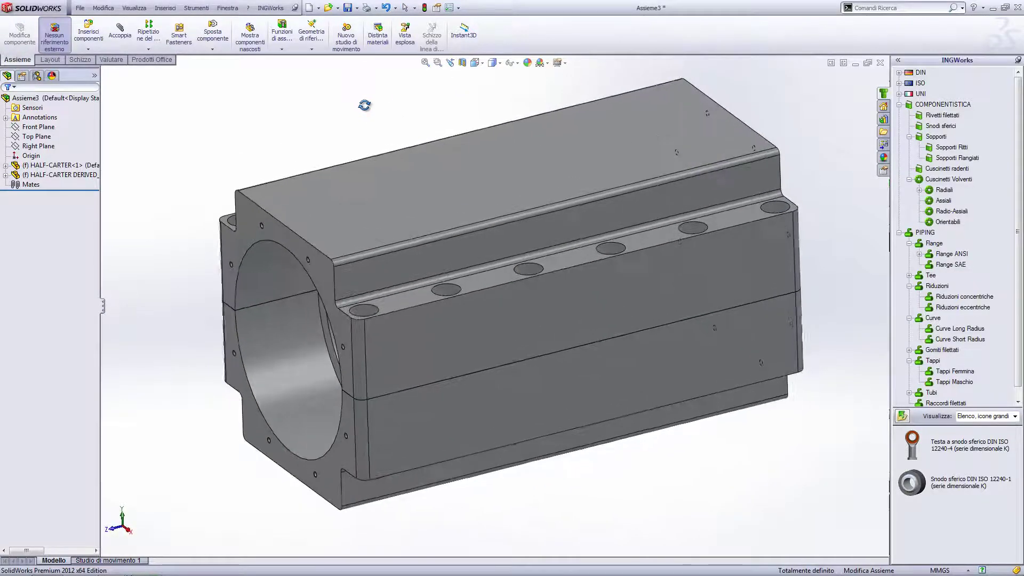
{"action": "scroll", "coordinate": [490, 299], "scroll_direction": "up", "scroll_amount": 2}
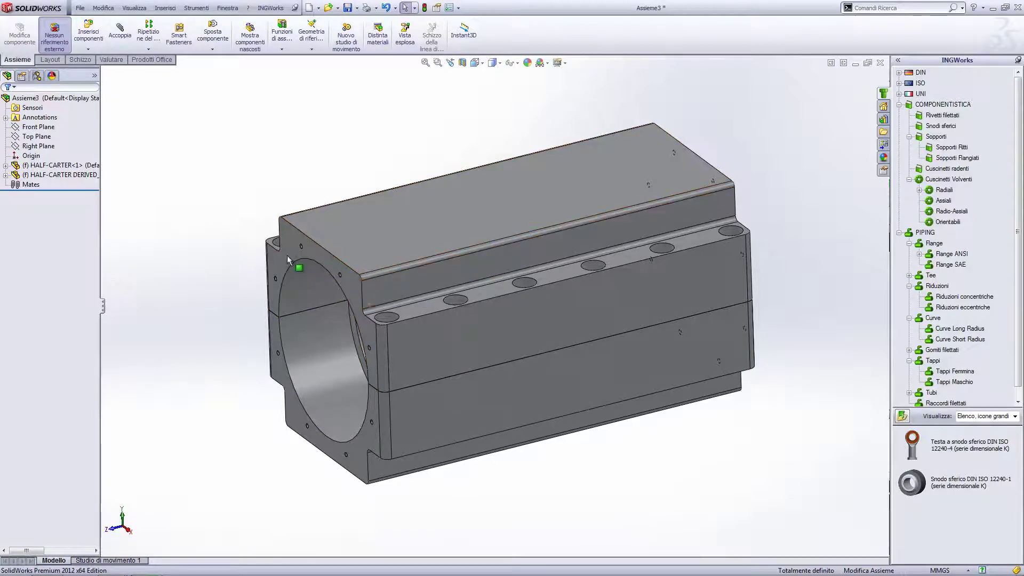
- Hide HALF-CARTER DERIVED_2 from the FeatureManager tree, leaving only HALF-CARTER<1> visible
{"action": "scroll", "coordinate": [416, 253], "scroll_direction": "down", "scroll_amount": 2}
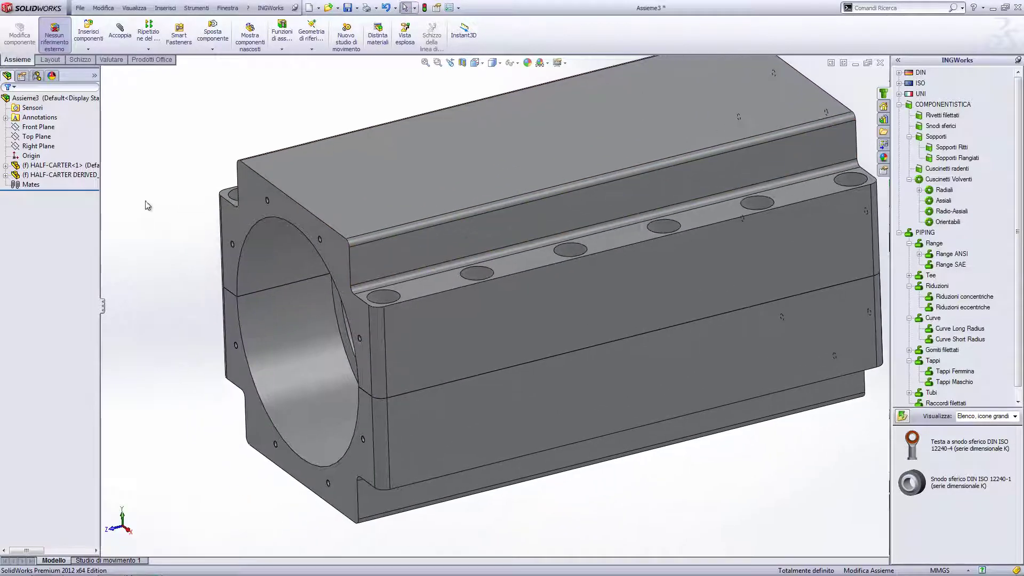
{"action": "left_click", "coordinate": [78, 176]}
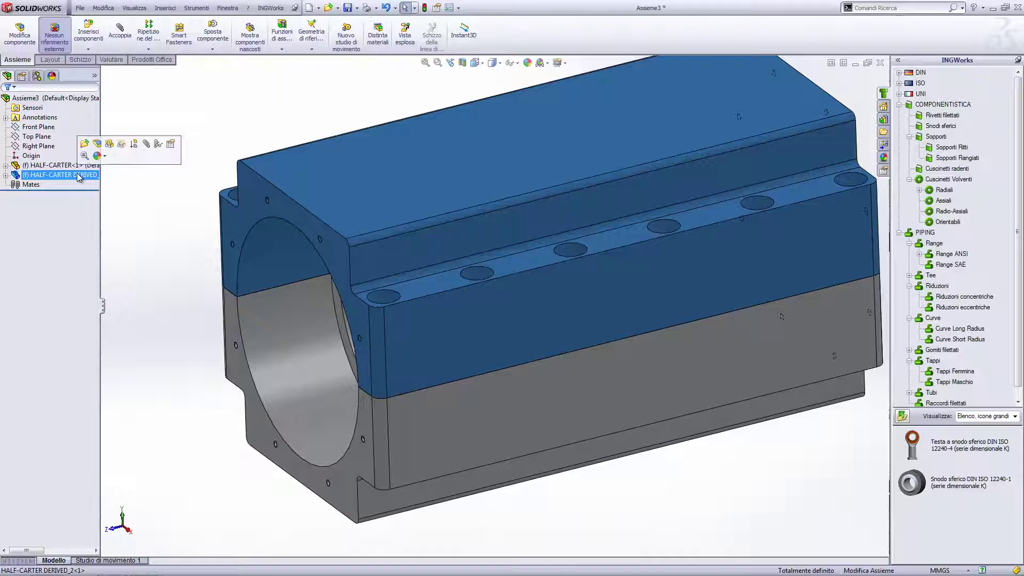
{"action": "left_click", "coordinate": [134, 144]}
{"action": "scroll", "coordinate": [505, 352], "scroll_direction": "up", "scroll_amount": 3}
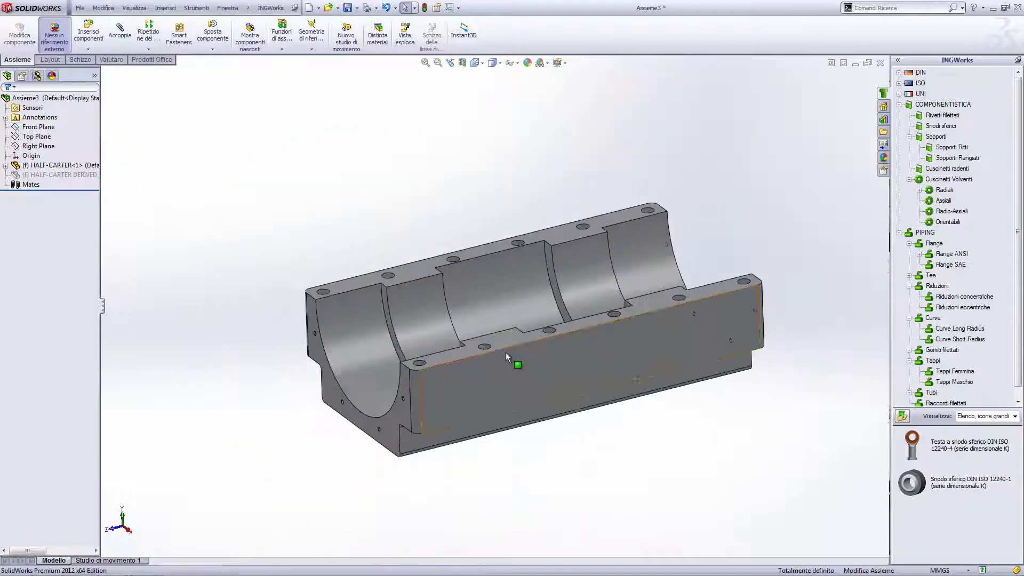
{"action": "scroll", "coordinate": [505, 352], "scroll_direction": "down", "scroll_amount": 1}
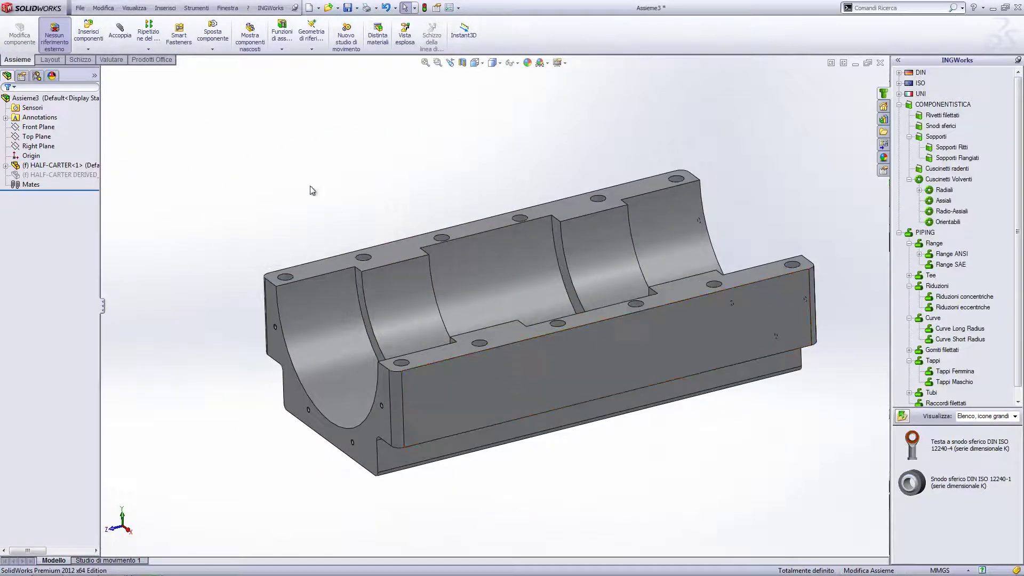
{"action": "left_click", "coordinate": [149, 50]}
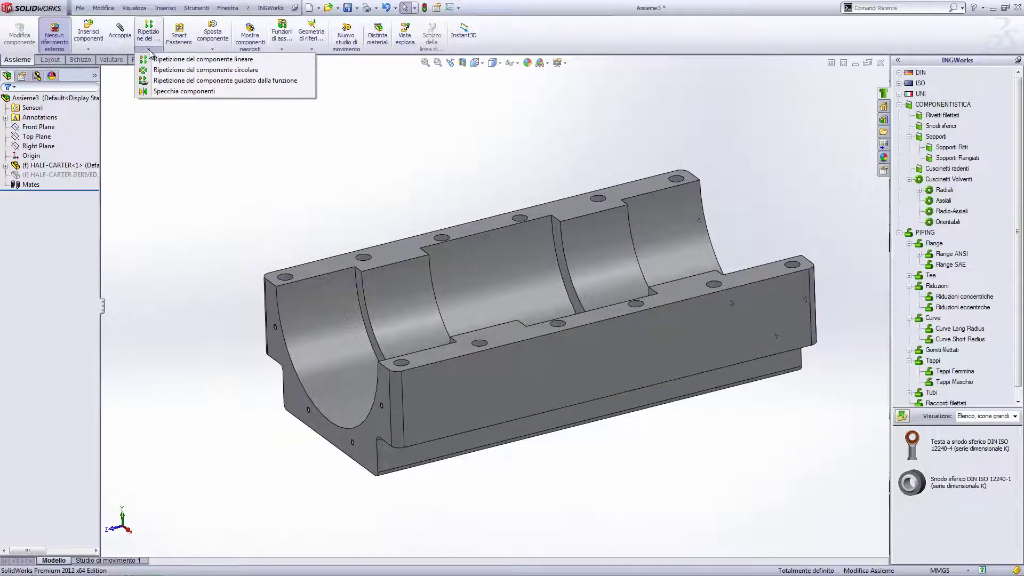
- Mirror HALF-CARTER-1 about its top face as an opposite-hand version
{"action": "left_click", "coordinate": [168, 92]}
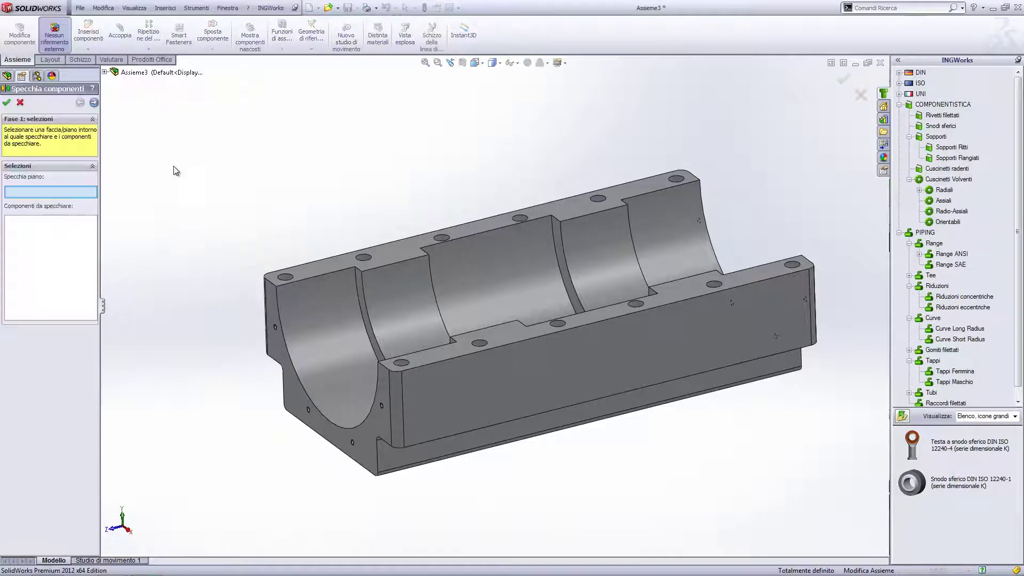
{"action": "left_click", "coordinate": [331, 270]}
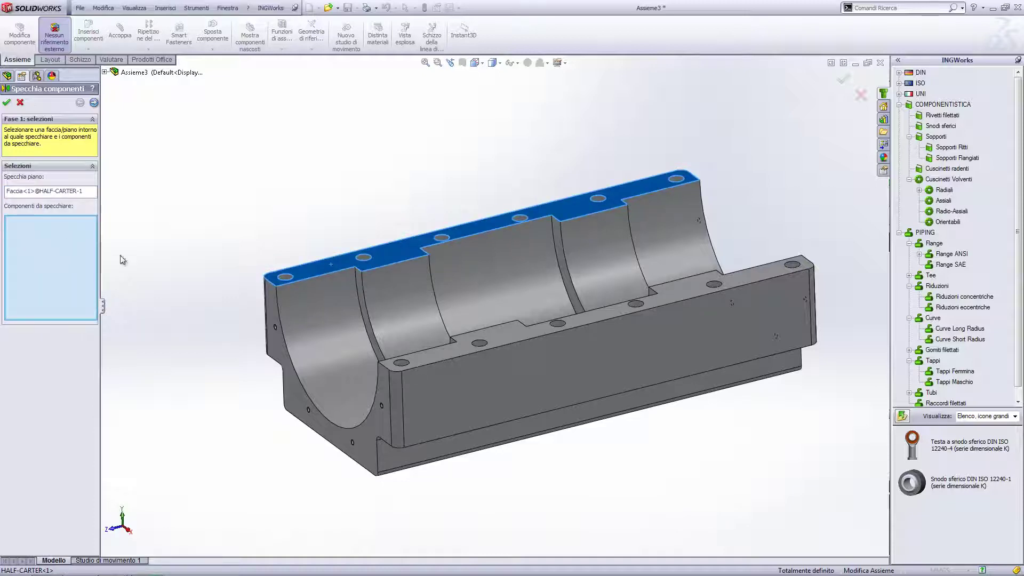
{"action": "left_click", "coordinate": [310, 345]}
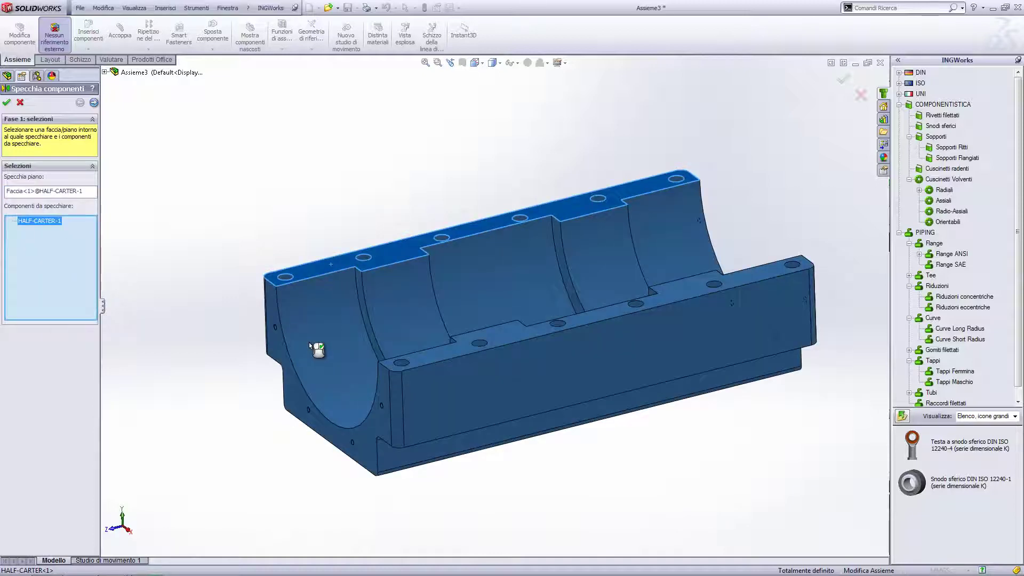
{"action": "left_click", "coordinate": [93, 103]}
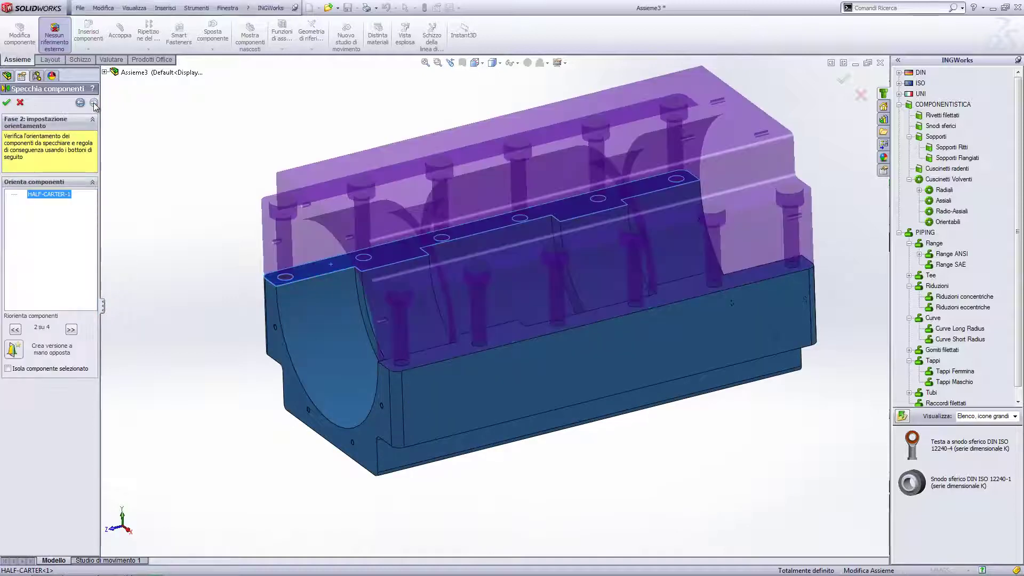
{"action": "left_click", "coordinate": [15, 352]}
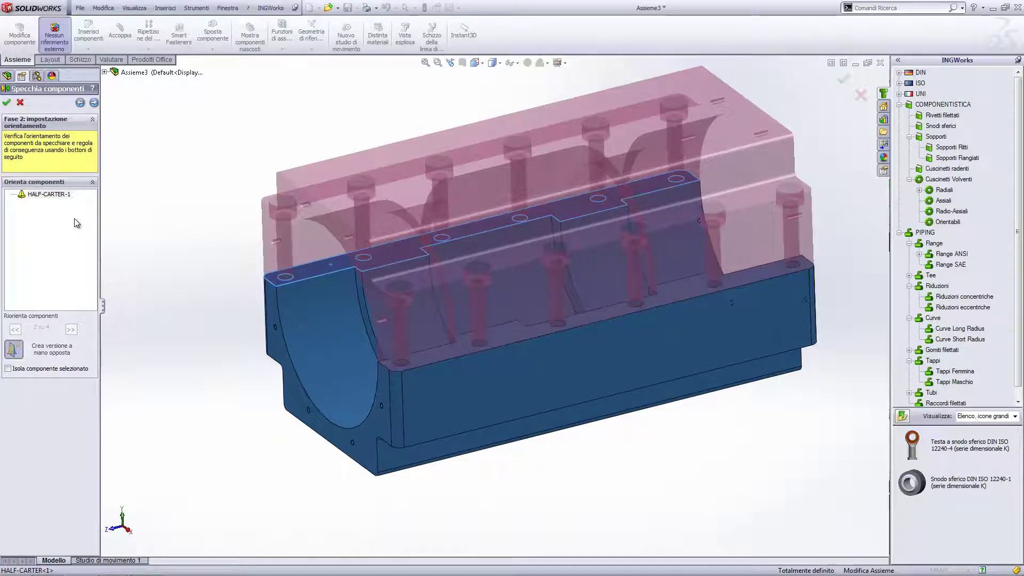
{"action": "left_click", "coordinate": [93, 103]}
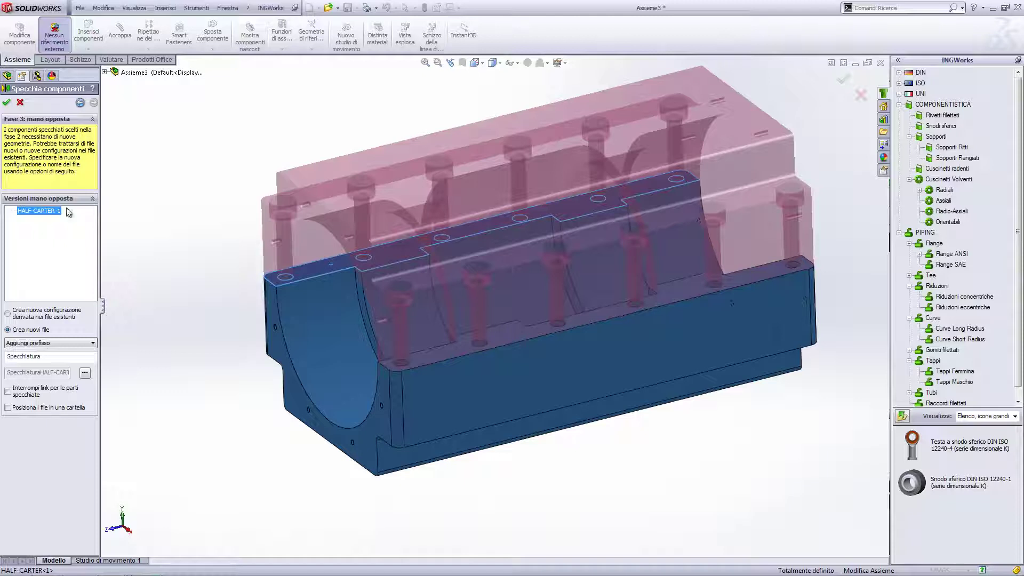
- Name the opposite-hand file with suffix _SUP instead of Specchiatura, giving HALF-CARTER_SUP.SLDPRT
{"action": "left_click", "coordinate": [55, 343]}
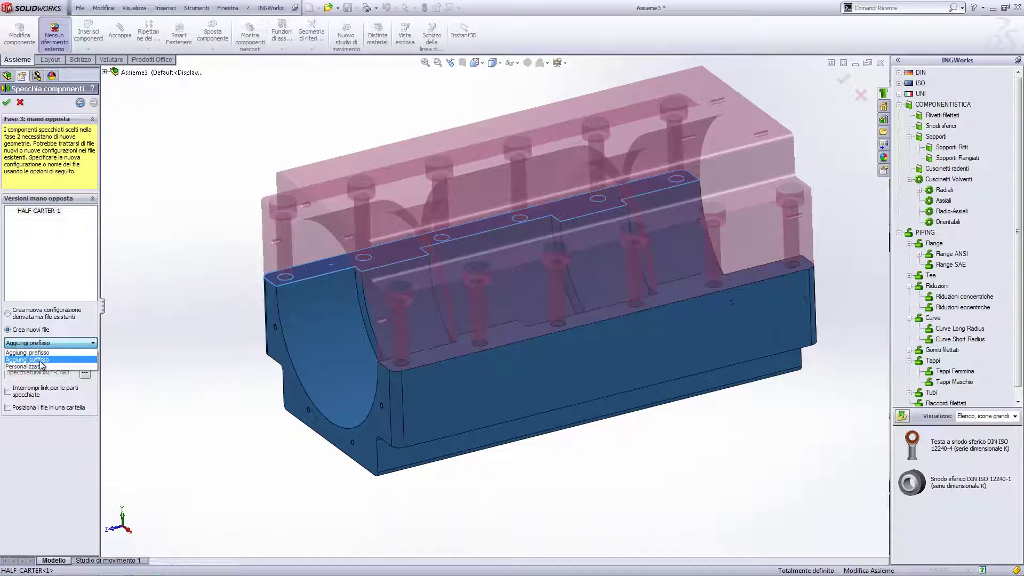
{"action": "left_click", "coordinate": [41, 361]}
{"action": "left_click_drag", "start_coordinate": [54, 360], "coordinate": [2, 356]}
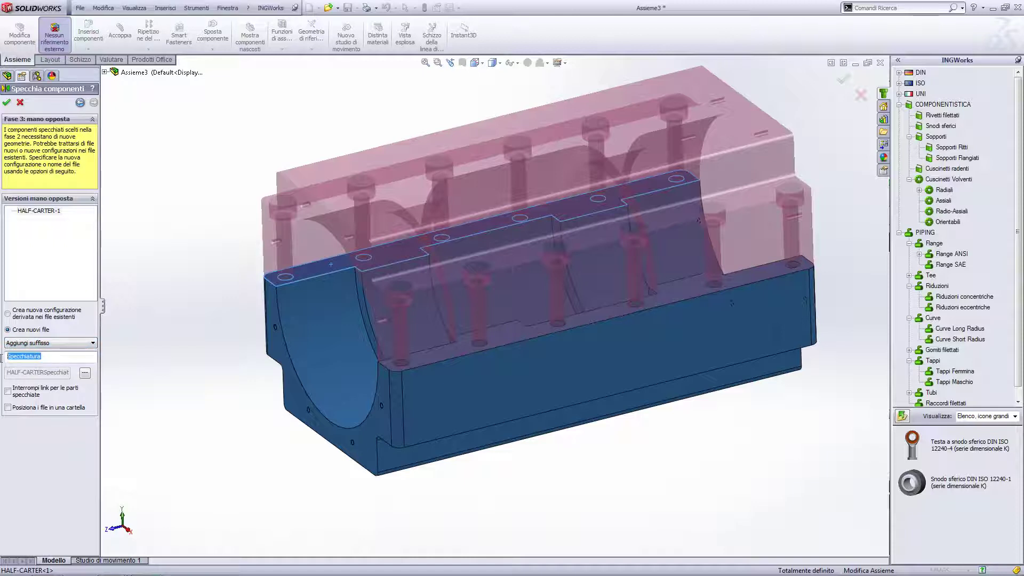
{"action": "type", "text": "_SUP"}
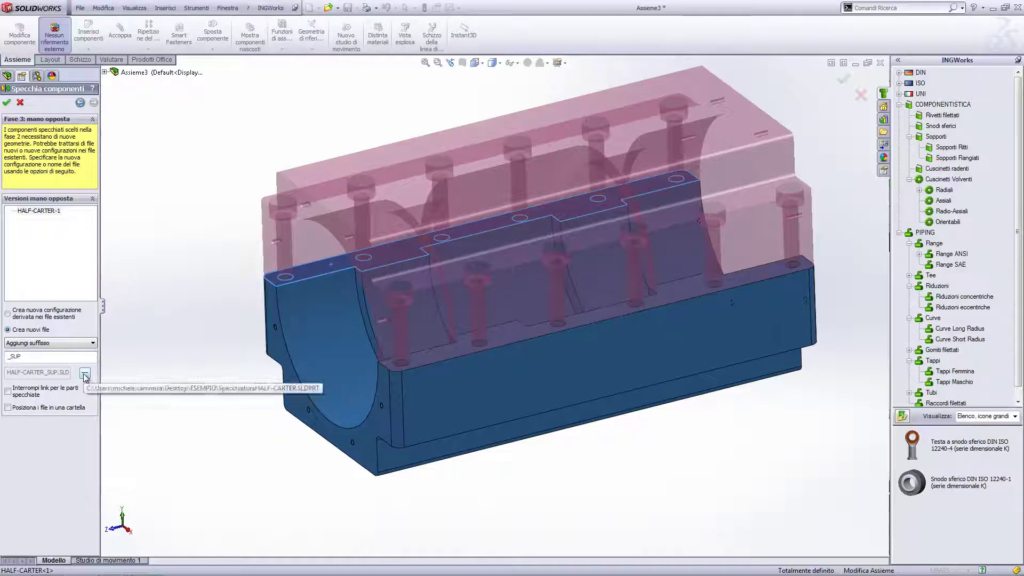
- Open the file save-location chooser and close it without picking a file
{"action": "left_click", "coordinate": [84, 373]}
{"action": "left_click_drag", "start_coordinate": [442, 186], "coordinate": [388, 191]}
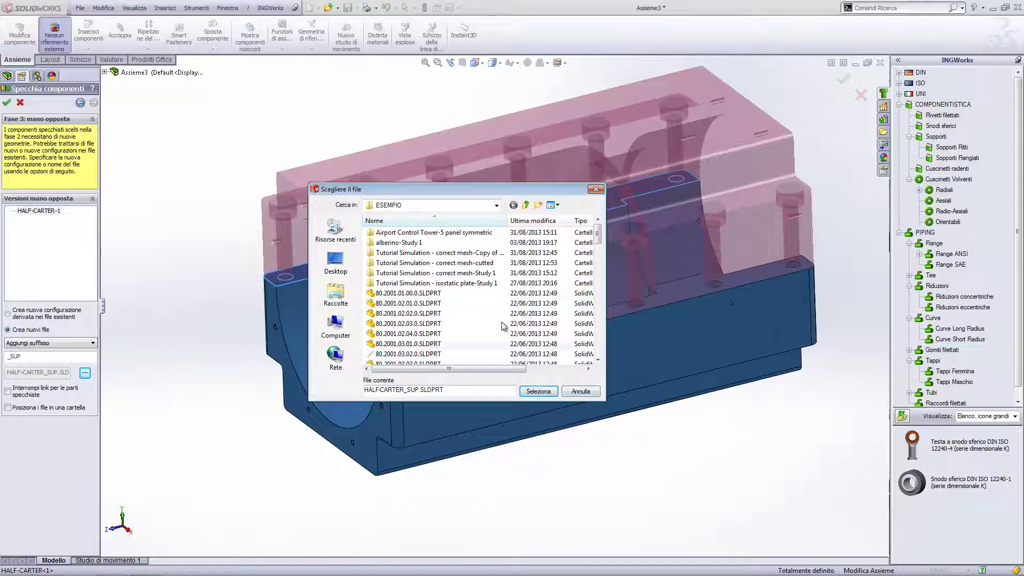
{"action": "left_click_drag", "start_coordinate": [501, 194], "coordinate": [505, 203]}
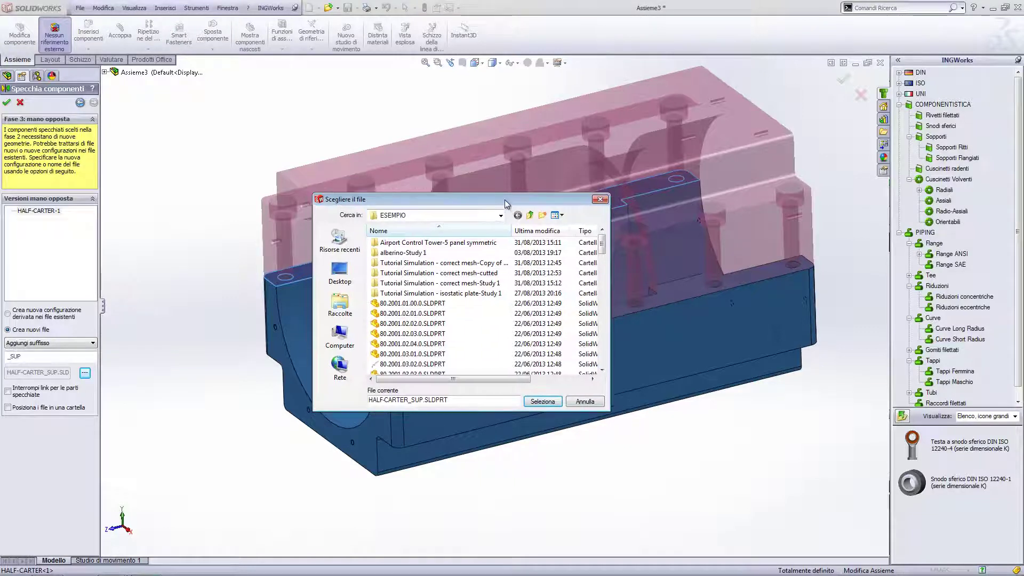
{"action": "left_click", "coordinate": [599, 201]}
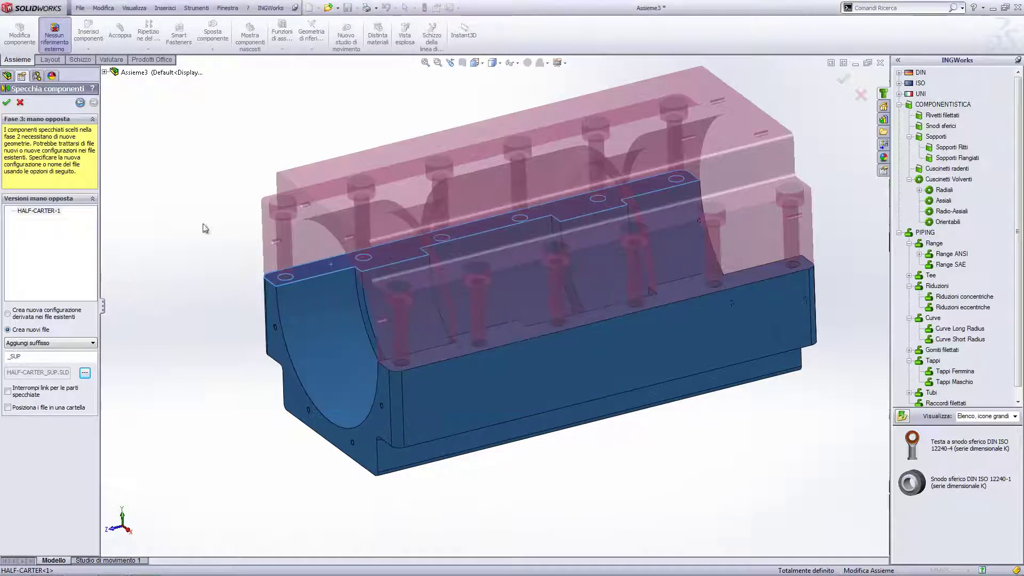
- Create SpecchiaComponente1 and change the half-carter extrusion length from 258 mm to 225 mm
{"action": "key", "text": "Return"}
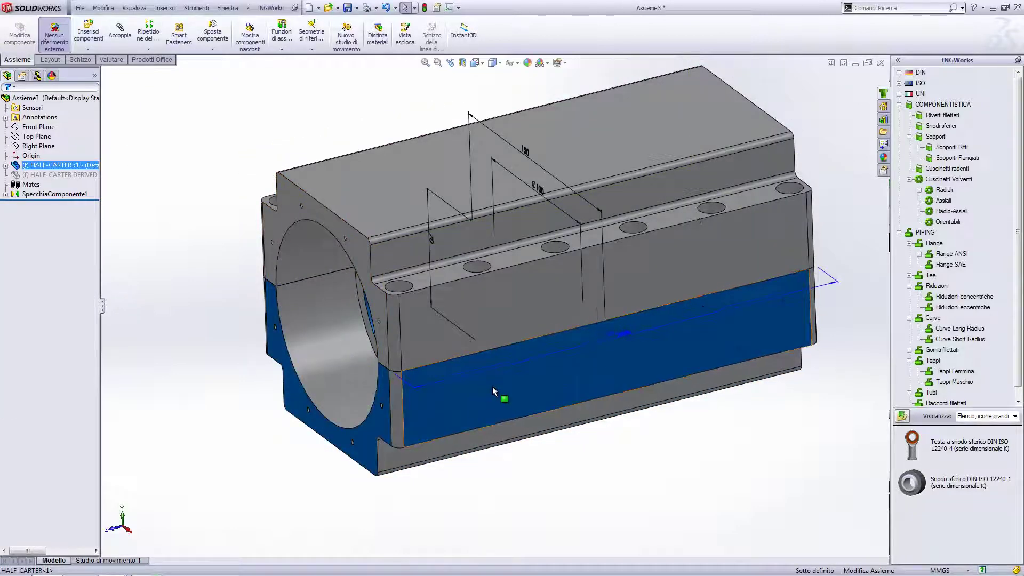
{"action": "scroll", "coordinate": [491, 386], "scroll_direction": "up", "scroll_amount": 1}
{"action": "double_click", "coordinate": [599, 331]}
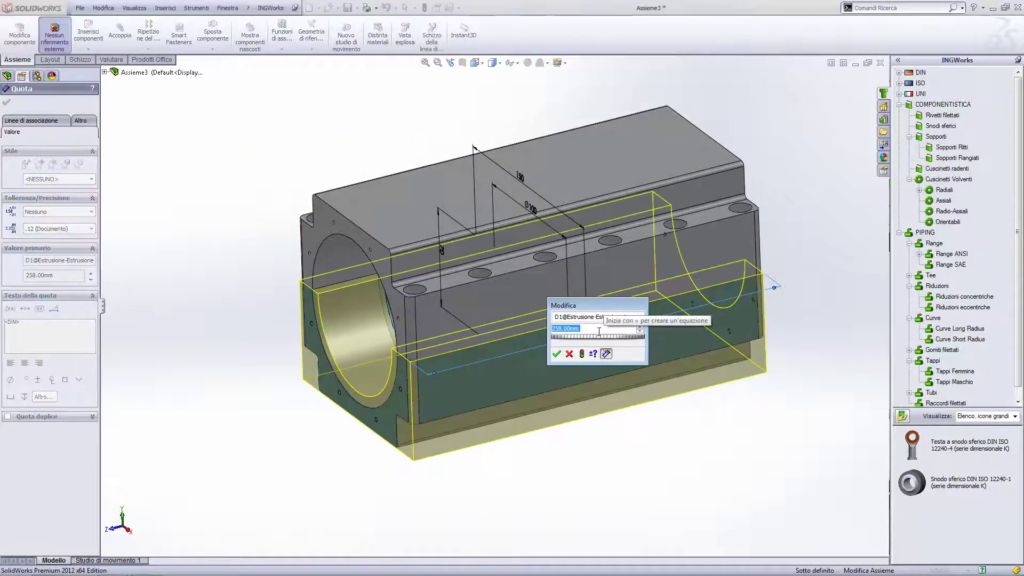
{"action": "type", "text": "2"}
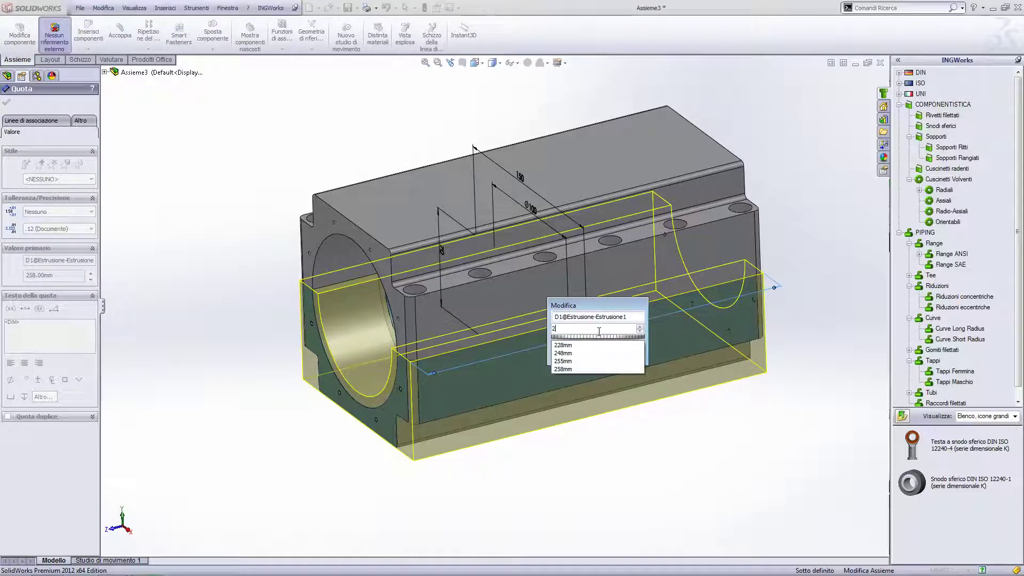
{"action": "type", "text": "25"}
{"action": "left_click", "coordinate": [583, 354]}
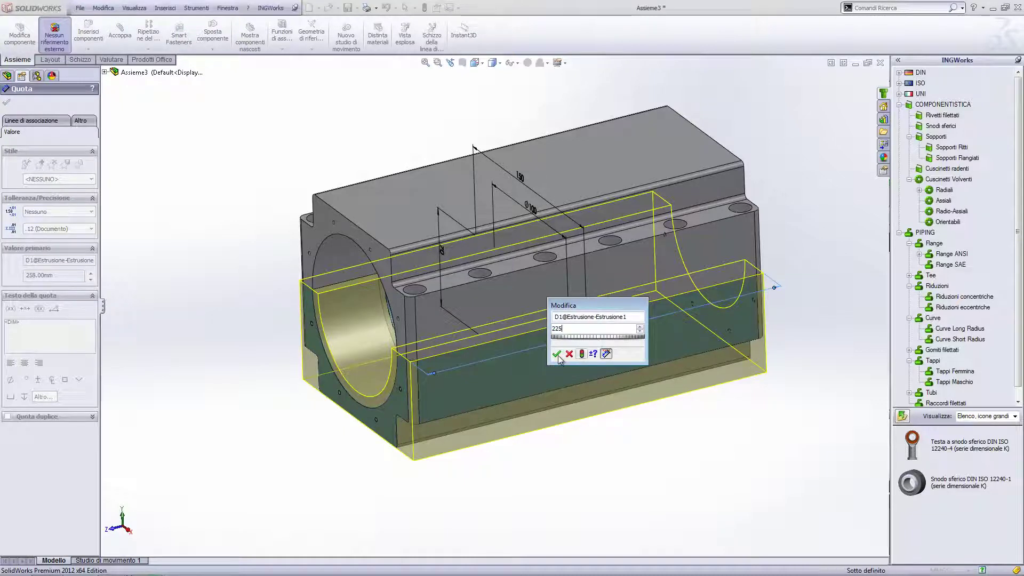
{"action": "left_click", "coordinate": [557, 354]}
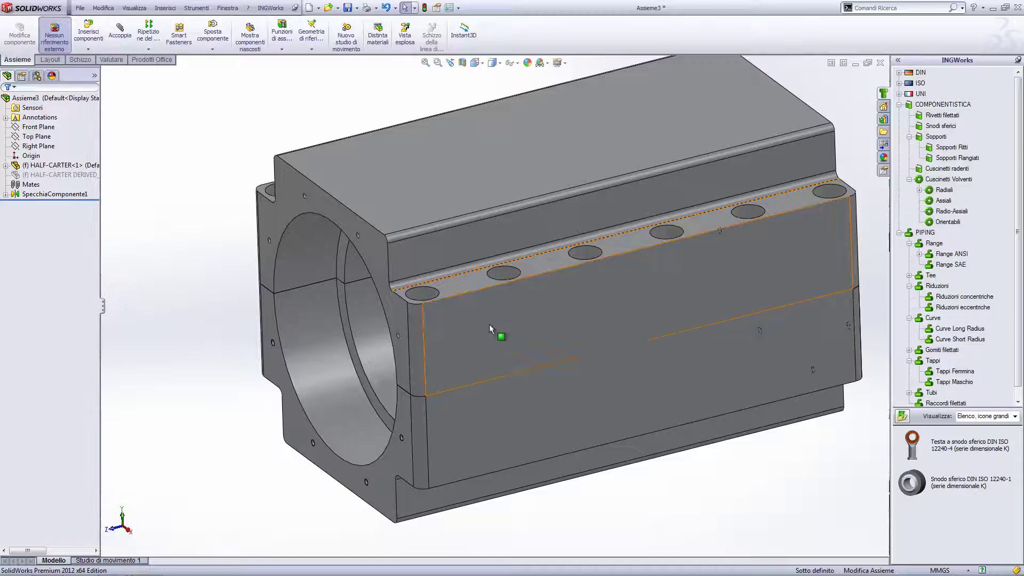
- Expand SpecchiaComponente1 and HALF-CARTER_SUP<2> in the FeatureManager tree
{"action": "scroll", "coordinate": [488, 324], "scroll_direction": "up", "scroll_amount": 3}
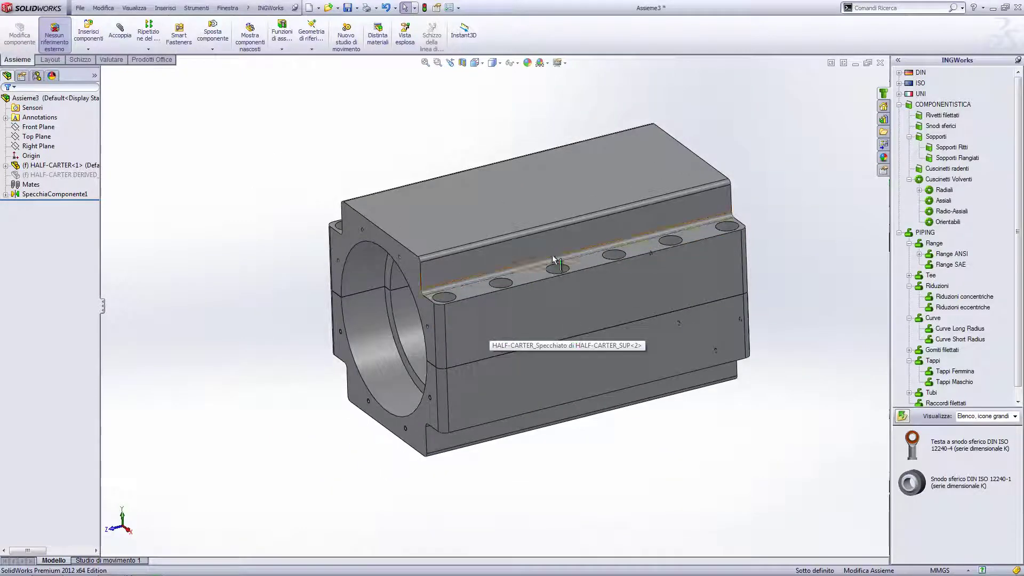
{"action": "scroll", "coordinate": [576, 315], "scroll_direction": "down", "scroll_amount": 2}
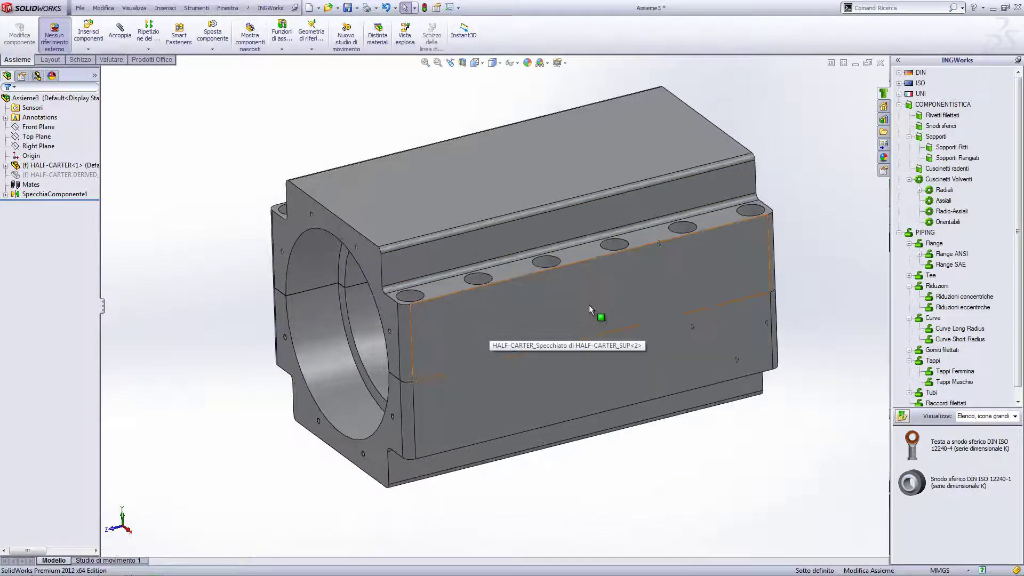
{"action": "left_click", "coordinate": [5, 194]}
{"action": "left_click", "coordinate": [57, 195]}
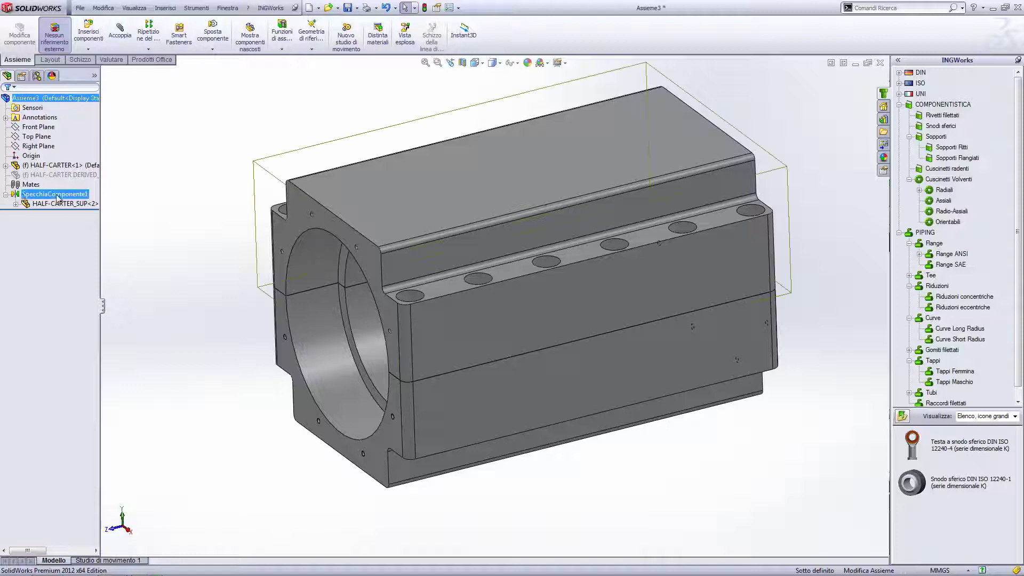
{"action": "left_click", "coordinate": [16, 203]}
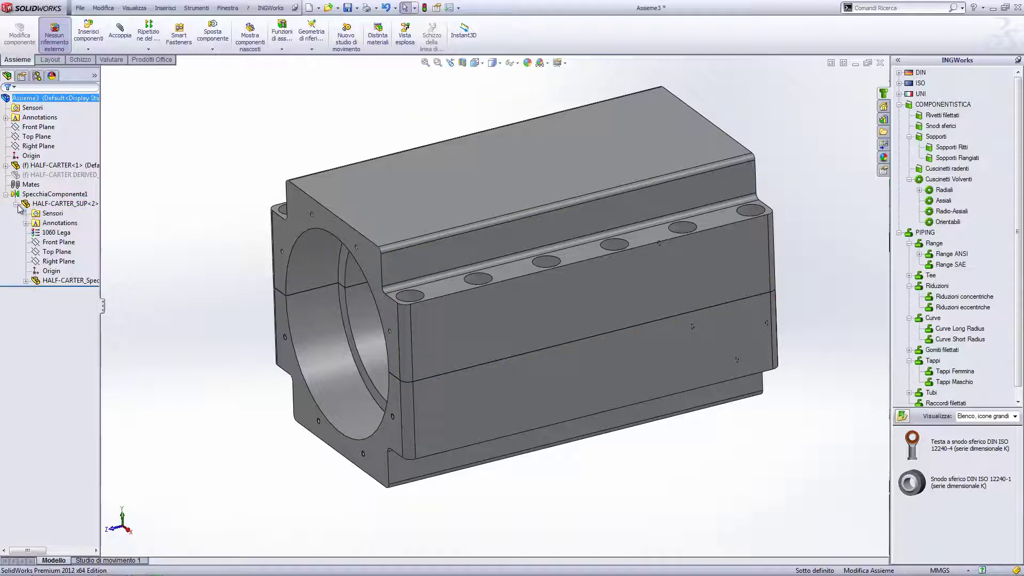
{"action": "left_click", "coordinate": [52, 202]}
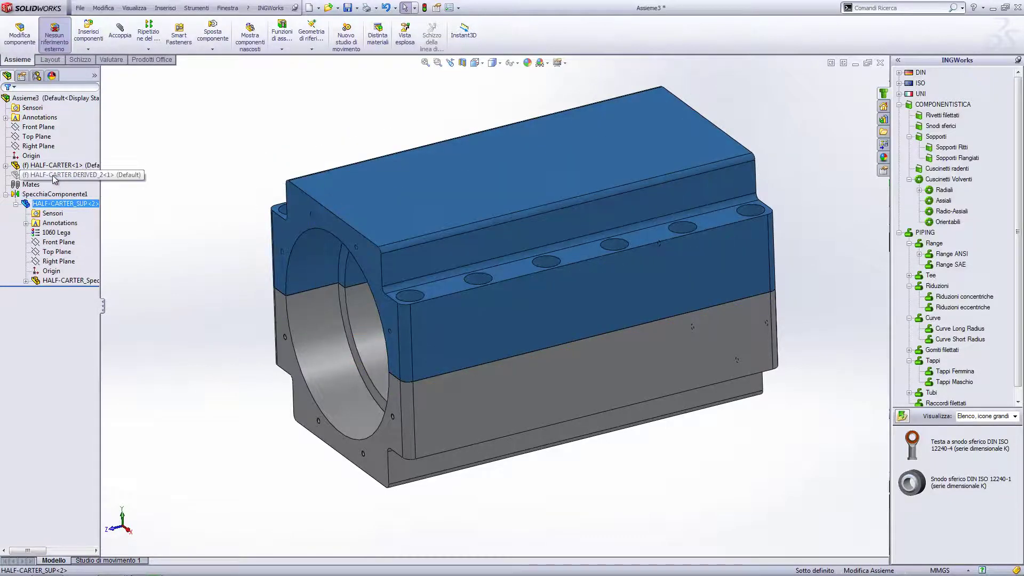
{"action": "left_click", "coordinate": [54, 175]}
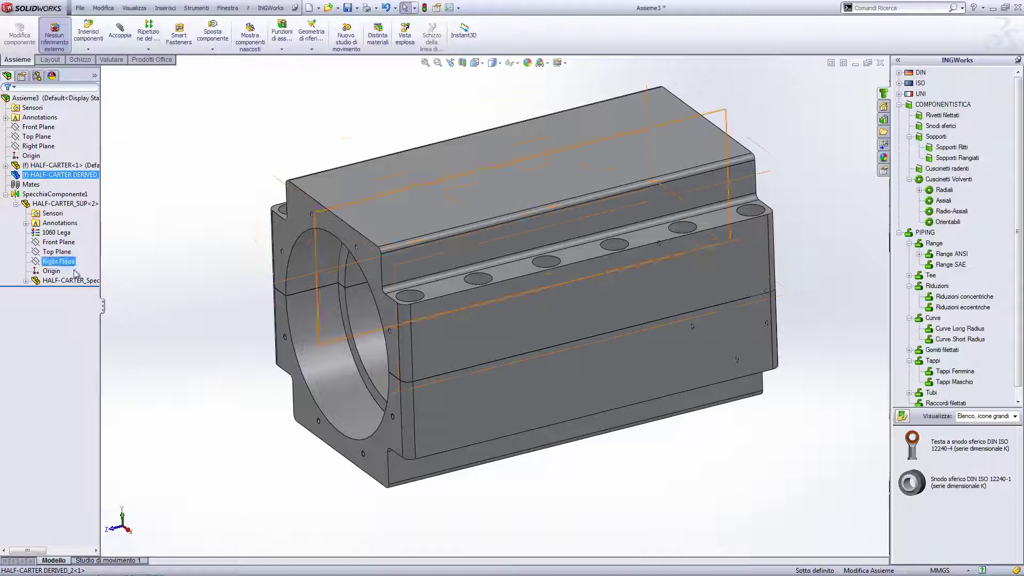
- Widen the tree panel and inspect the HALF-CARTER_Specchiato reference node
{"action": "left_click_drag", "start_coordinate": [101, 260], "coordinate": [134, 259]}
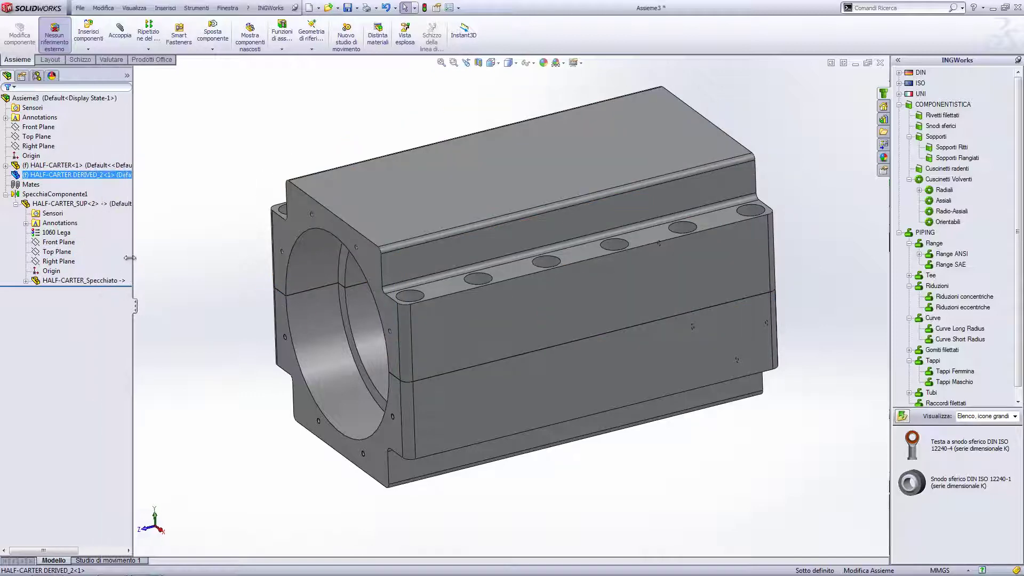
{"action": "left_click", "coordinate": [34, 282]}
{"action": "left_click", "coordinate": [25, 281]}
{"action": "left_click", "coordinate": [26, 281]}
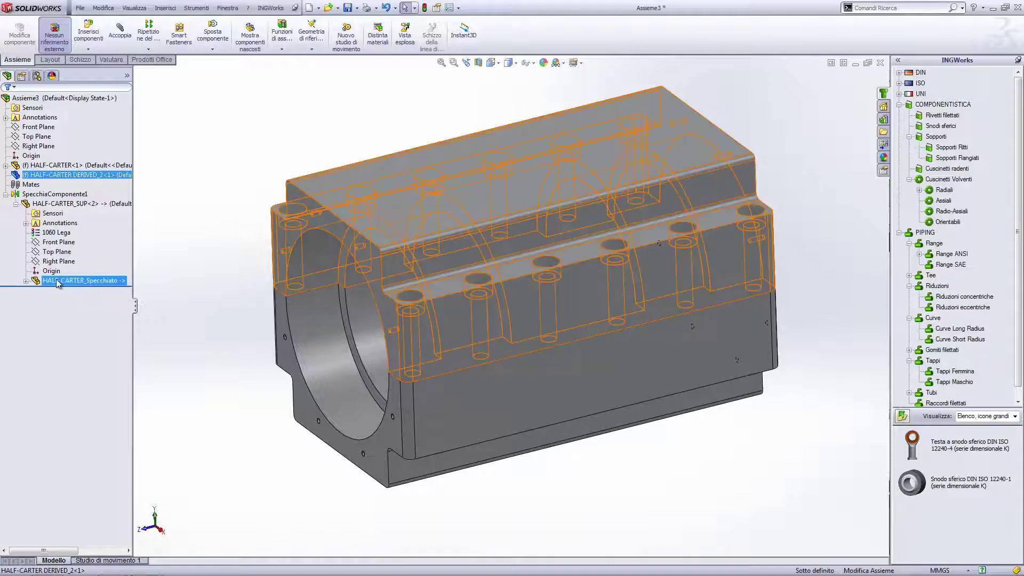
{"action": "left_click", "coordinate": [26, 281]}
{"action": "left_click", "coordinate": [25, 281]}
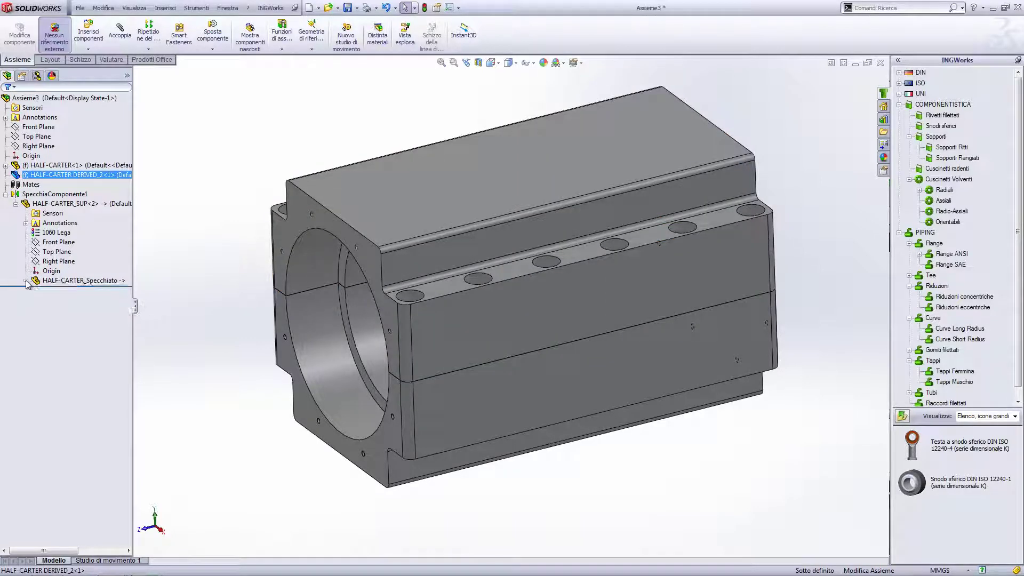
- Orbit and reposition the assembly to view the closed housing's top face
{"action": "left_click", "coordinate": [206, 224]}
{"action": "middle_click_drag", "start_coordinate": [196, 210], "coordinate": [214, 198]}
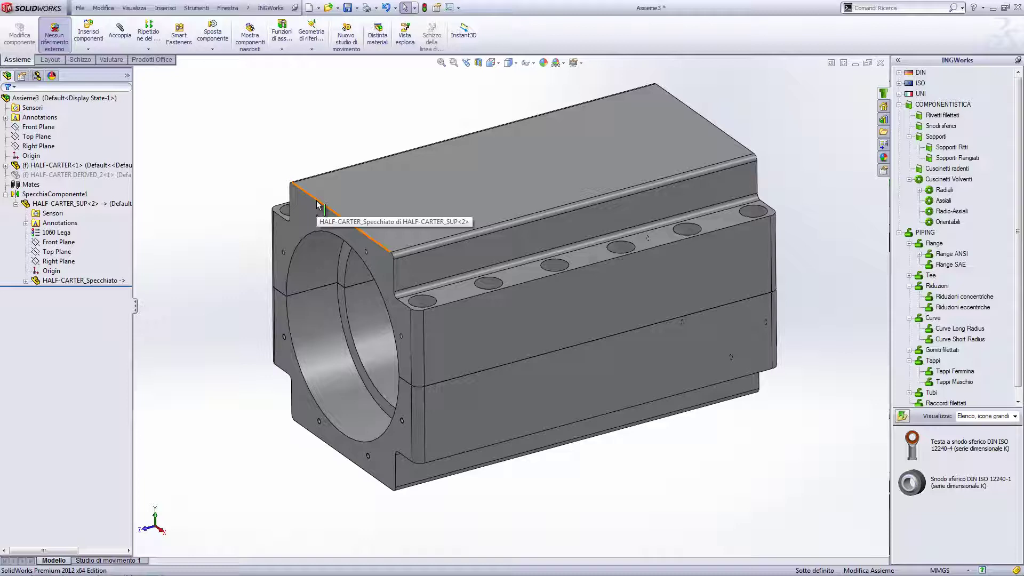
{"action": "middle_click_drag", "start_coordinate": [423, 188], "coordinate": [432, 192], "text": "ctrl"}
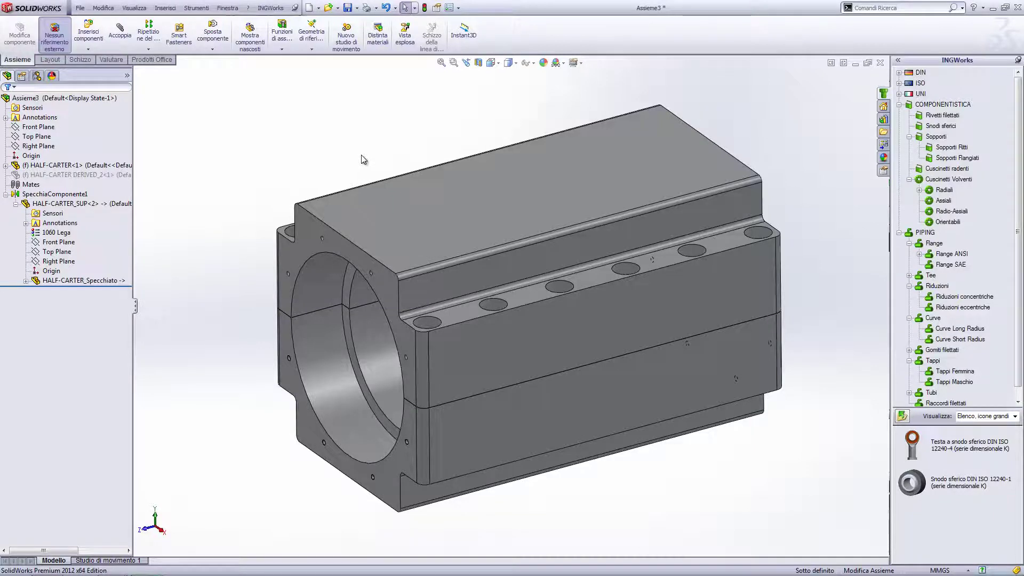
{"action": "middle_click_drag", "start_coordinate": [379, 161], "coordinate": [377, 151]}
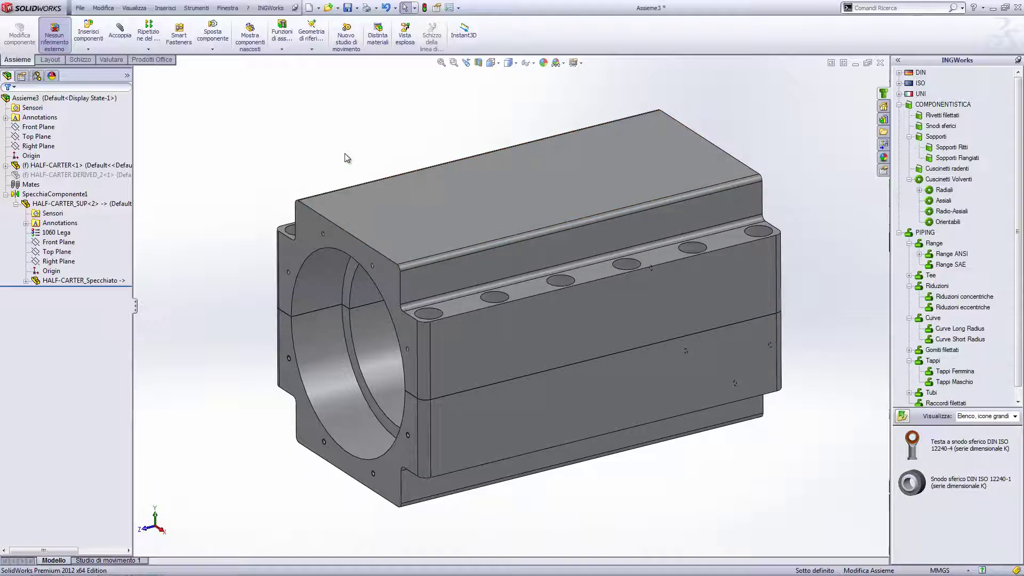
- Open the mirrored upper half part separately, then return to the assembly window
{"action": "left_click", "coordinate": [391, 209]}
{"action": "left_click", "coordinate": [423, 151]}
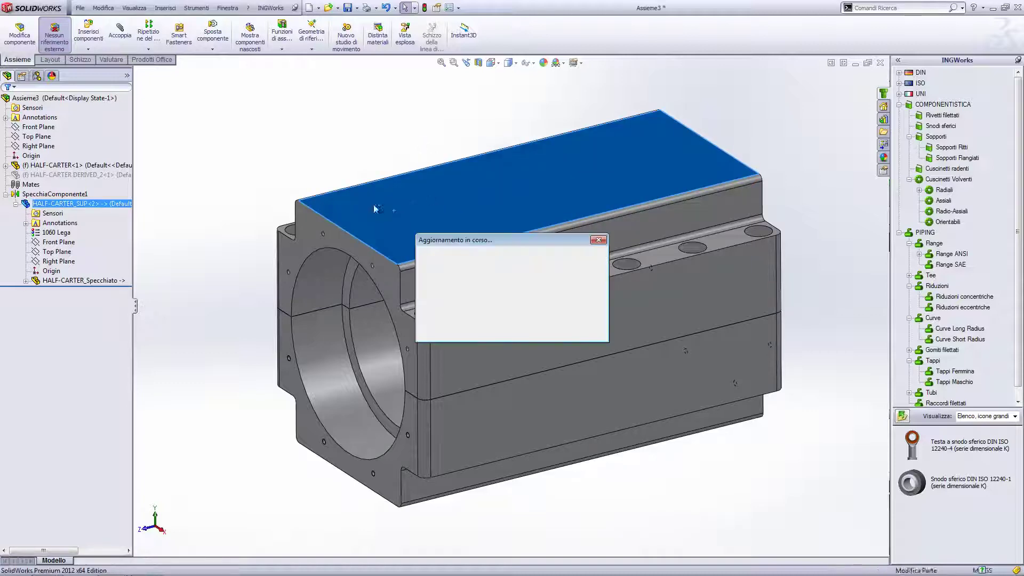
{"action": "scroll", "coordinate": [346, 254], "scroll_direction": "up", "scroll_amount": 2}
{"action": "scroll", "coordinate": [299, 245], "scroll_direction": "up", "scroll_amount": 2}
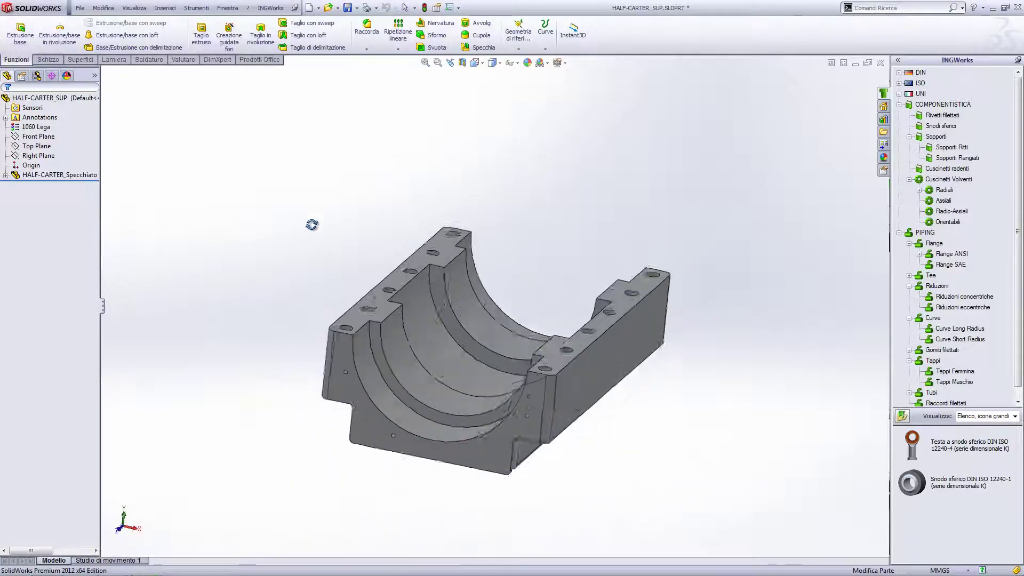
{"action": "scroll", "coordinate": [310, 221], "scroll_direction": "up", "scroll_amount": 1}
{"action": "key", "text": "ctrl+Tab"}
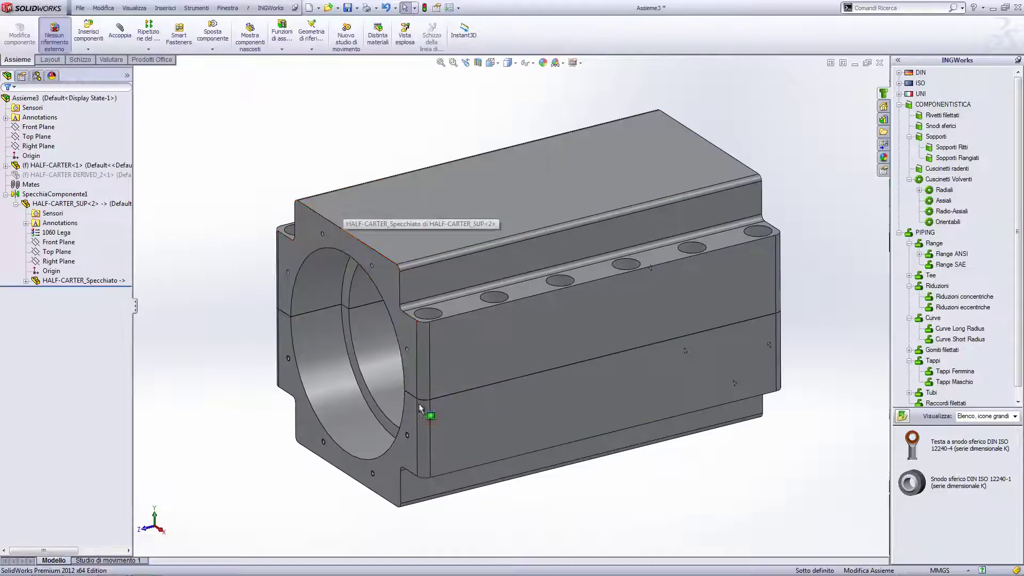
- Open HALF-CARTER.SLDPRT in its own window and view its Default configuration list
{"action": "left_click", "coordinate": [443, 422]}
{"action": "left_click", "coordinate": [470, 366]}
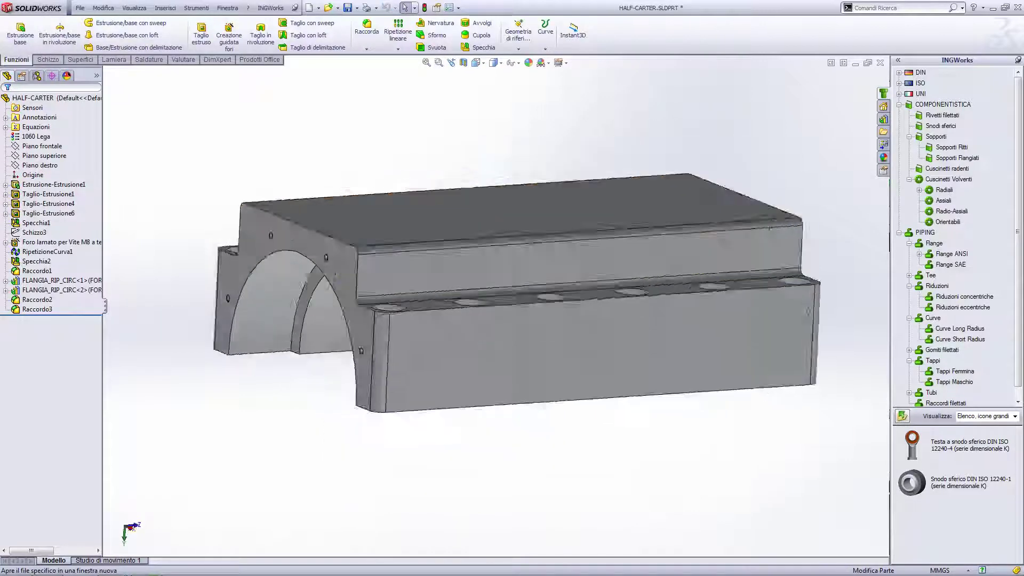
{"action": "left_click", "coordinate": [36, 75]}
{"action": "middle_click_drag", "start_coordinate": [204, 193], "coordinate": [211, 185]}
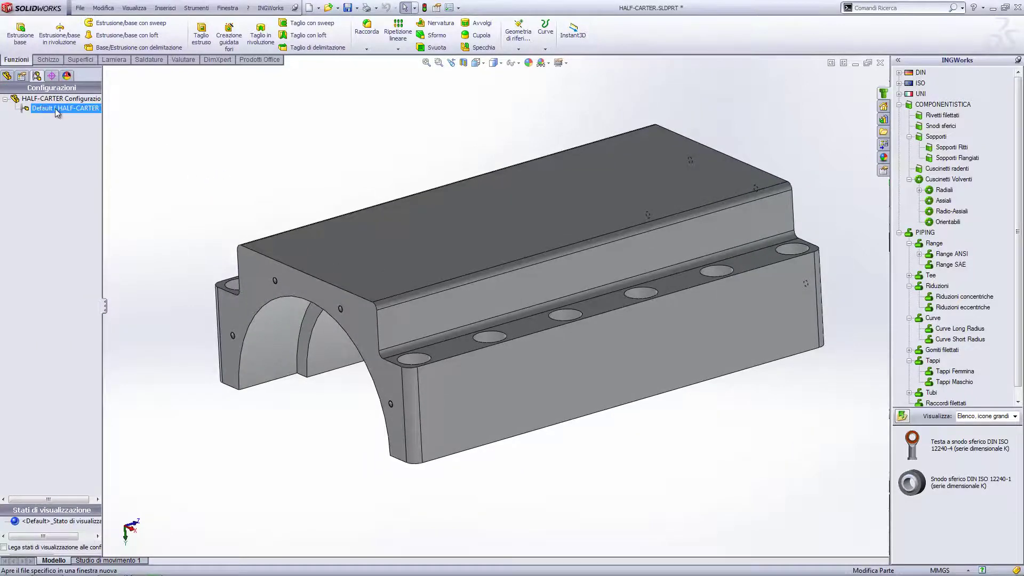
- Add configuration 280 to HALF-CARTER and accept linking display states to configurations
{"action": "right_click", "coordinate": [39, 100]}
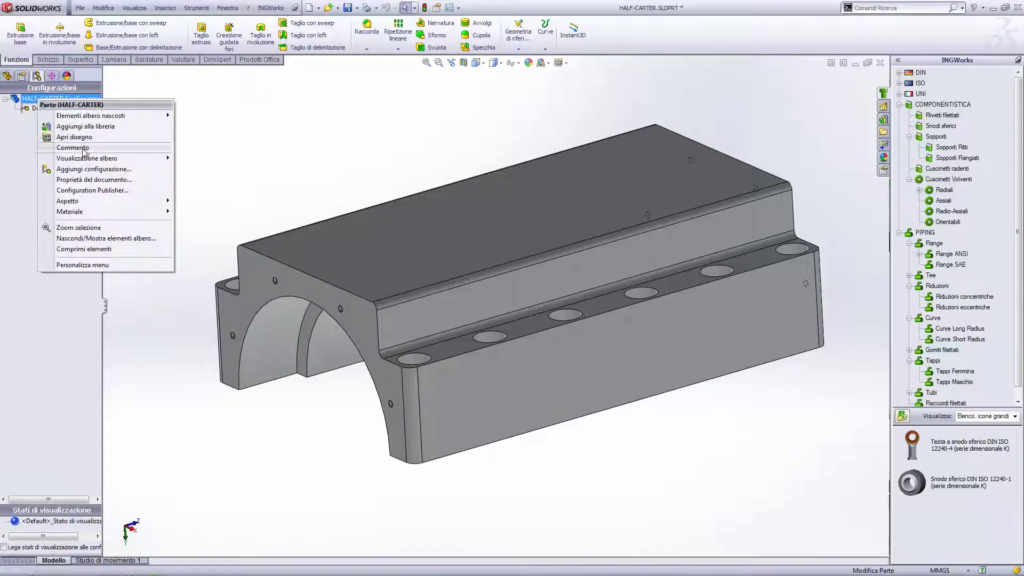
{"action": "left_click", "coordinate": [83, 169]}
{"action": "type", "text": "280"}
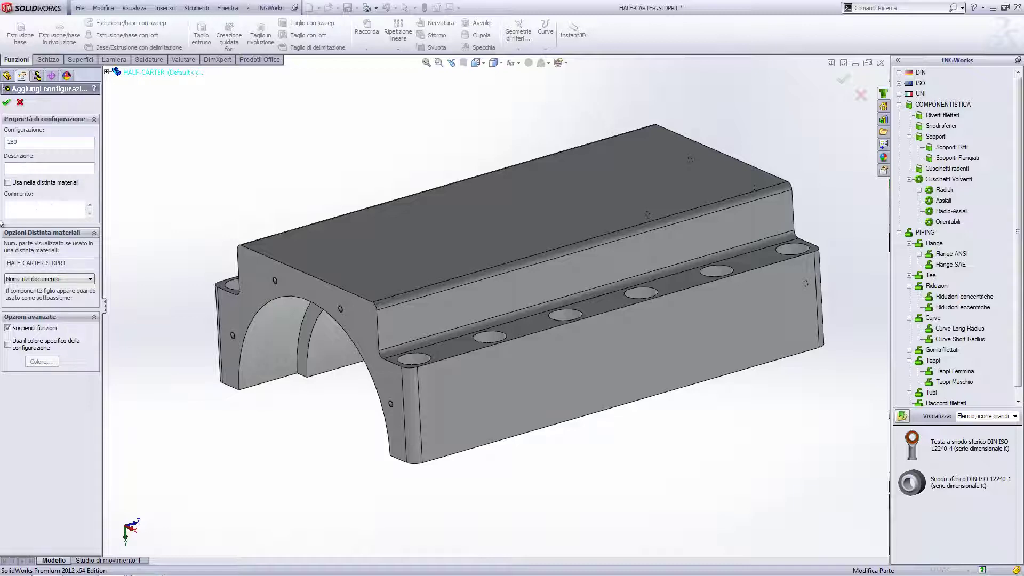
{"action": "left_click", "coordinate": [6, 102]}
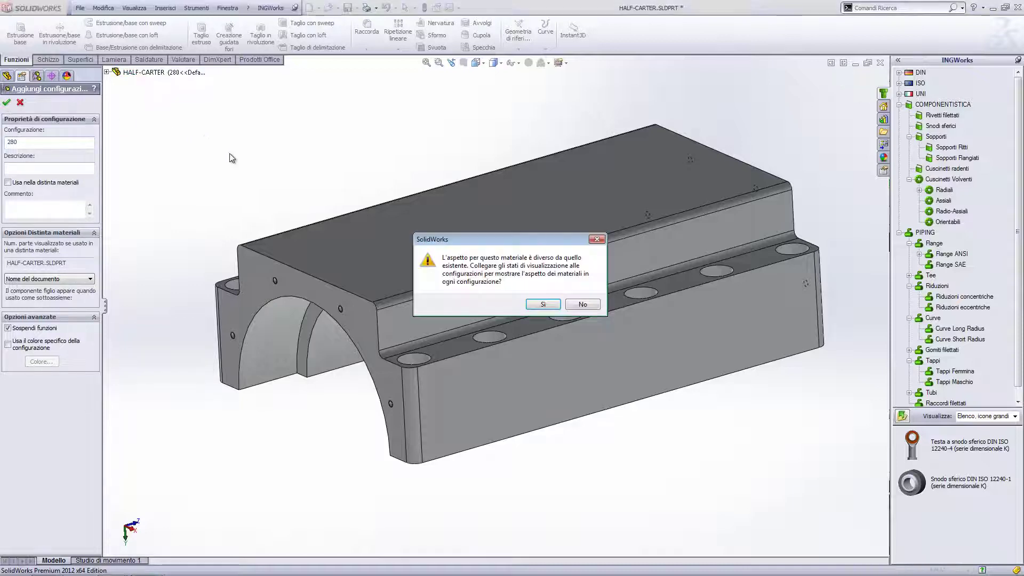
{"action": "left_click", "coordinate": [542, 304]}
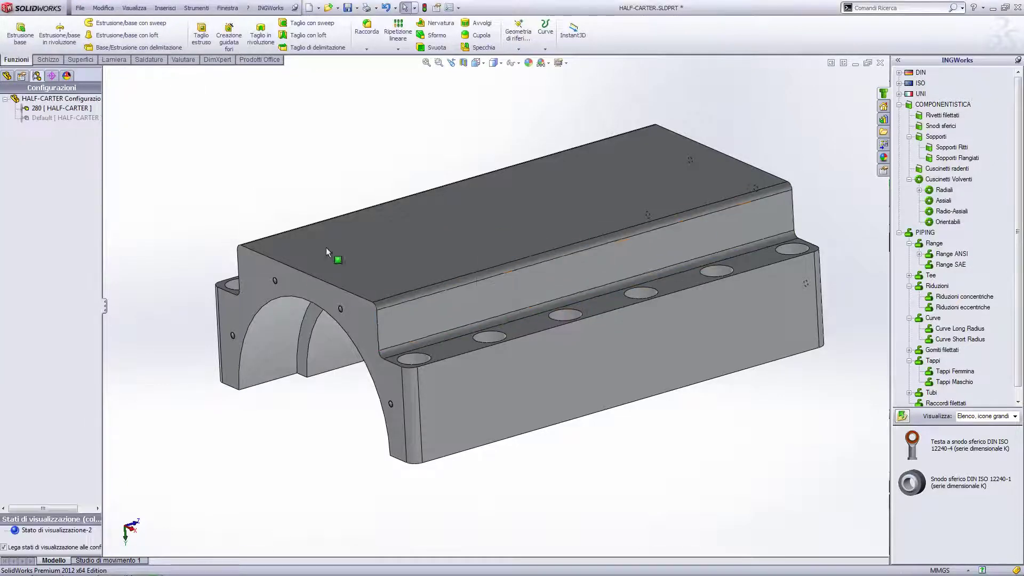
- Inspect the side cut's 22 and 25 dimensions, then return to the part's feature list
{"action": "double_click", "coordinate": [525, 320]}
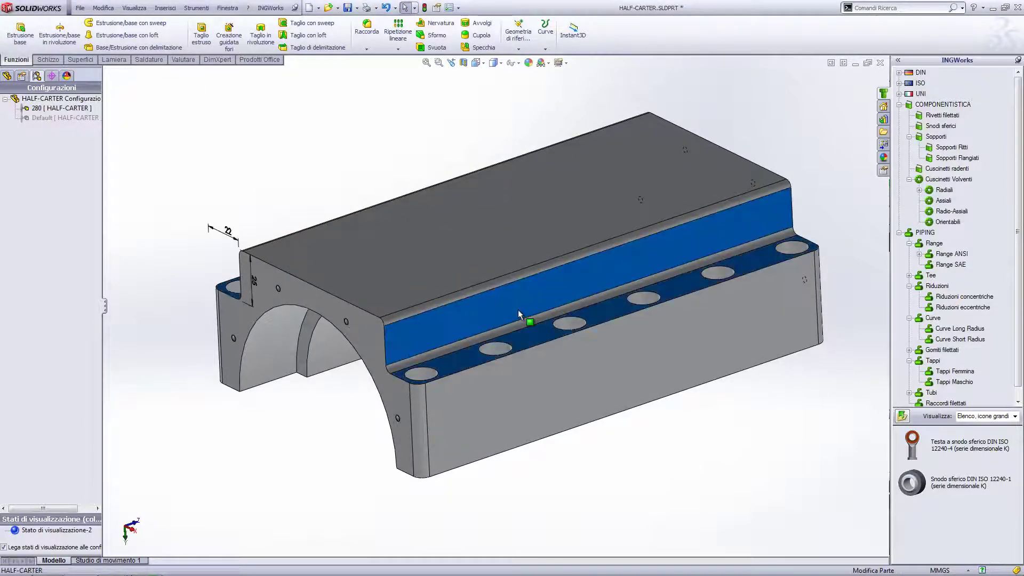
{"action": "scroll", "coordinate": [495, 301], "scroll_direction": "up", "scroll_amount": 2}
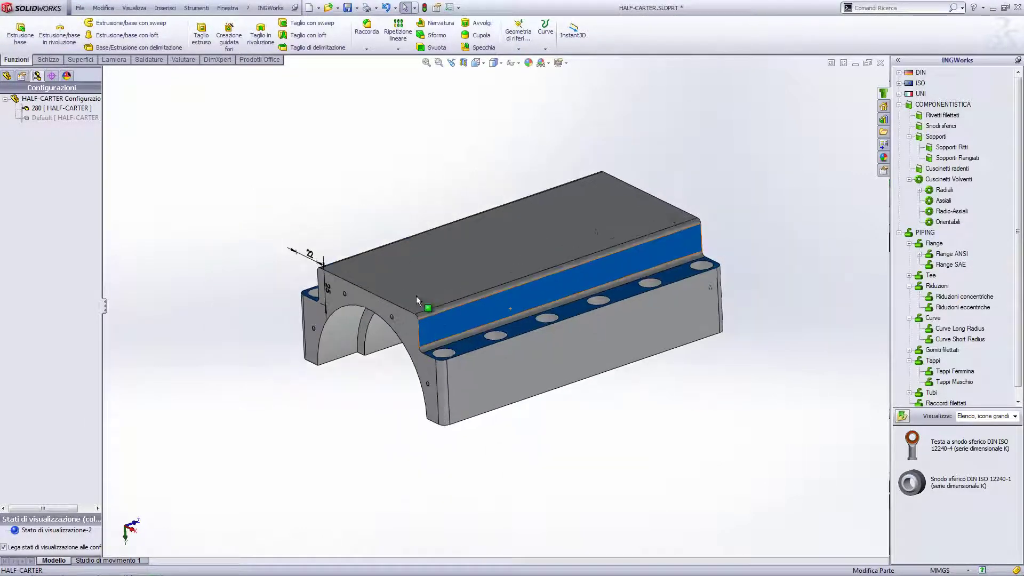
{"action": "left_click", "coordinate": [7, 75]}
- Change Estrusione1's length from 225 to 280 mm for this configuration only, then return to Assieme3
{"action": "double_click", "coordinate": [557, 382]}
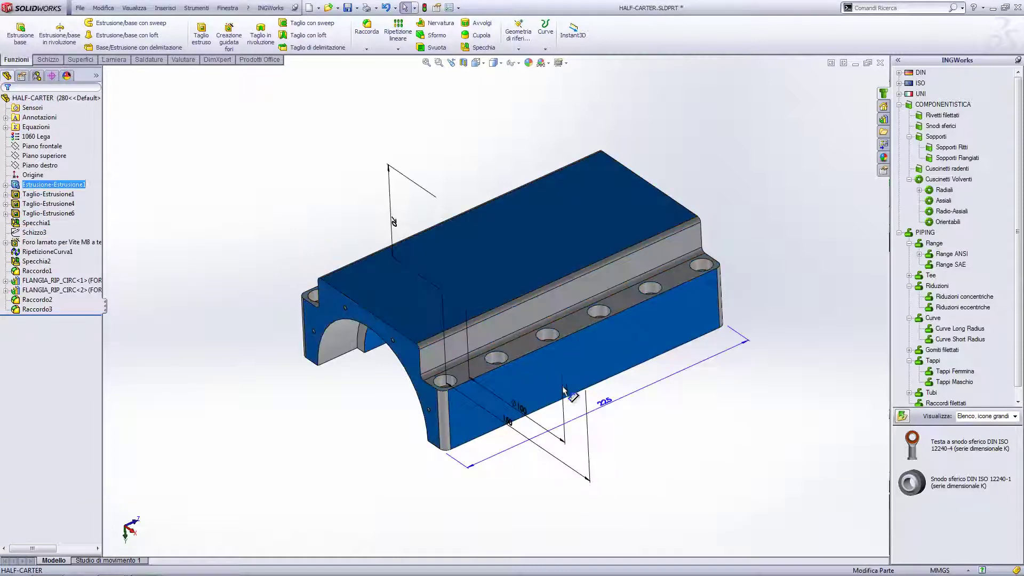
{"action": "double_click", "coordinate": [606, 405]}
{"action": "type", "text": "280"}
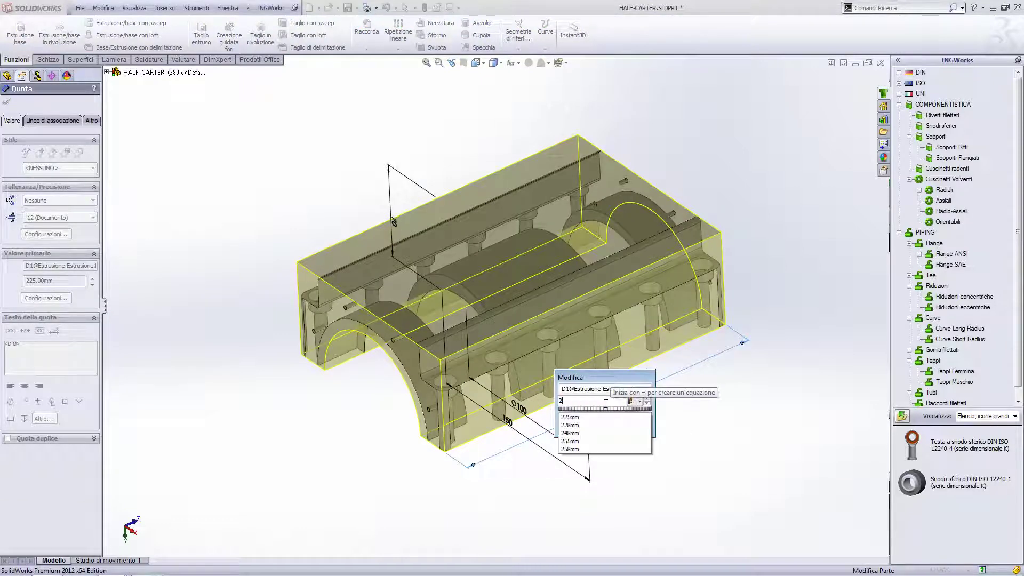
{"action": "left_click", "coordinate": [640, 405]}
{"action": "left_click", "coordinate": [671, 425]}
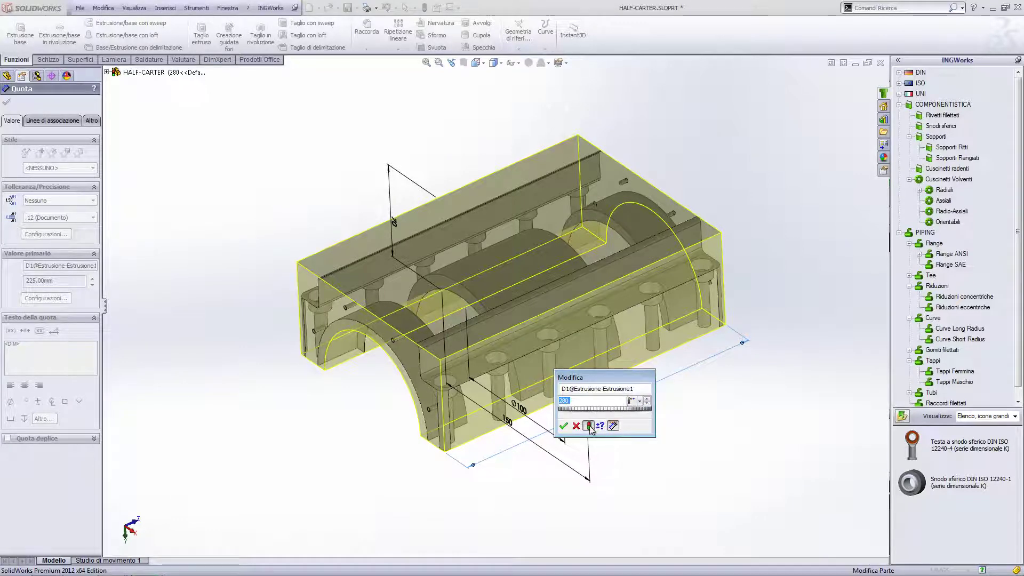
{"action": "left_click", "coordinate": [589, 425]}
{"action": "key", "text": "Return"}
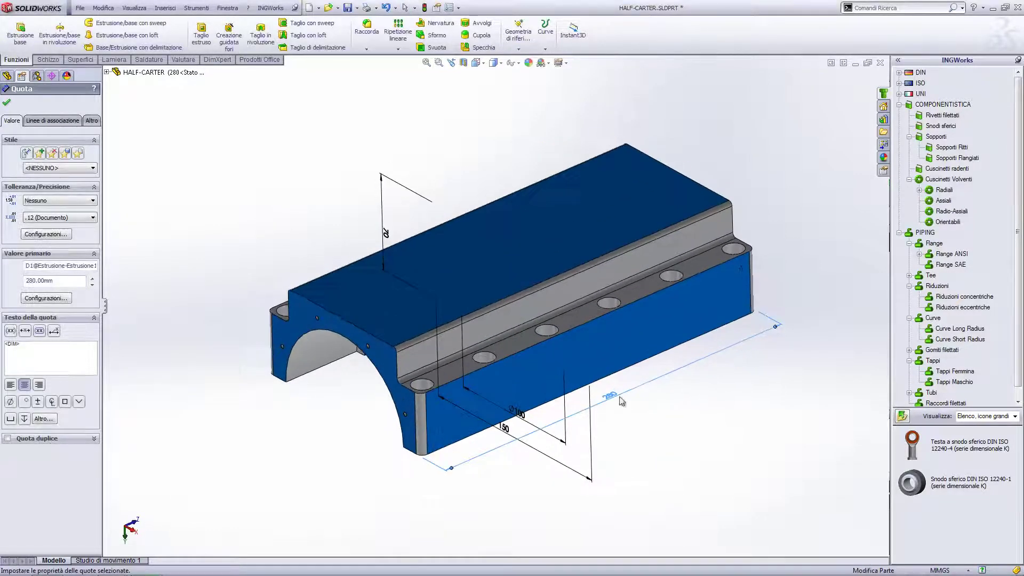
{"action": "left_click", "coordinate": [389, 171]}
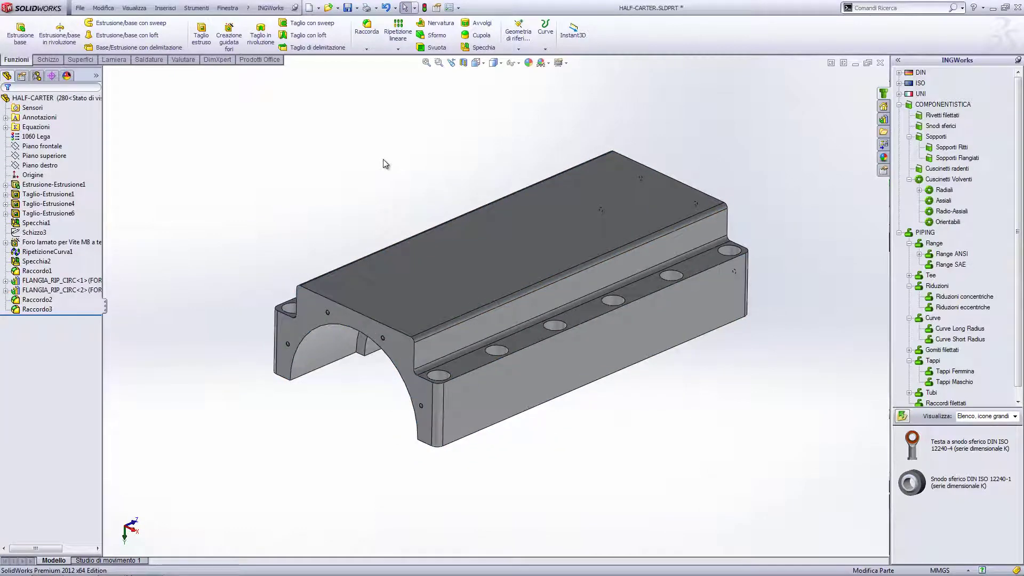
{"action": "key", "text": "ctrl+Tab"}
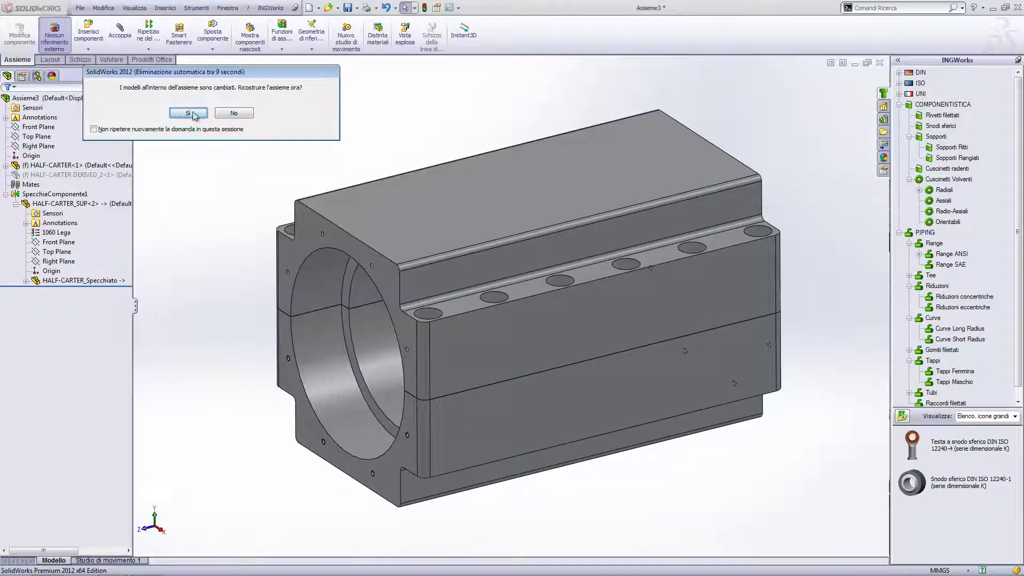
- Rebuild Assieme3, fit it in view, and select the lower HALF-CARTER<1> component
{"action": "left_click", "coordinate": [188, 113]}
{"action": "key", "text": "z"}
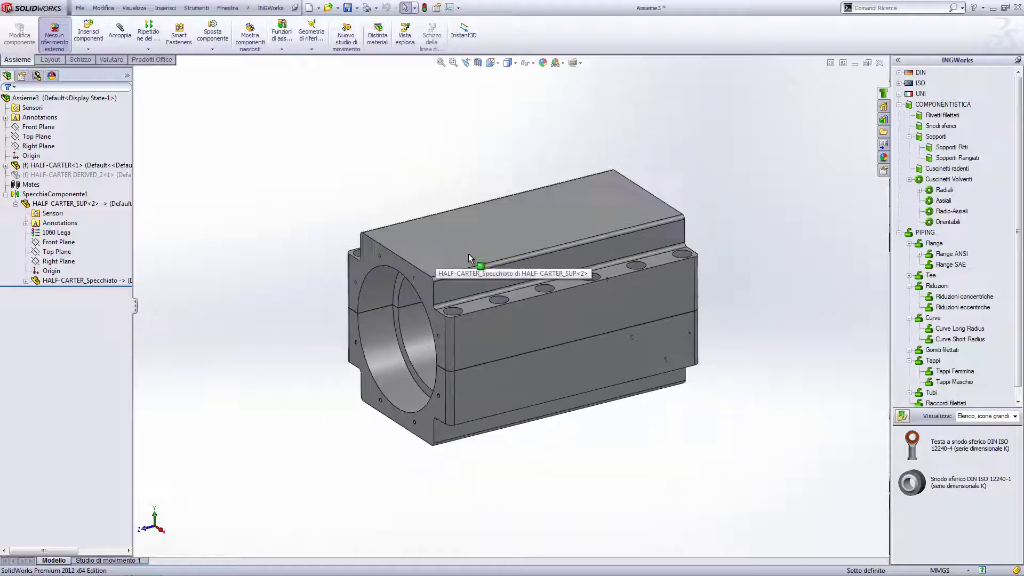
{"action": "left_click", "coordinate": [470, 253]}
{"action": "left_click", "coordinate": [512, 370]}
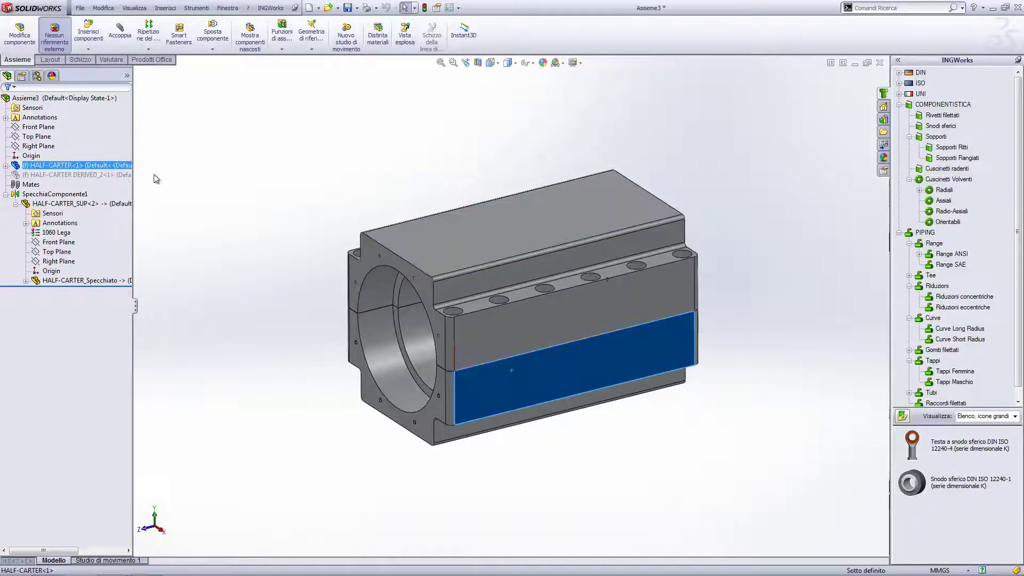
- Set HALF-CARTER<1> to use its 280 configuration in Component Properties, then orbit to check
{"action": "left_click", "coordinate": [530, 377]}
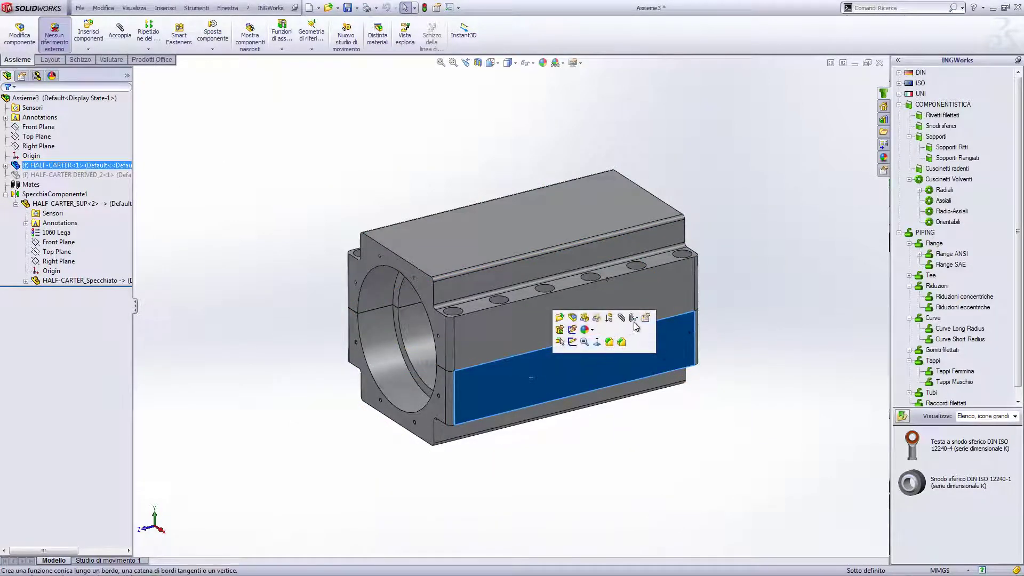
{"action": "left_click", "coordinate": [634, 319]}
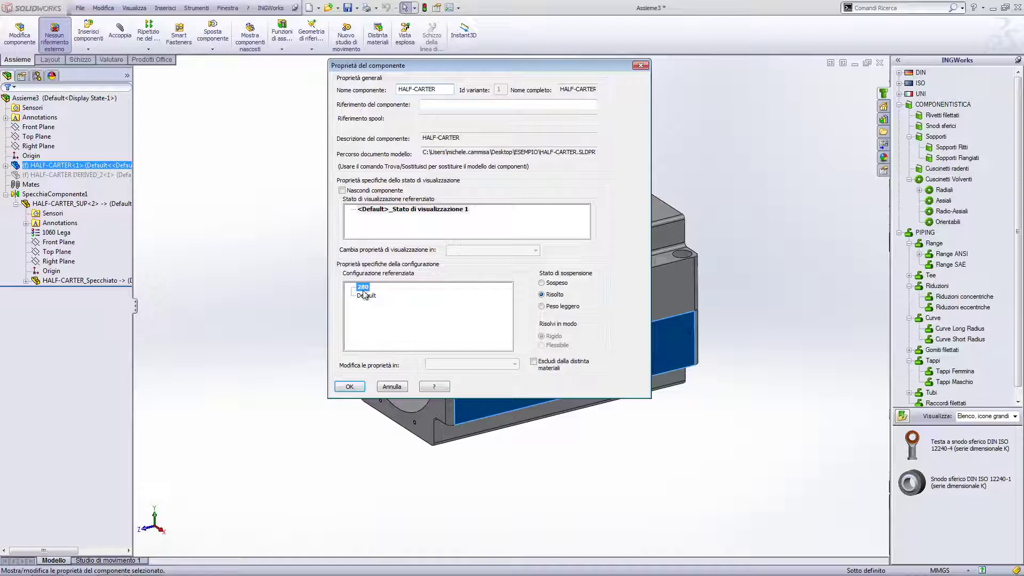
{"action": "left_click", "coordinate": [349, 386]}
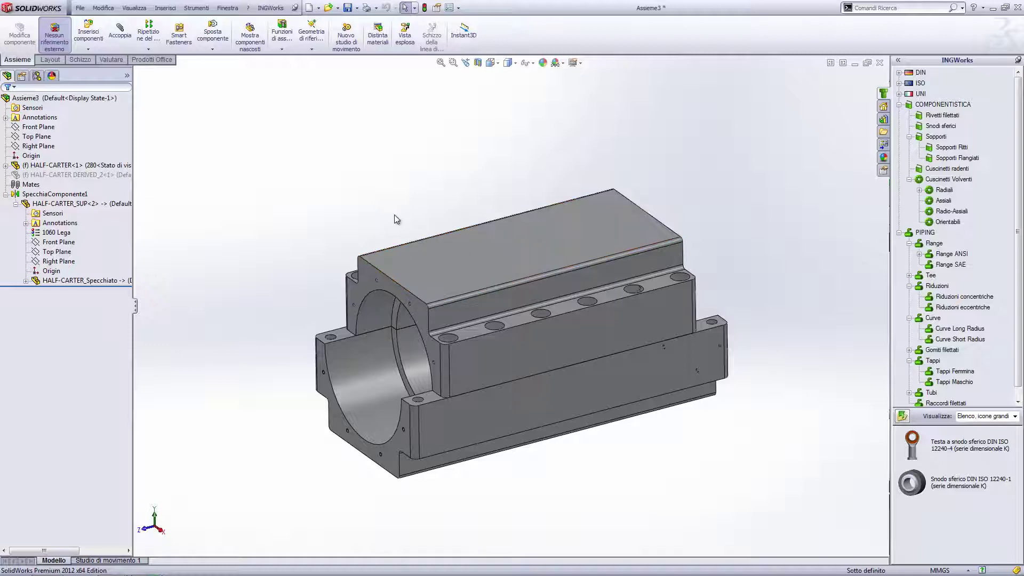
{"action": "mouse_move", "coordinate": [395, 214]}
{"action": "middle_mouse_down"}
{"action": "mouse_move", "coordinate": [389, 187]}
{"action": "mouse_move", "coordinate": [456, 319]}
{"action": "mouse_move", "coordinate": [373, 193]}
{"action": "middle_mouse_up"}
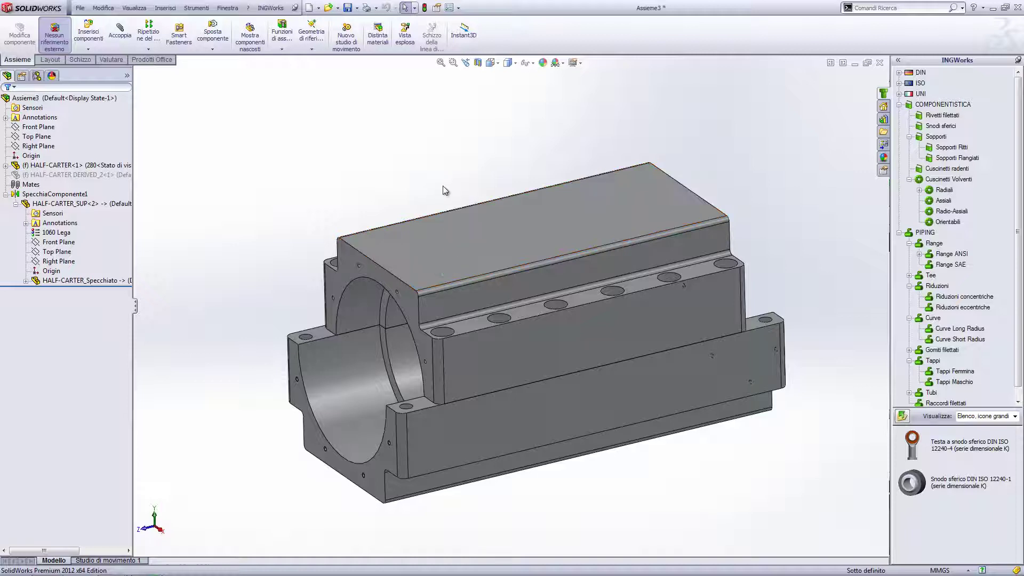
{"action": "middle_click_drag", "start_coordinate": [381, 215], "coordinate": [387, 210]}
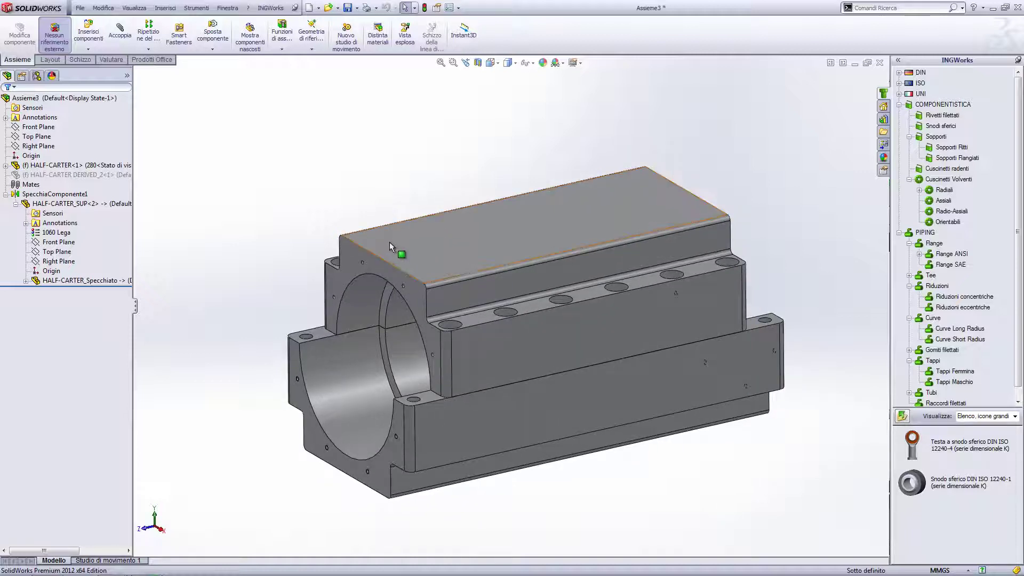
{"action": "left_click", "coordinate": [514, 228]}
{"action": "right_click", "coordinate": [513, 228]}
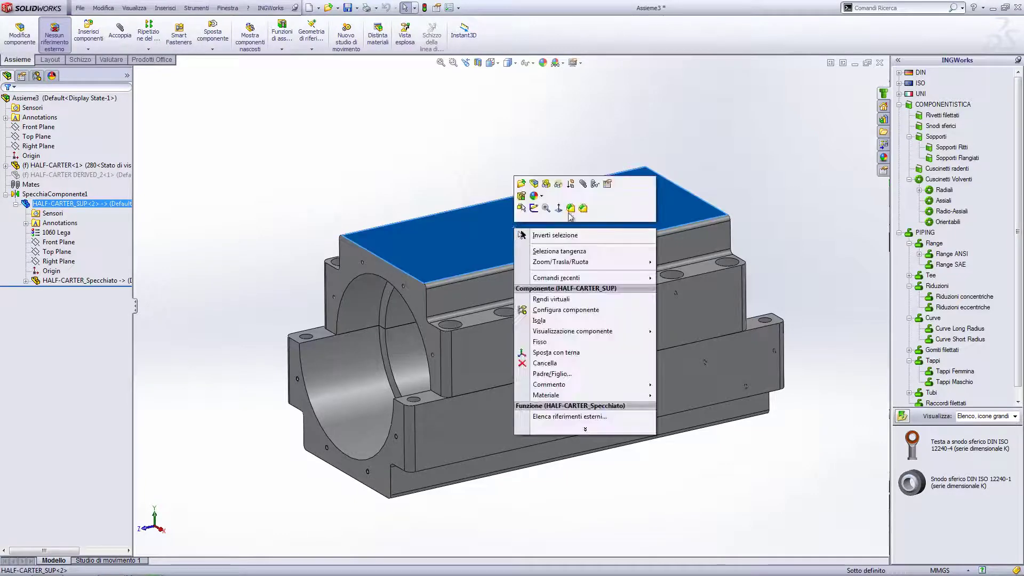
{"action": "left_click", "coordinate": [589, 196]}
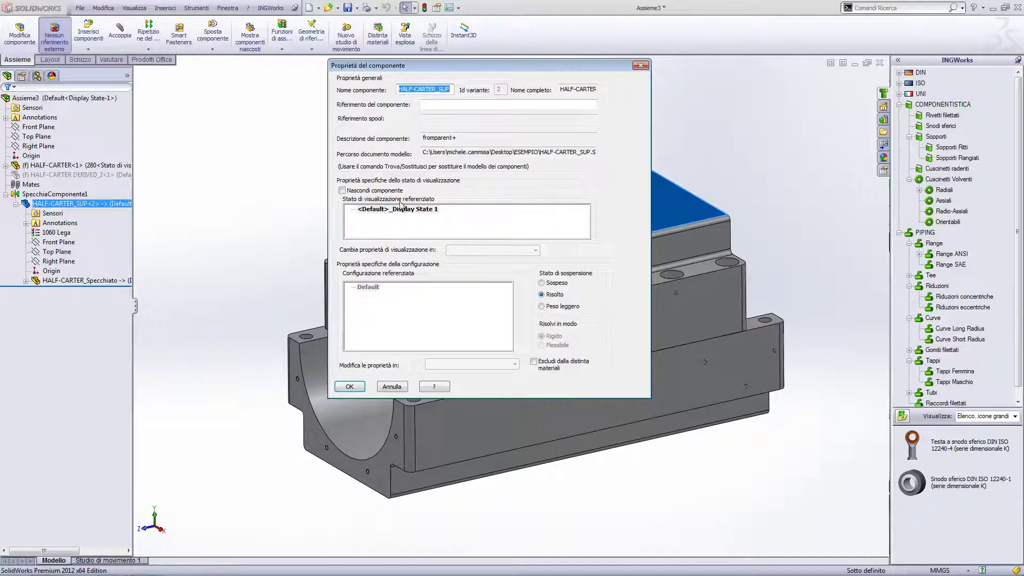
{"action": "left_click_drag", "start_coordinate": [525, 65], "coordinate": [797, 153]}
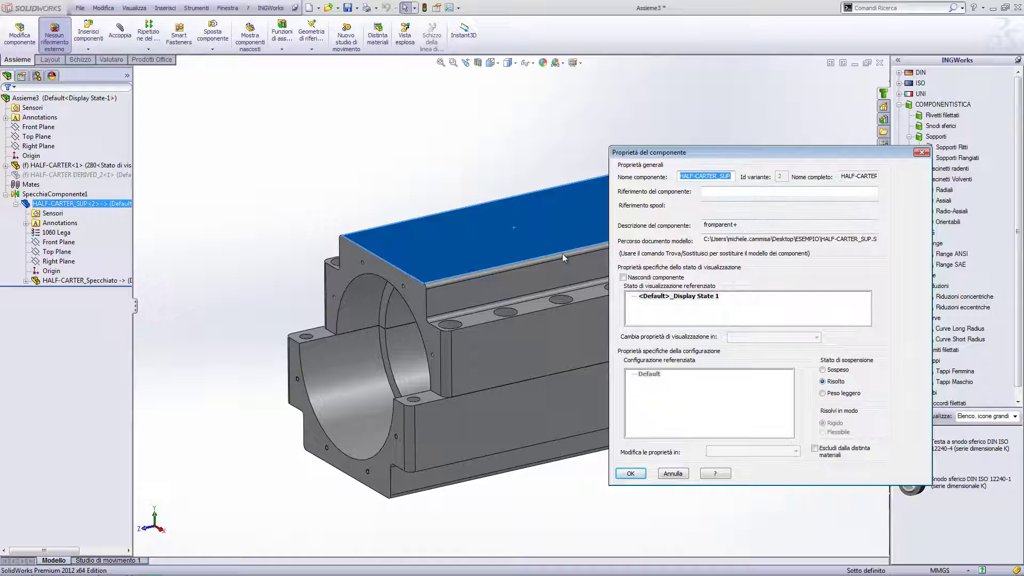
{"action": "left_click", "coordinate": [921, 155]}
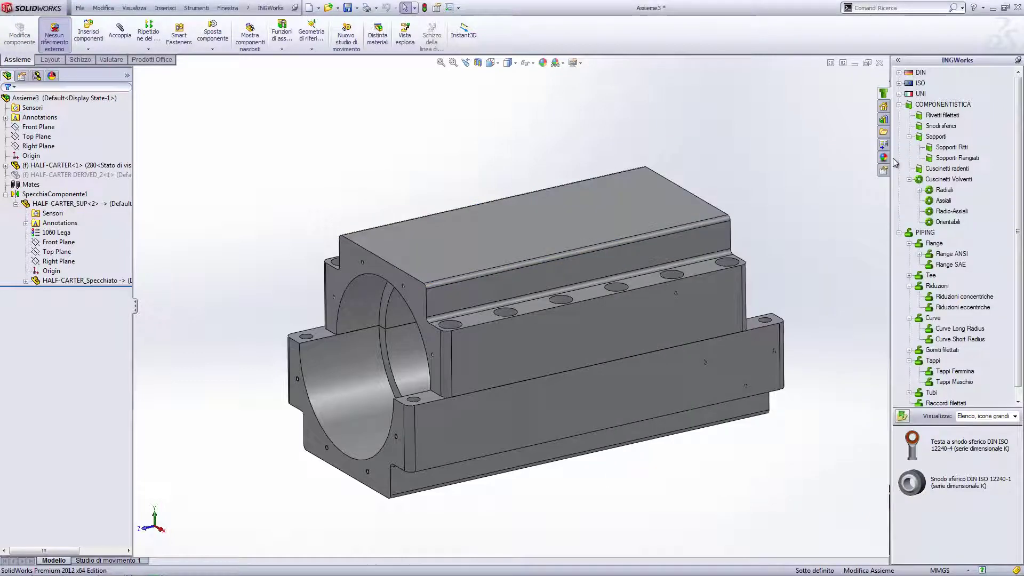
{"action": "right_click", "coordinate": [601, 222]}
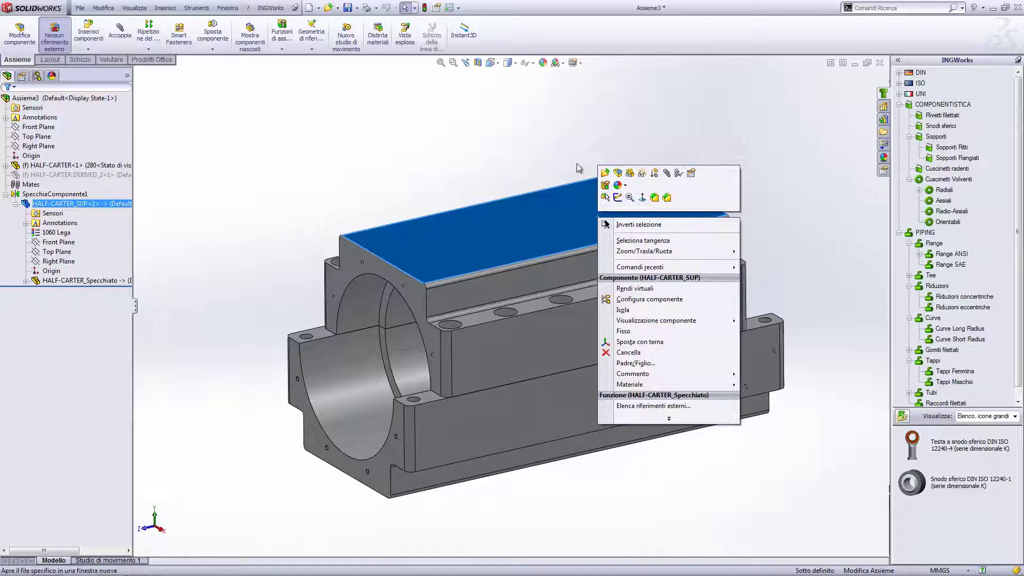
{"action": "left_click", "coordinate": [507, 147]}
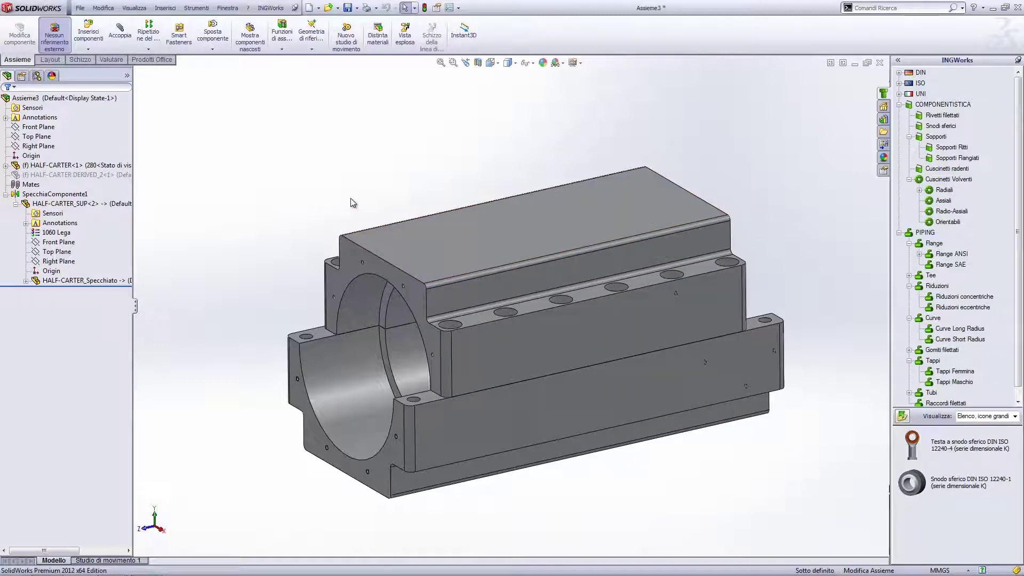
{"action": "left_click", "coordinate": [428, 244]}
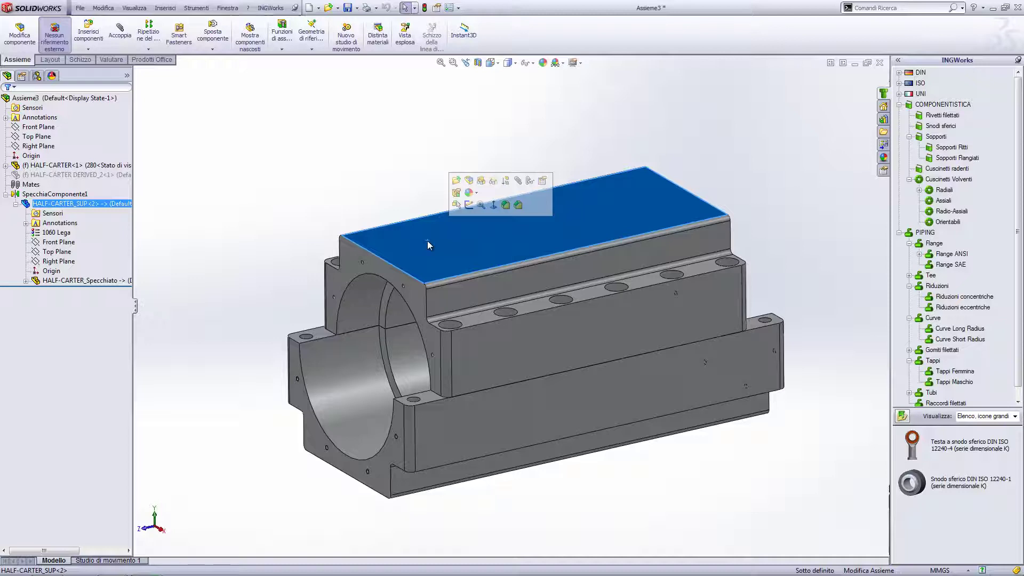
- List the external references of the HALF-CARTER_Specchiato mirror feature
{"action": "left_click", "coordinate": [351, 185]}
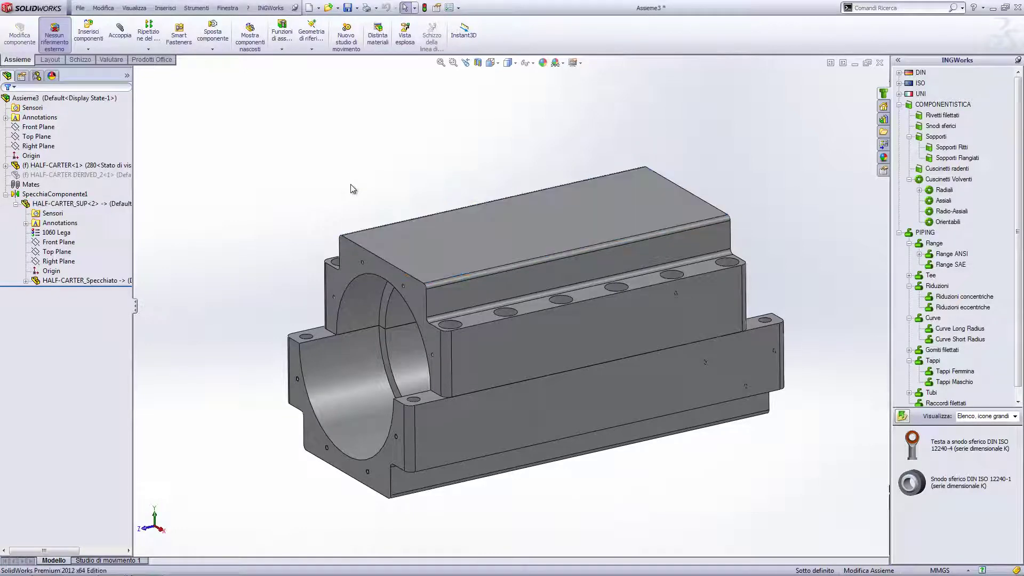
{"action": "left_click", "coordinate": [107, 281]}
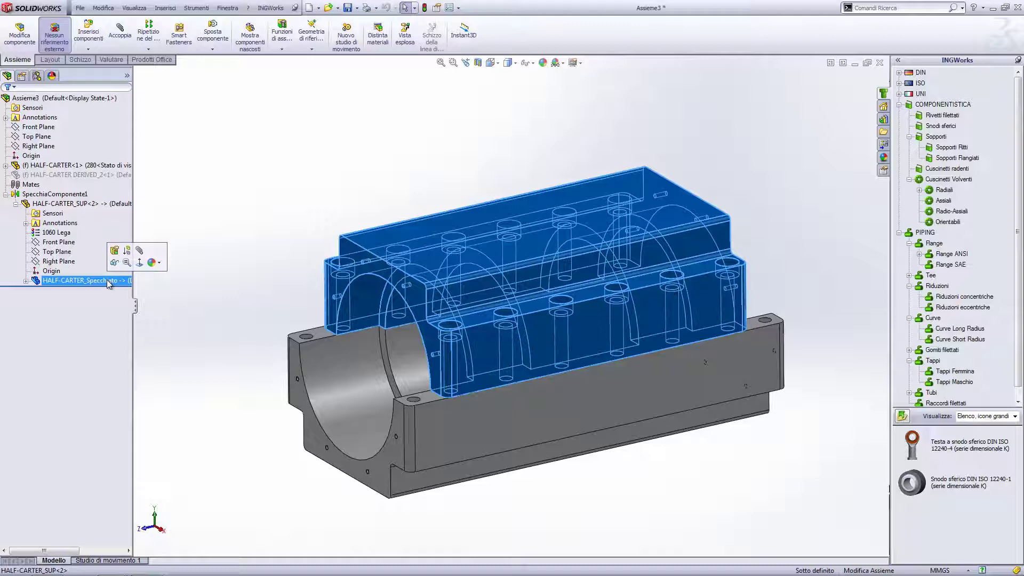
{"action": "right_click", "coordinate": [108, 283]}
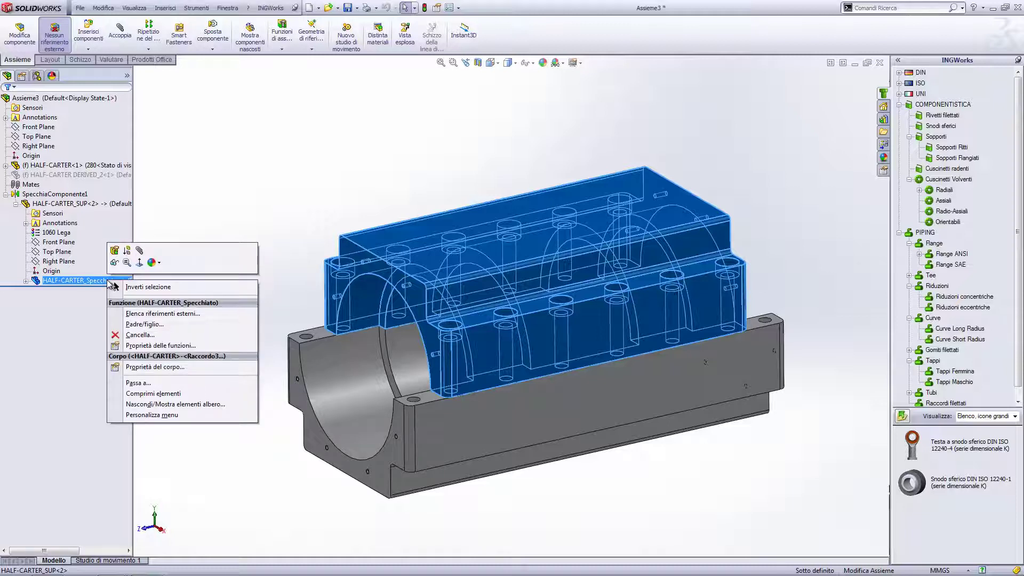
{"action": "left_click", "coordinate": [152, 314]}
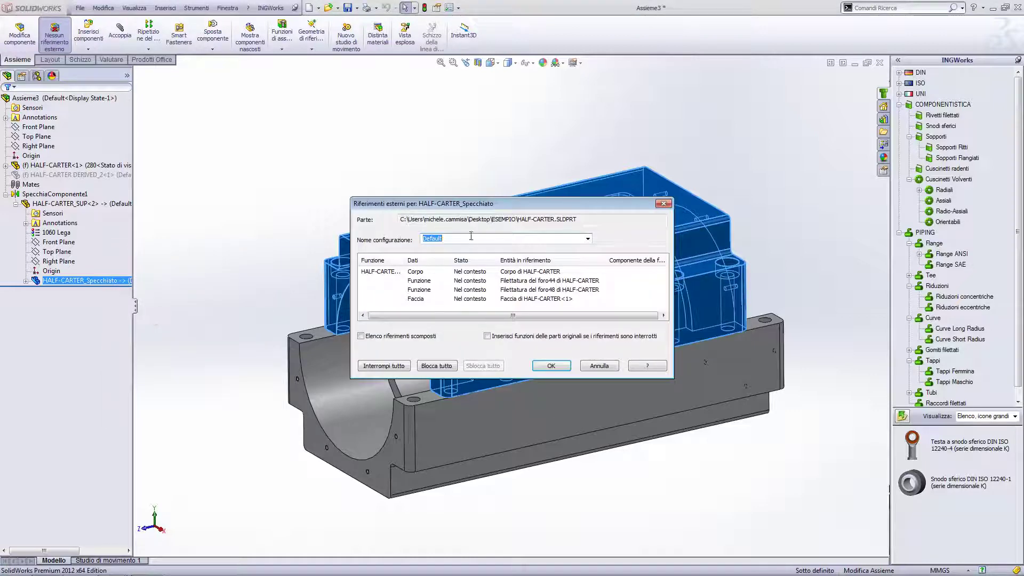
- Point the mirror's reference to HALF-CARTER's 280 configuration and inspect the lengthened upper half
{"action": "left_click_drag", "start_coordinate": [477, 207], "coordinate": [707, 162]}
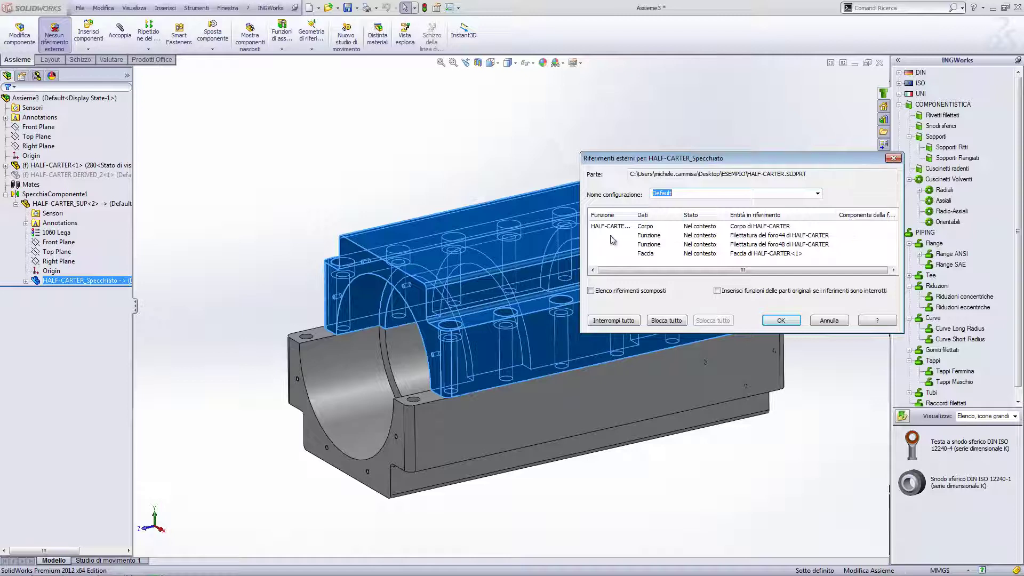
{"action": "left_click", "coordinate": [817, 193]}
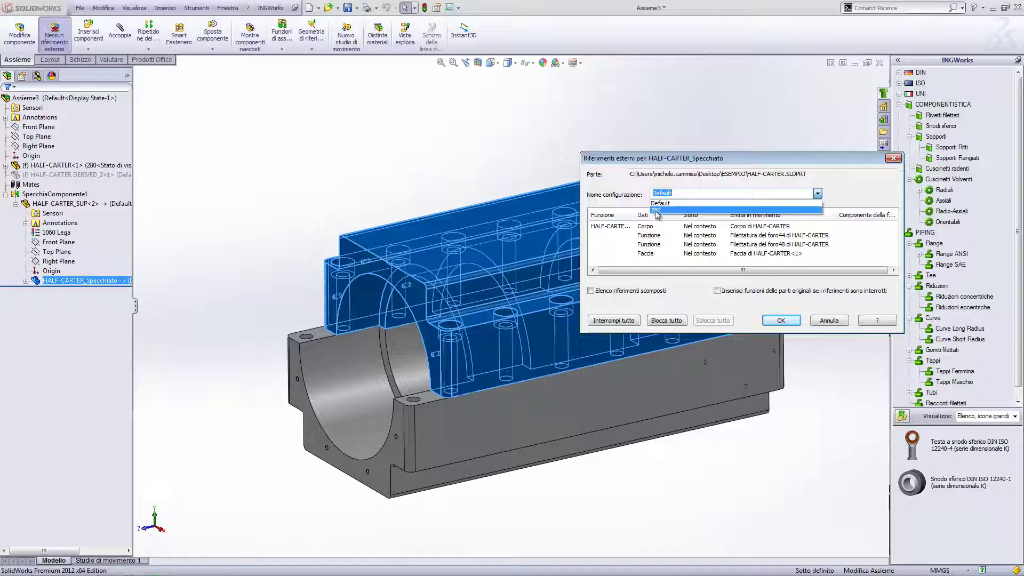
{"action": "left_click", "coordinate": [656, 211]}
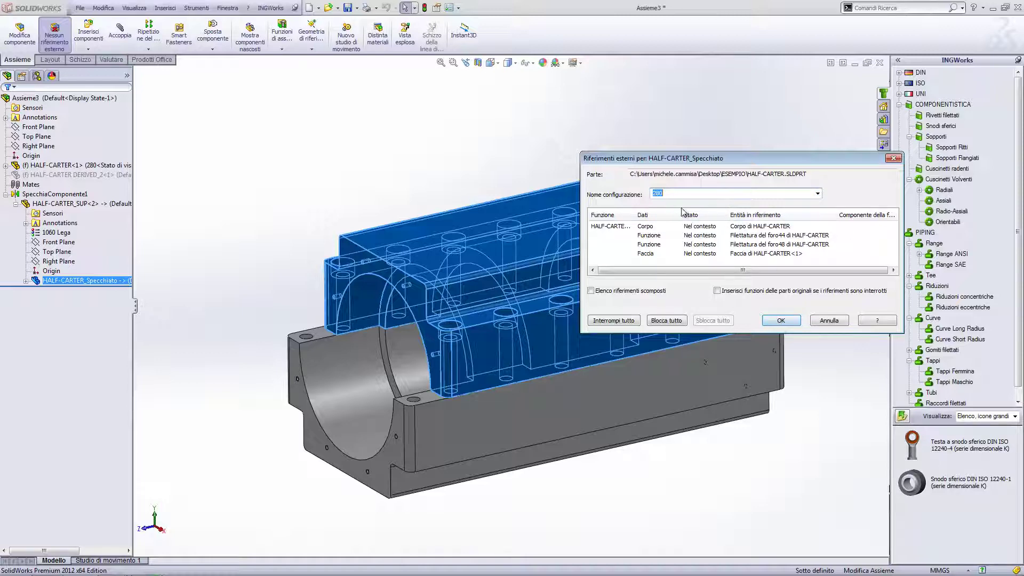
{"action": "left_click", "coordinate": [781, 321]}
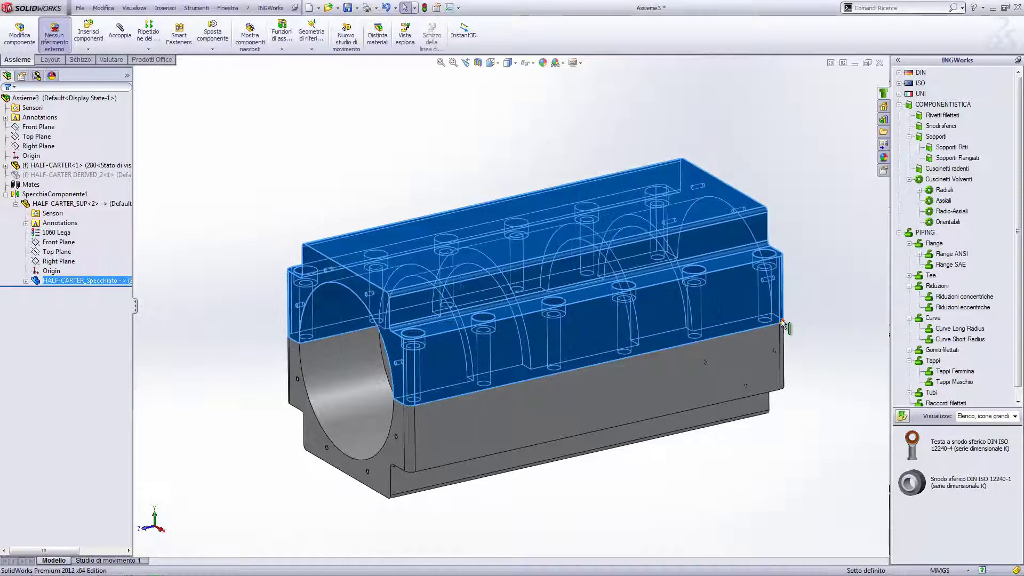
{"action": "middle_click_drag", "start_coordinate": [539, 324], "coordinate": [457, 217]}
{"action": "key", "text": "Escape"}
{"action": "middle_click_drag", "start_coordinate": [452, 266], "coordinate": [441, 254]}
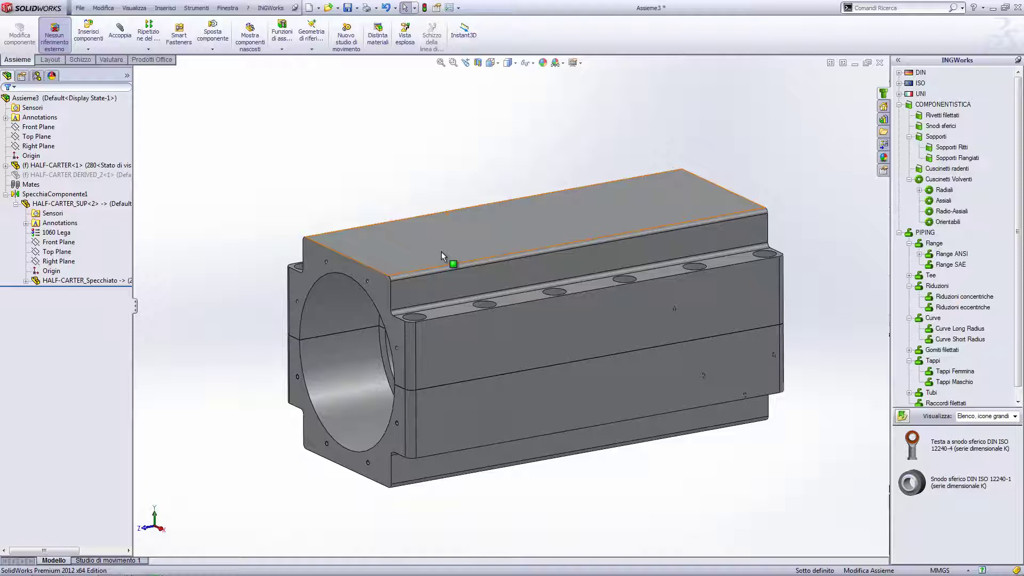